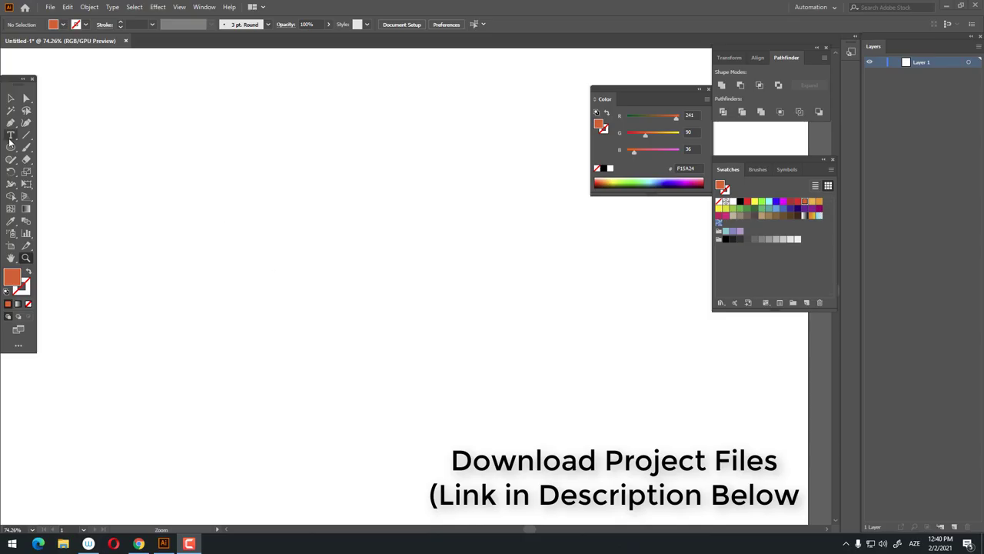
- Draw a 596 pt circle, centre it on the artboard both ways, and fill it light orange
left_click(10, 147)
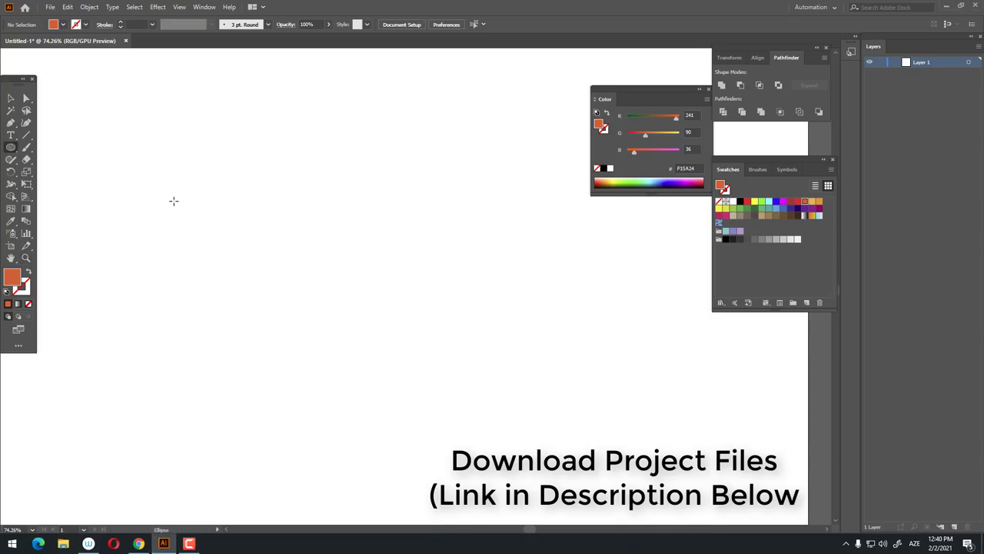
mouse_move(249, 154)
left_mouse_down()
mouse_move(498, 379)
mouse_move(505, 408)
left_mouse_up()
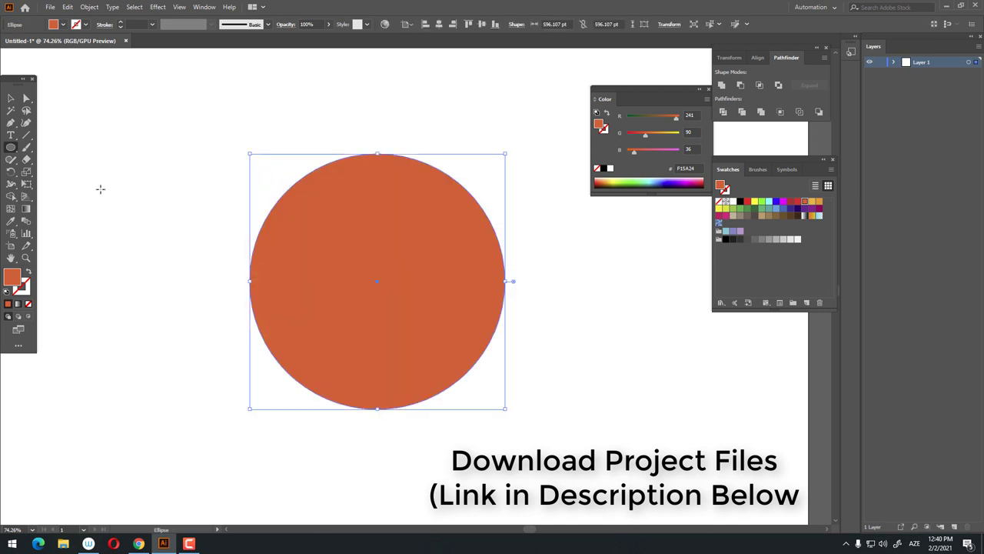
left_click(441, 24)
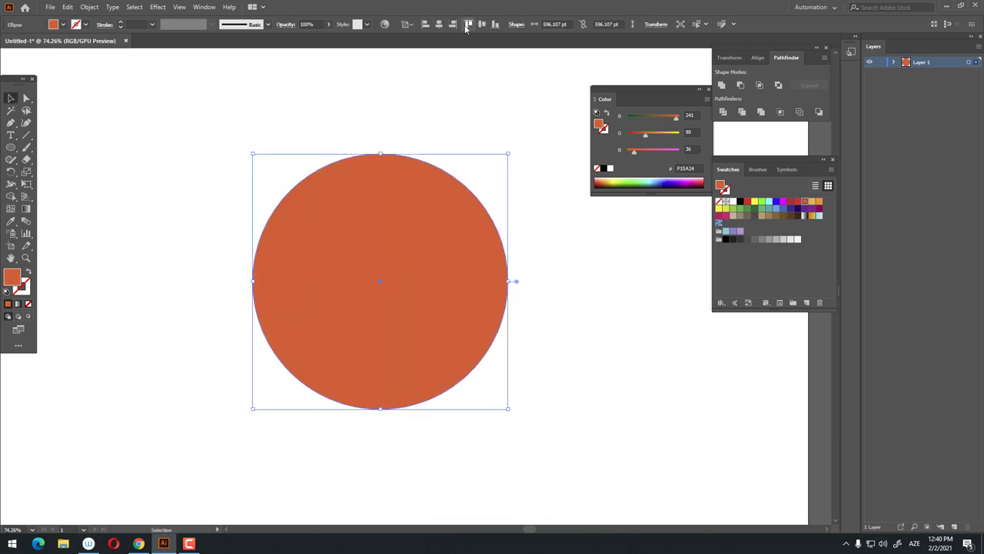
left_click(480, 24)
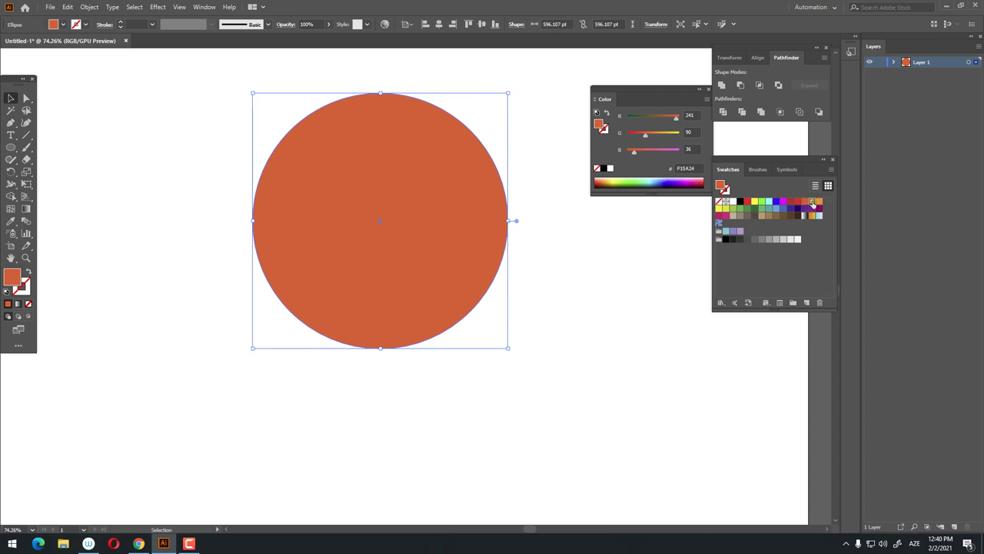
left_click(813, 202)
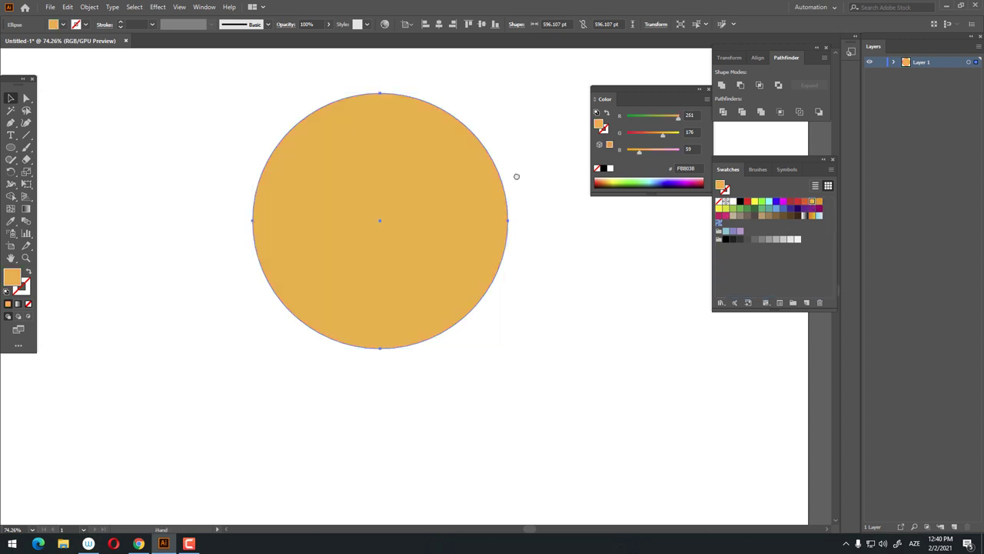
key("z")
left_click(413, 255, "alt")
- Draw a smaller circle over the lower left of the body and fill it cream F9E3C5
key("ctrl+a")
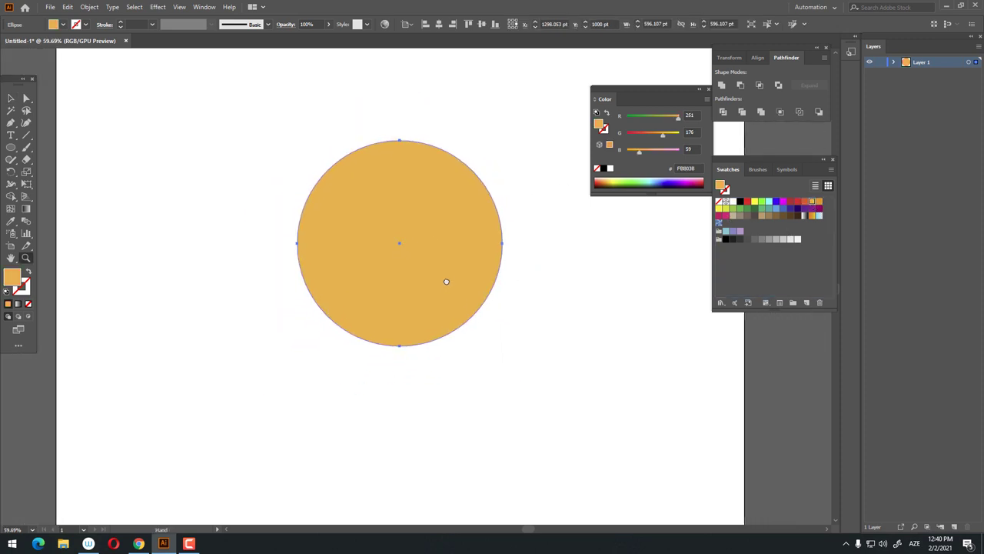
key("ctrl+0")
key("l")
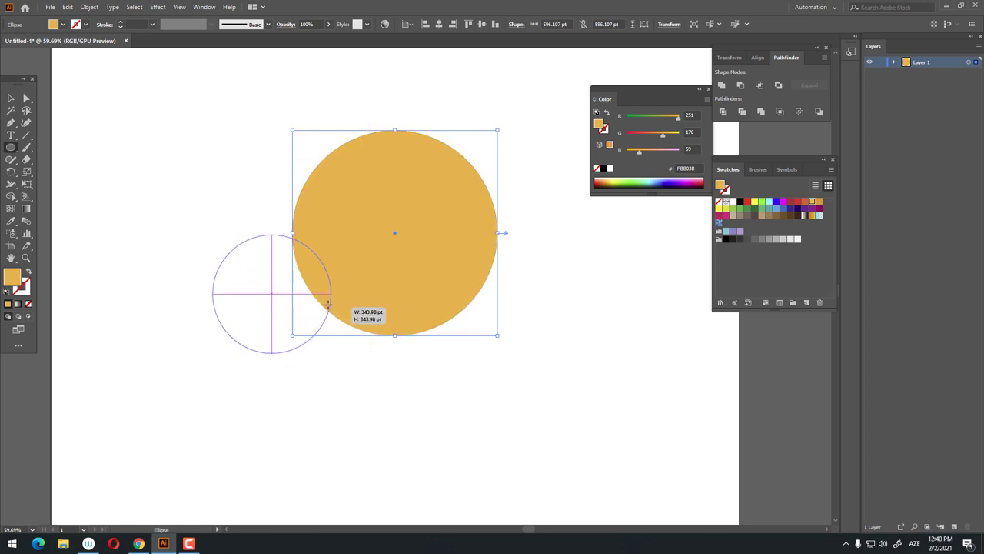
left_click_drag(350, 317, 355, 314)
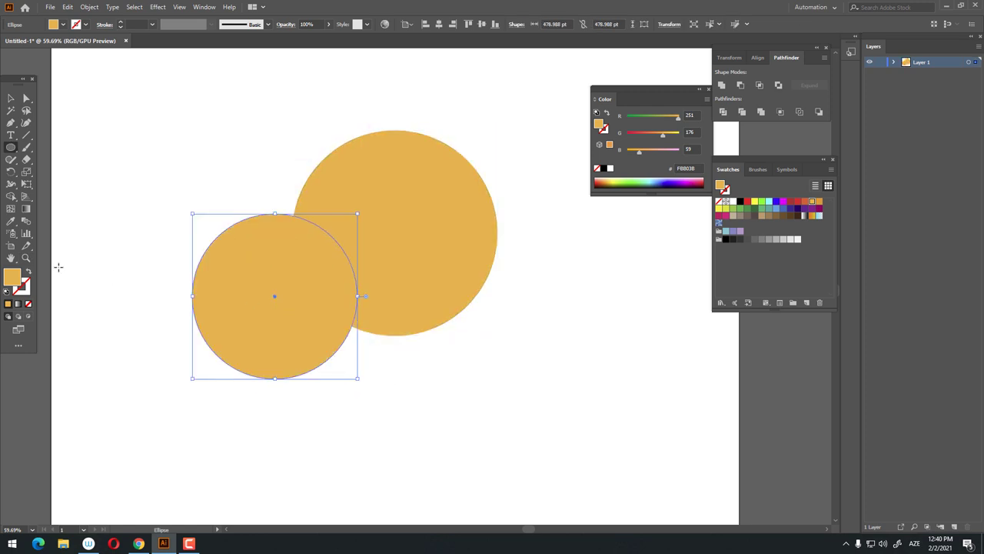
double_click(9, 278)
left_click(572, 118)
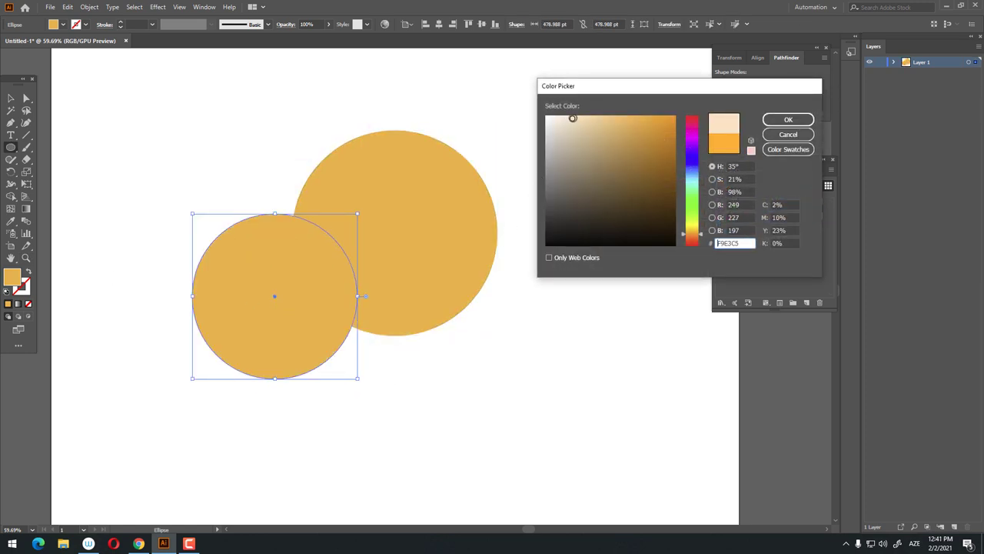
left_click(784, 119)
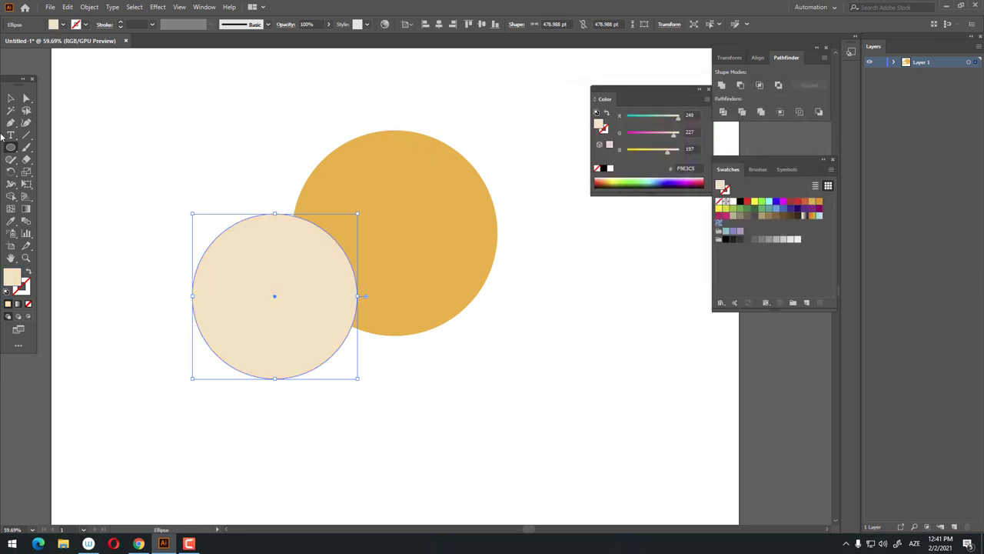
- Duplicate the cream circle twice to the right and select all three circles
left_click(473, 384)
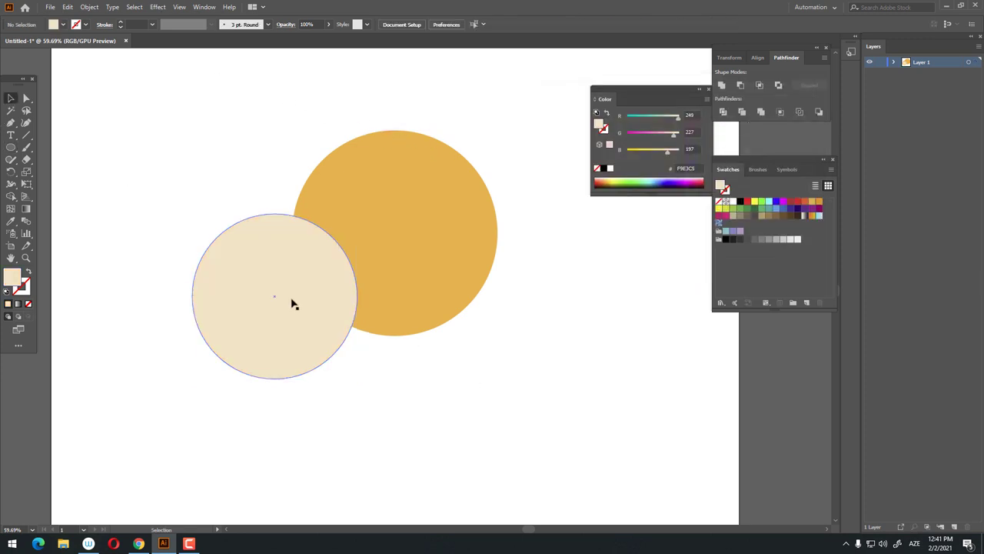
left_click_drag(292, 304, 422, 328)
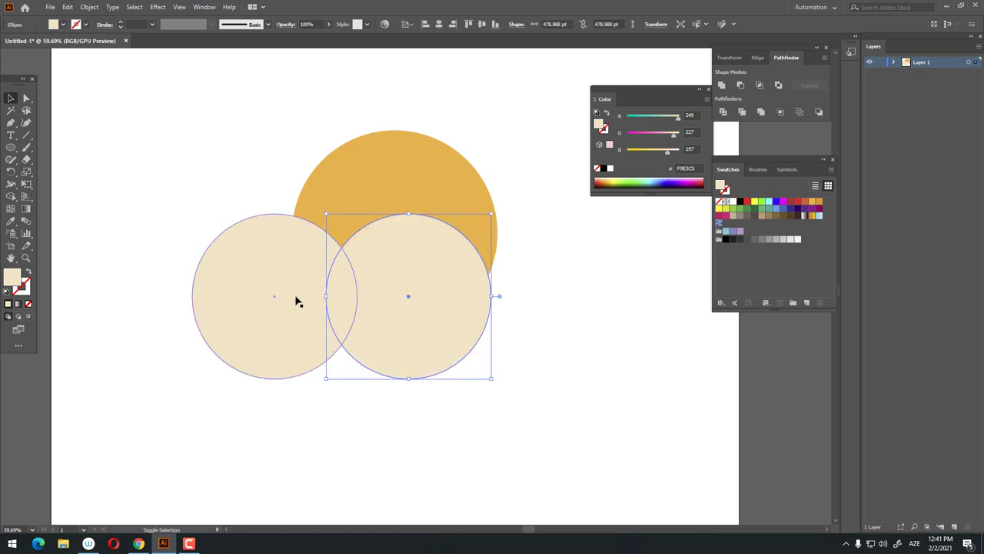
key("ctrl+d")
left_click(419, 324, "shift")
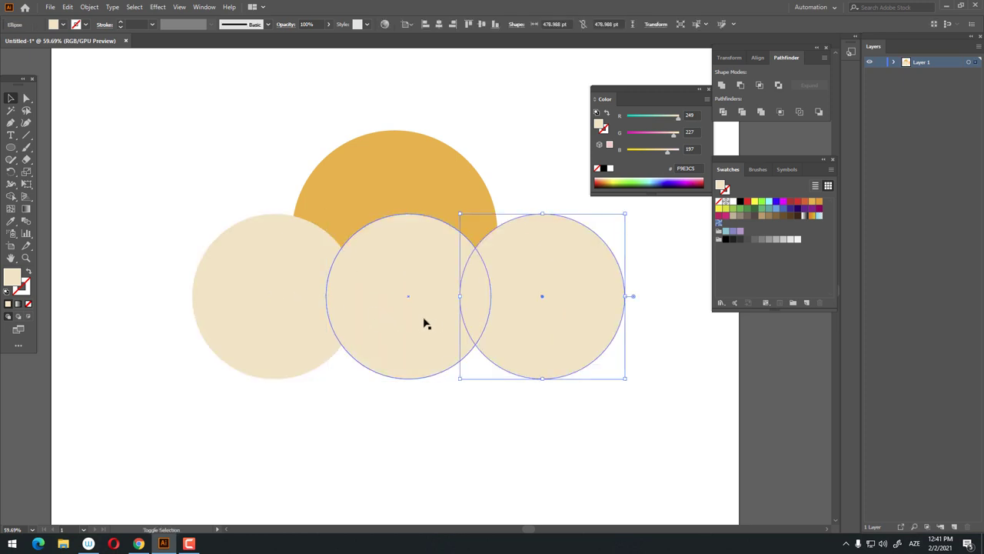
left_click(273, 298, "shift")
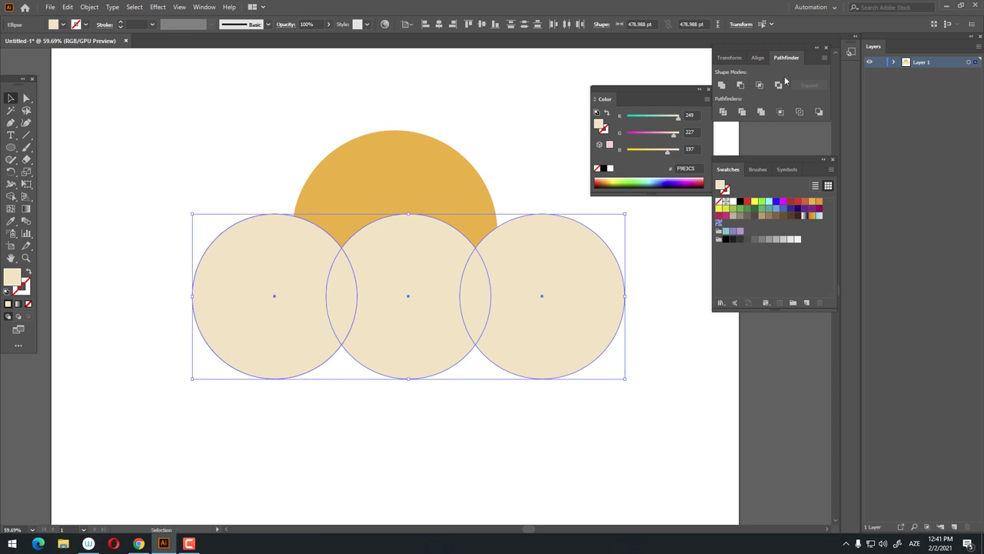
- Unite the three cream circles and round both upper dip anchors with the live-corner widget
left_click(709, 90)
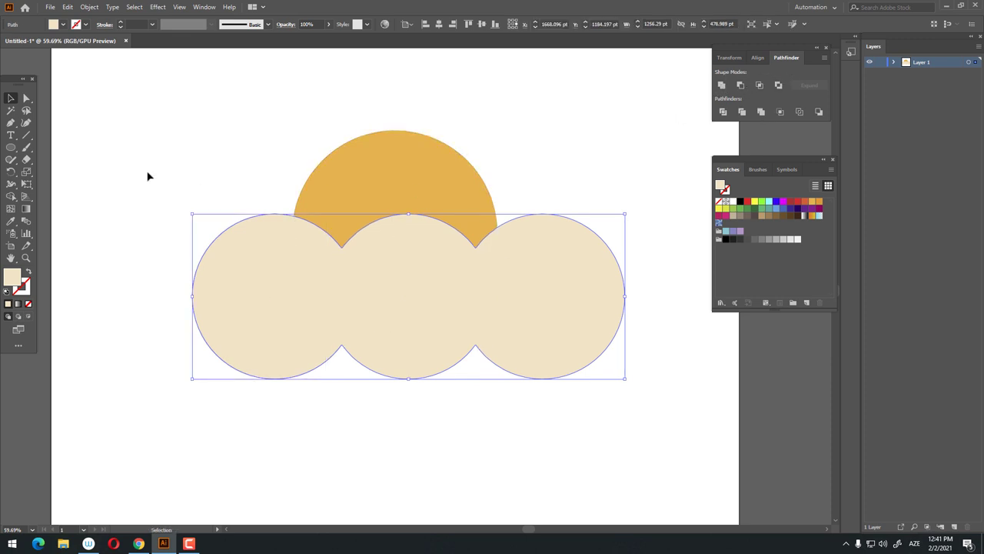
left_click(26, 97)
left_click(343, 246)
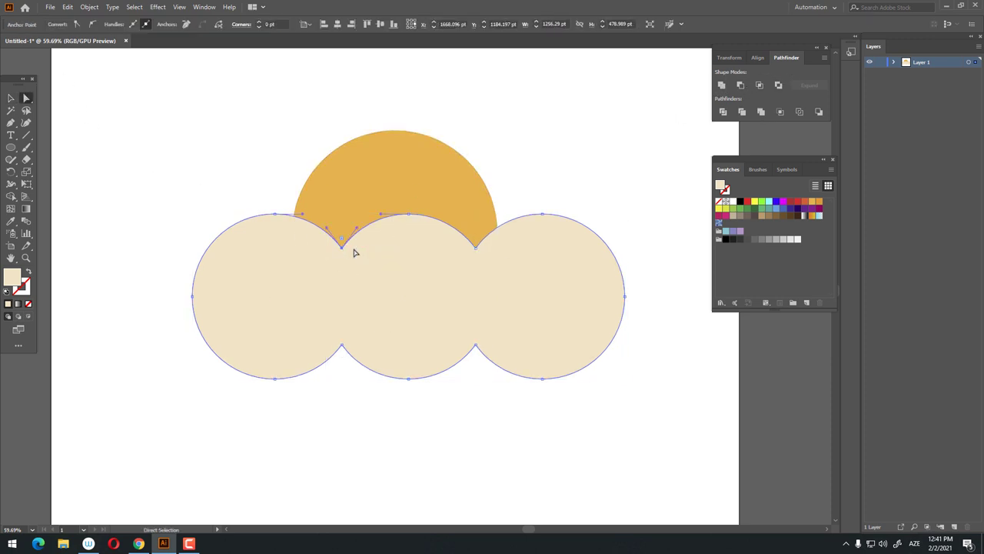
left_click(476, 247, "shift")
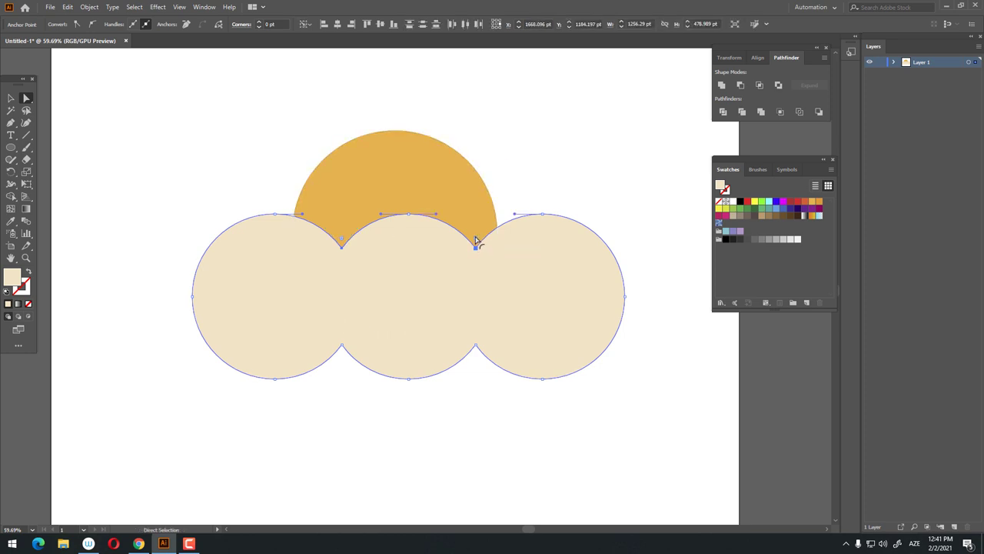
left_click_drag(479, 251, 478, 215)
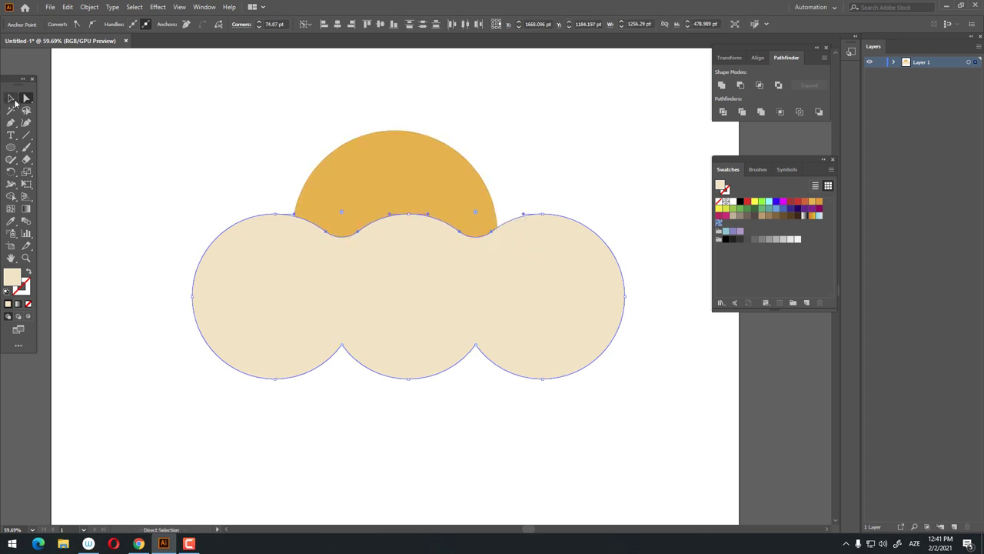
left_click(12, 99)
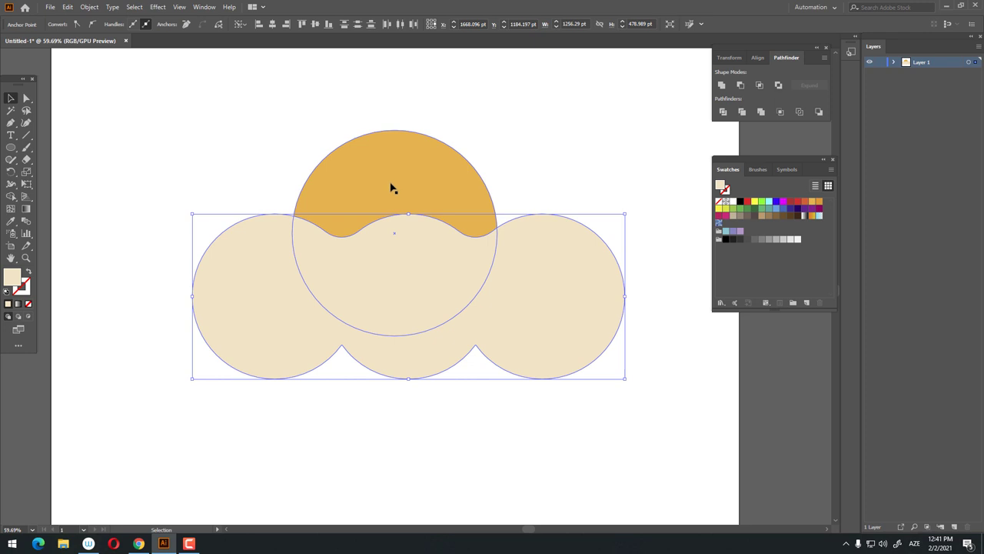
- Nudge the cloud down, Divide it with the orange circle, ungroup, and delete the outside cream pieces
left_click_drag(538, 340, 538, 351)
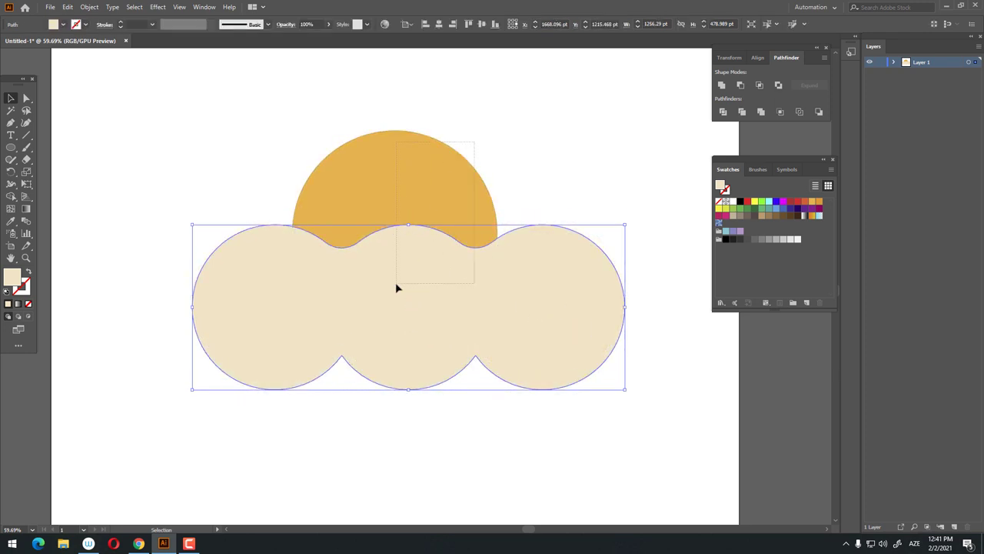
left_click_drag(475, 142, 396, 284)
right_click(457, 256)
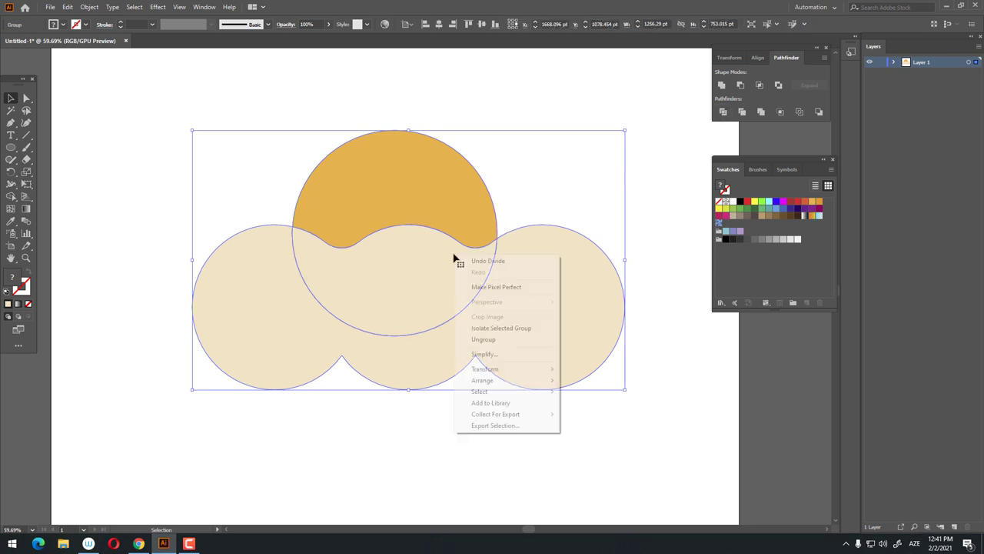
left_click(490, 340)
left_click(508, 406)
left_click(522, 342)
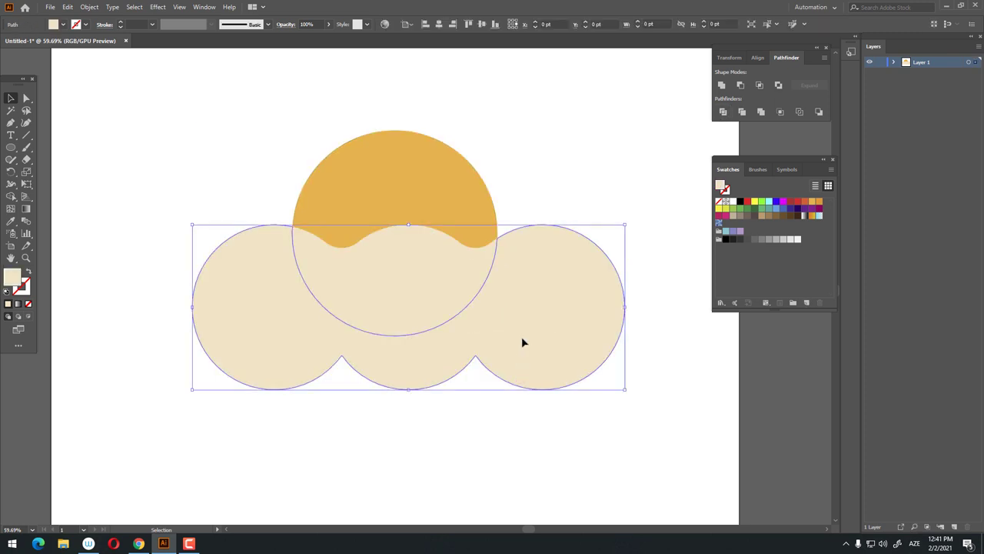
key("Delete")
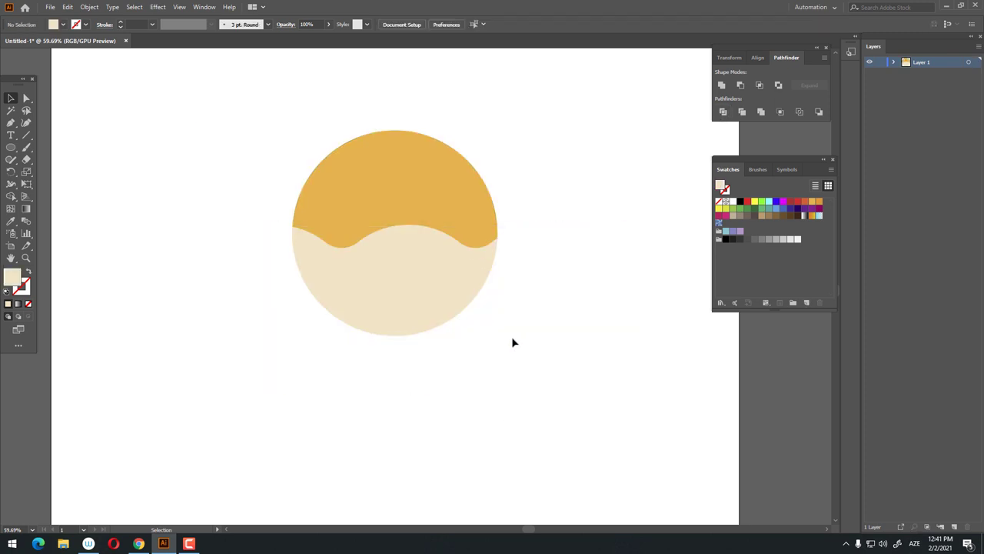
- Select the lower wavy shape and save its current cream colour as a new swatch
scroll(385, 171, "up", 2)
left_click_drag(450, 253, 430, 250)
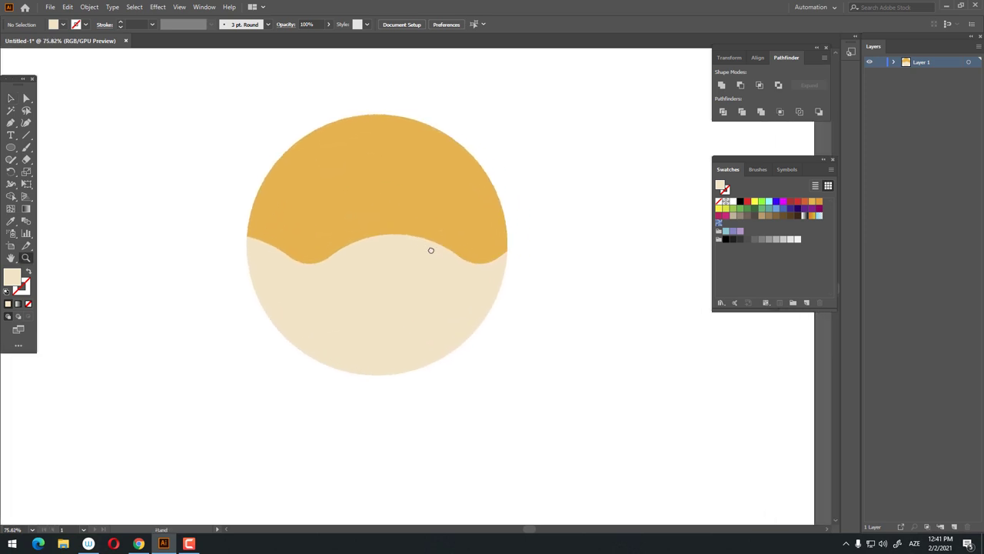
left_click(12, 100)
left_click(395, 325)
left_click(806, 303)
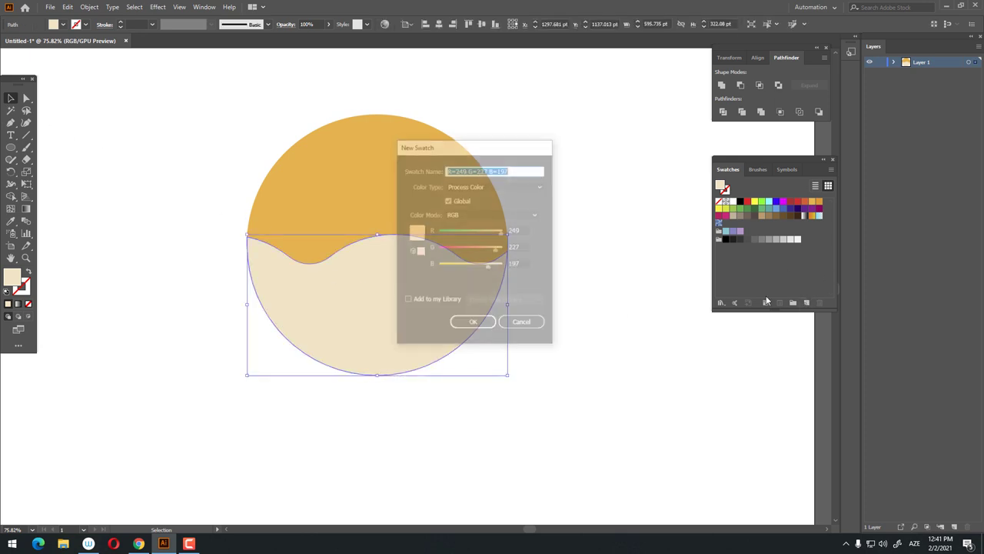
left_click(483, 322)
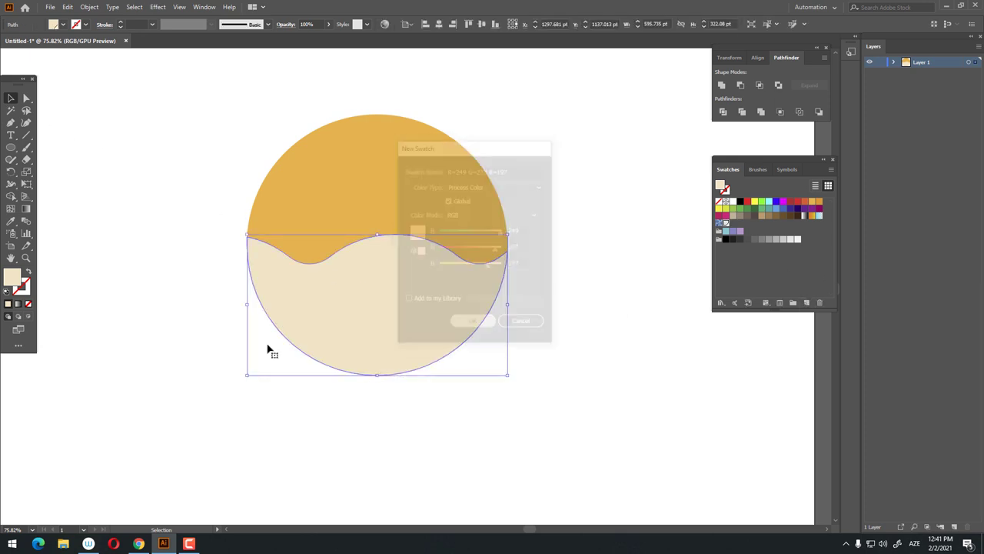
- Change the wavy shape's fill to darker beige EDCBA2 and save it as a swatch
double_click(11, 281)
left_click(584, 124)
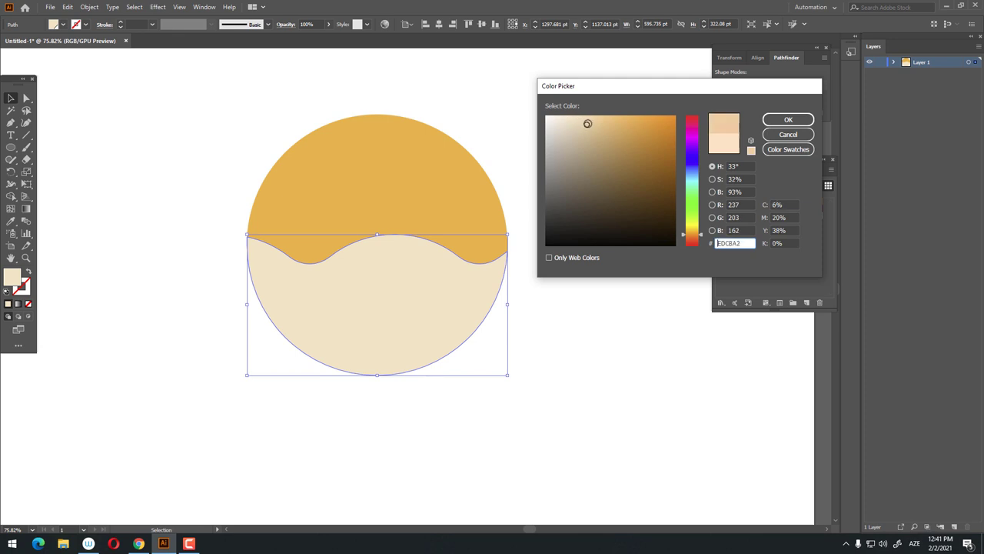
left_click(799, 120)
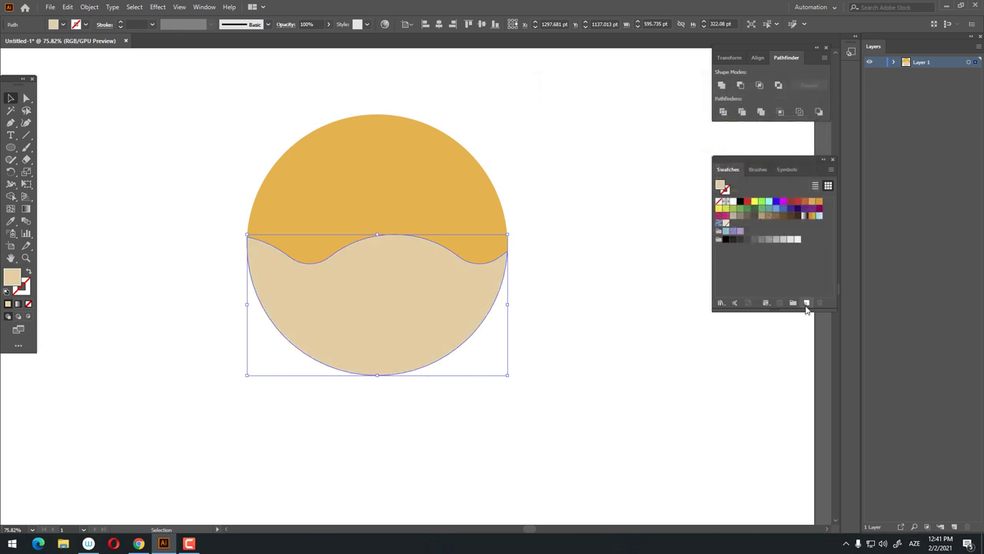
left_click(806, 303)
left_click(470, 328)
- Apply a gradient fill to the lower wavy shape, angled diagonally across it
left_click(24, 208)
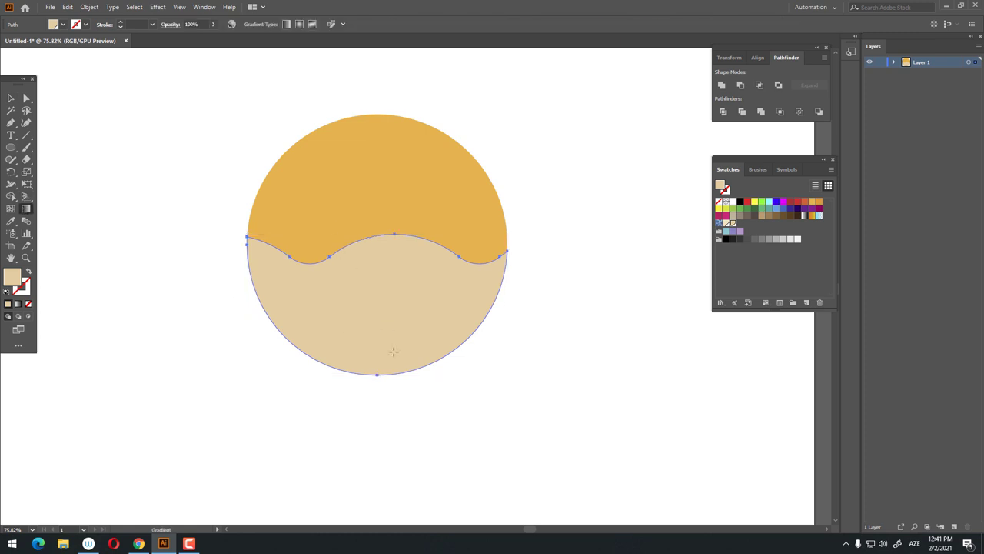
left_click(10, 100)
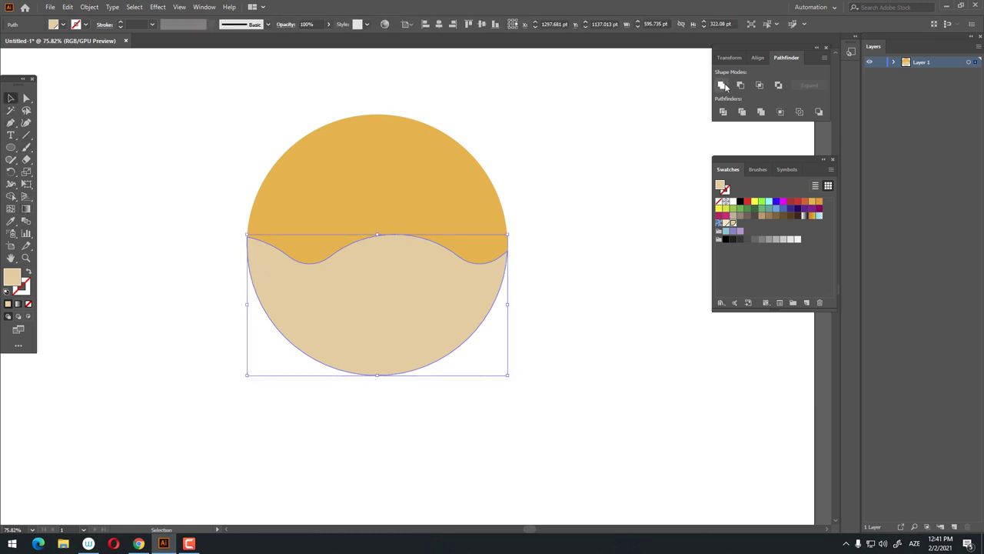
left_click(26, 208)
left_click(340, 292)
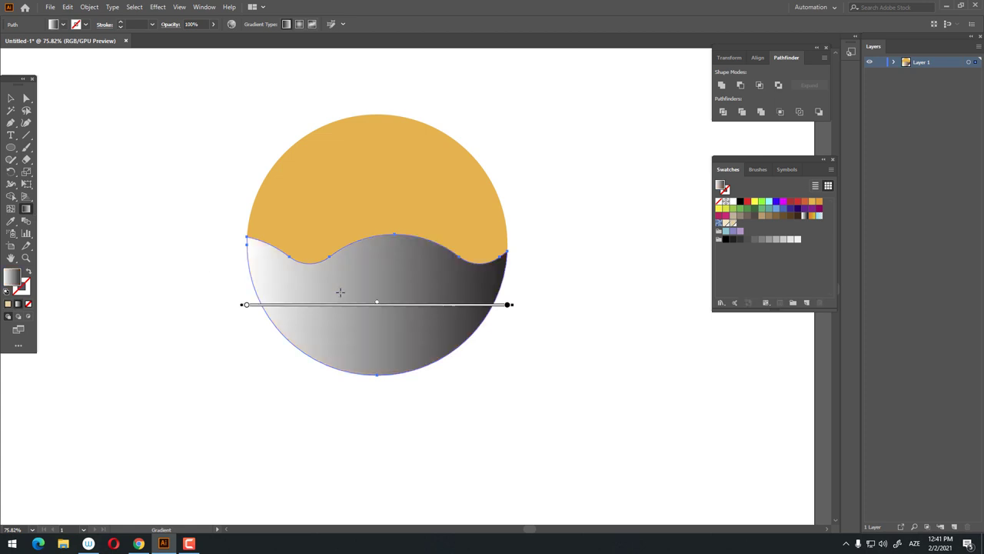
left_click_drag(360, 217, 417, 371)
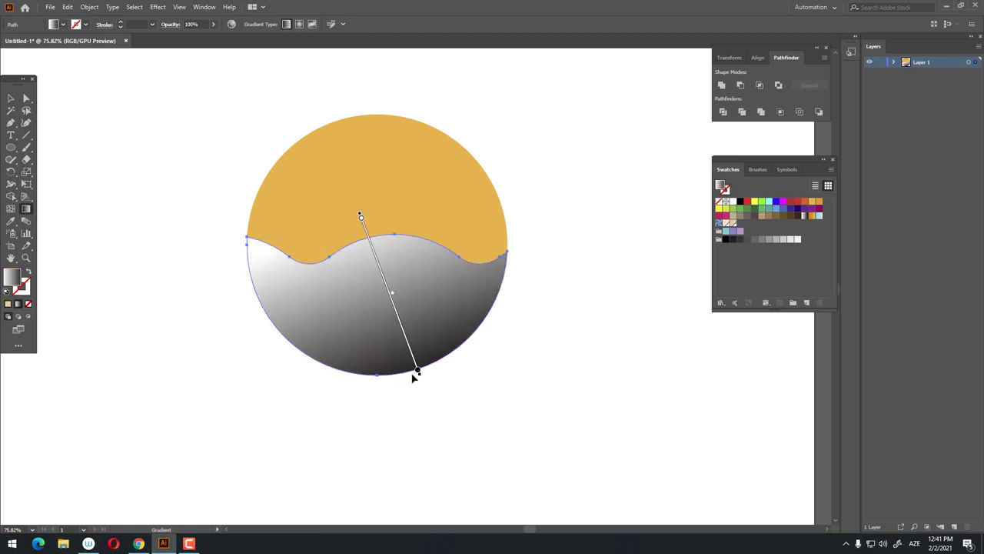
- Set the gradient's end stop to beige and start stop to cream, then deselect
double_click(417, 370)
left_click(365, 415)
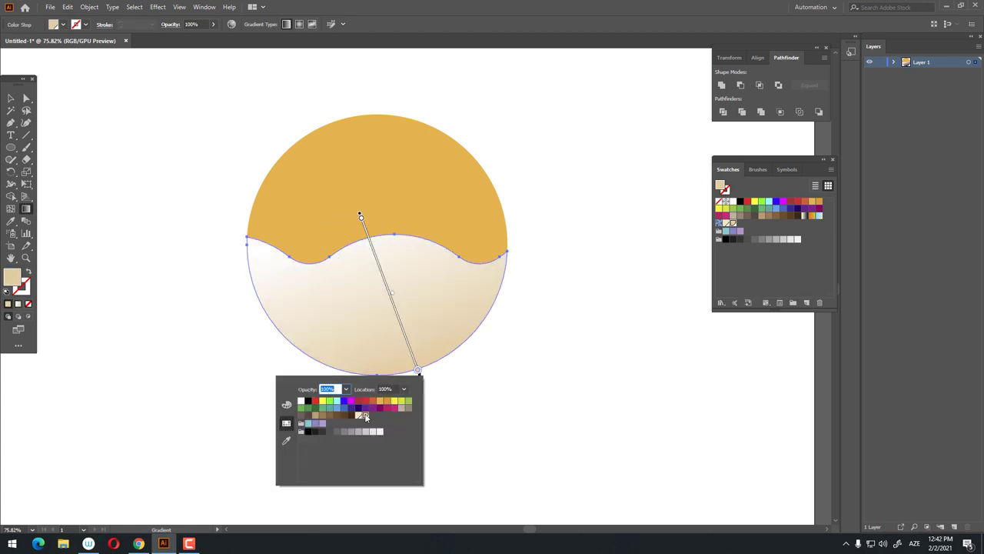
double_click(361, 217)
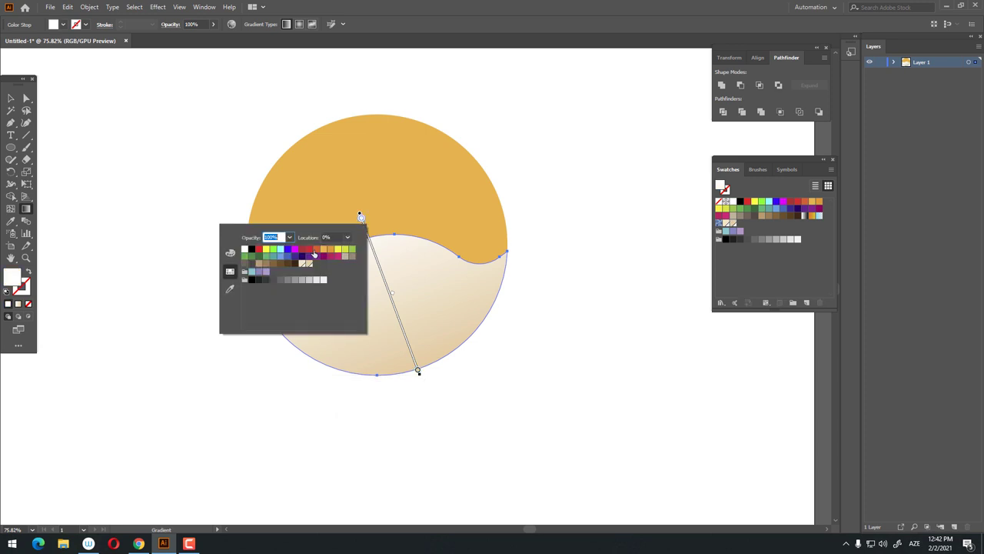
left_click(306, 263)
key("Escape")
key("z")
mouse_move(303, 284)
left_mouse_down()
mouse_move(459, 299)
mouse_move(481, 323)
left_mouse_up()
left_click(11, 99)
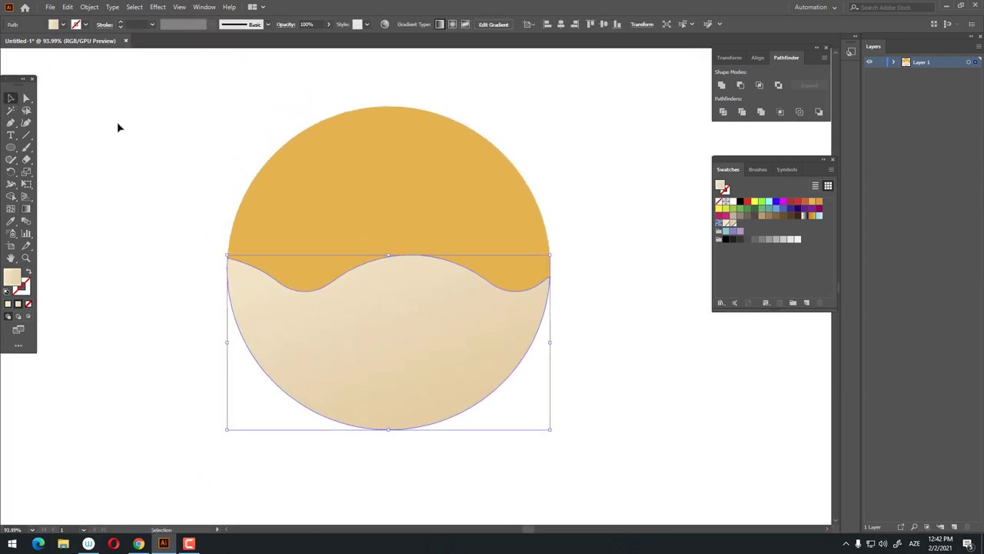
left_click(118, 125)
scroll(595, 333, "down", 1)
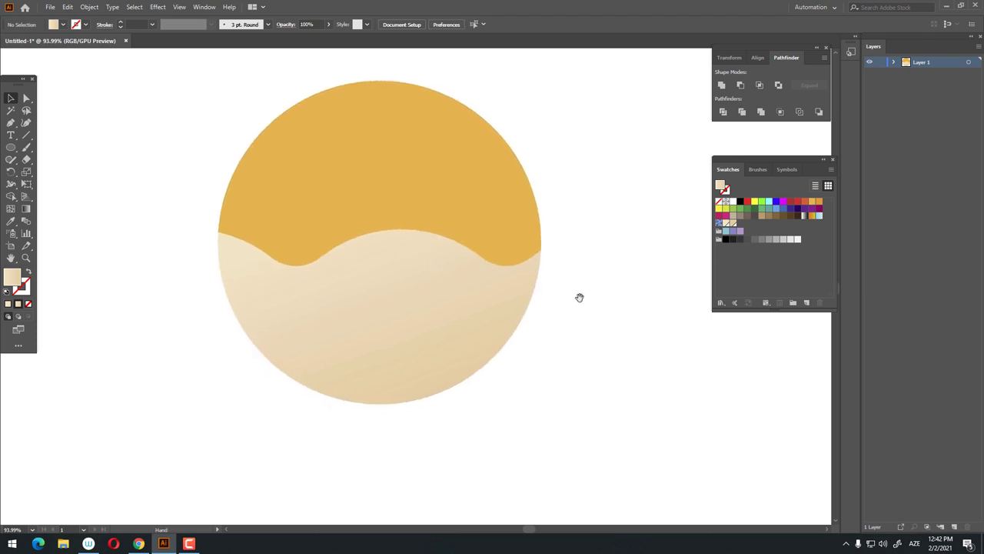
- Apply a gradient to the orange top shape with its right stop set to deeper orange
left_click(441, 200)
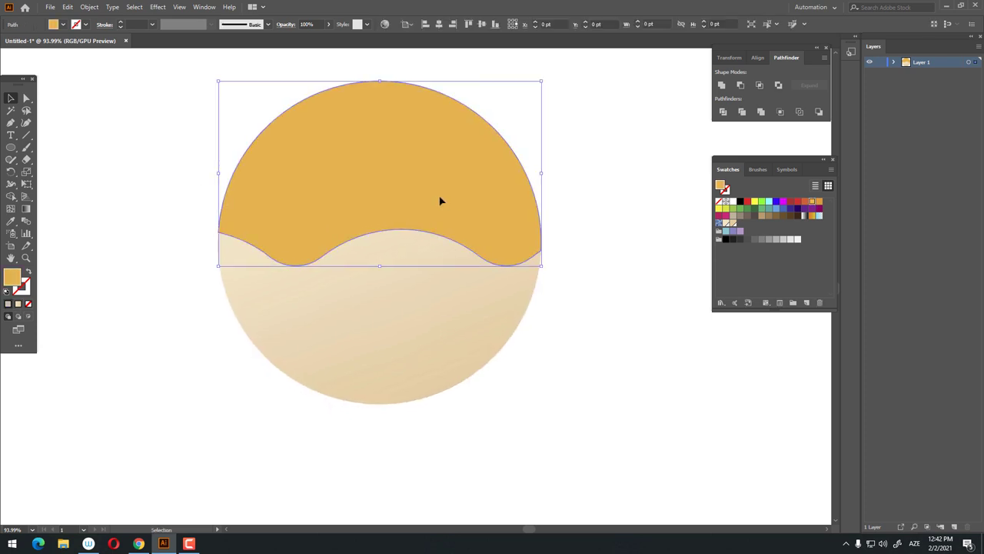
left_click(26, 208)
left_click(340, 163)
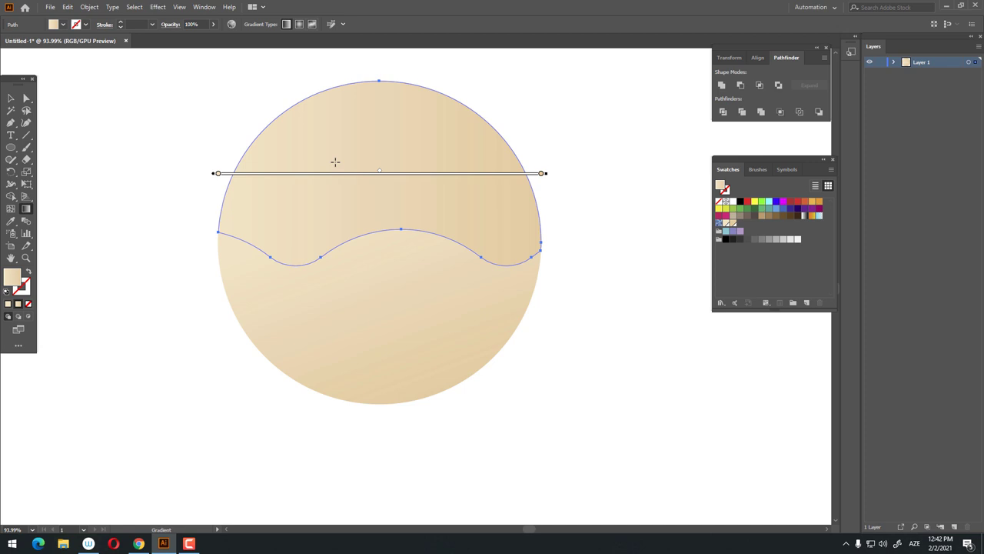
double_click(542, 174)
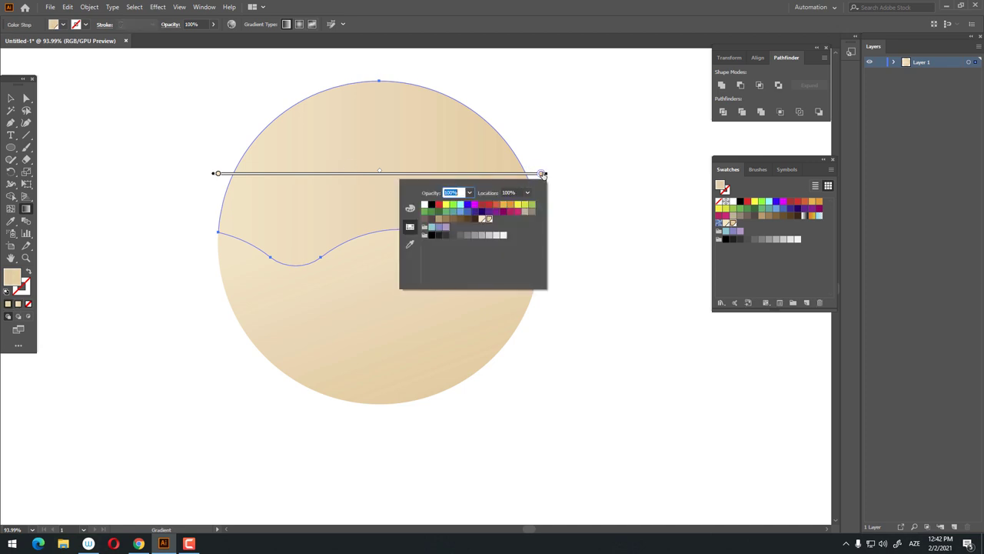
left_click(512, 204)
left_click(219, 176)
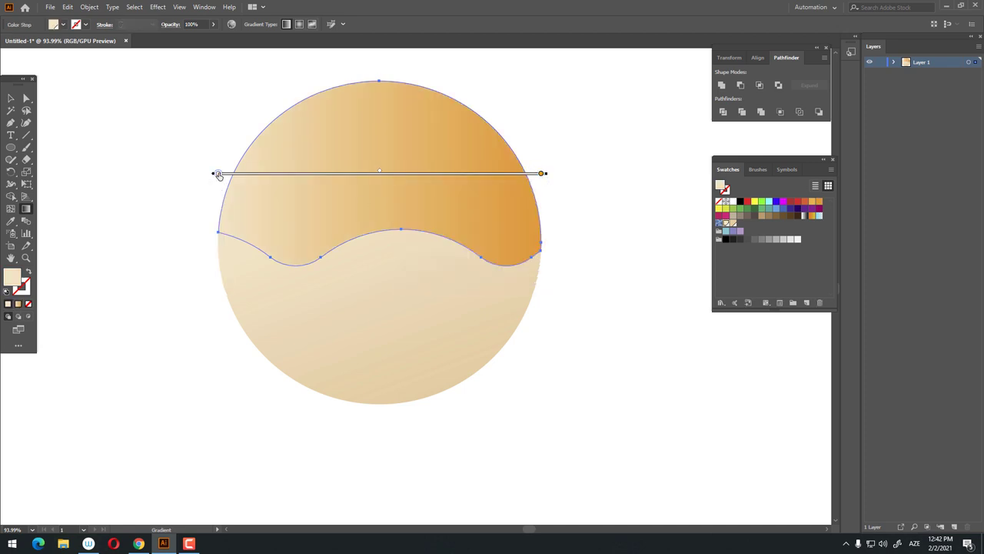
- Set the left stop to light orange and angle the gradient diagonally across the top
double_click(218, 174)
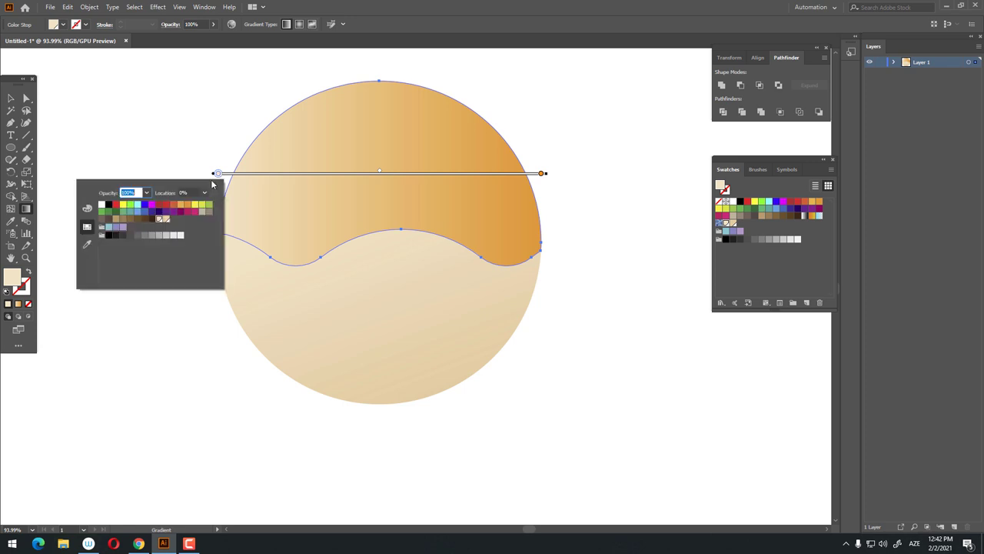
left_click(182, 206)
left_click(322, 146)
left_click_drag(276, 100, 520, 244)
scroll(416, 195, "down", 2)
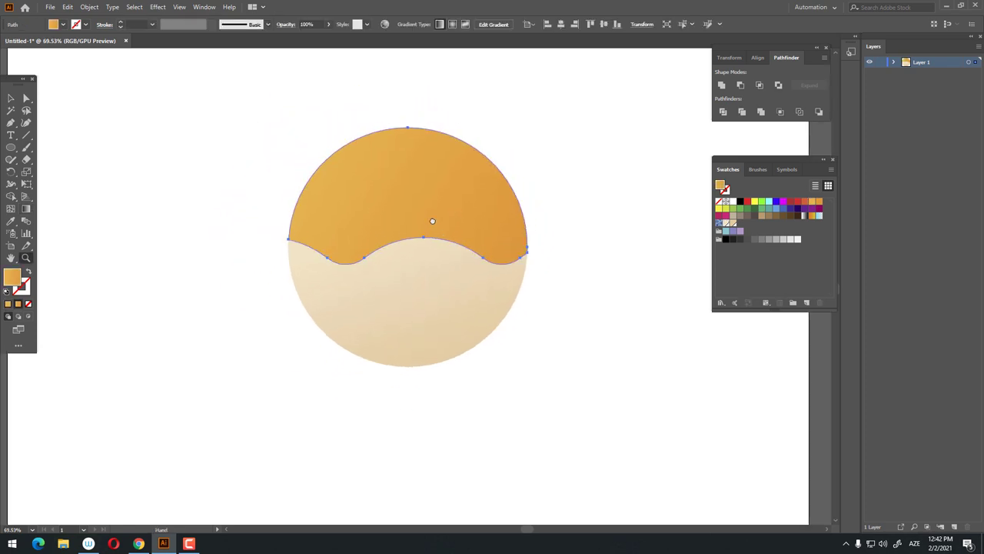
key("ctrl+shift+a")
scroll(170, 164, "up", 1)
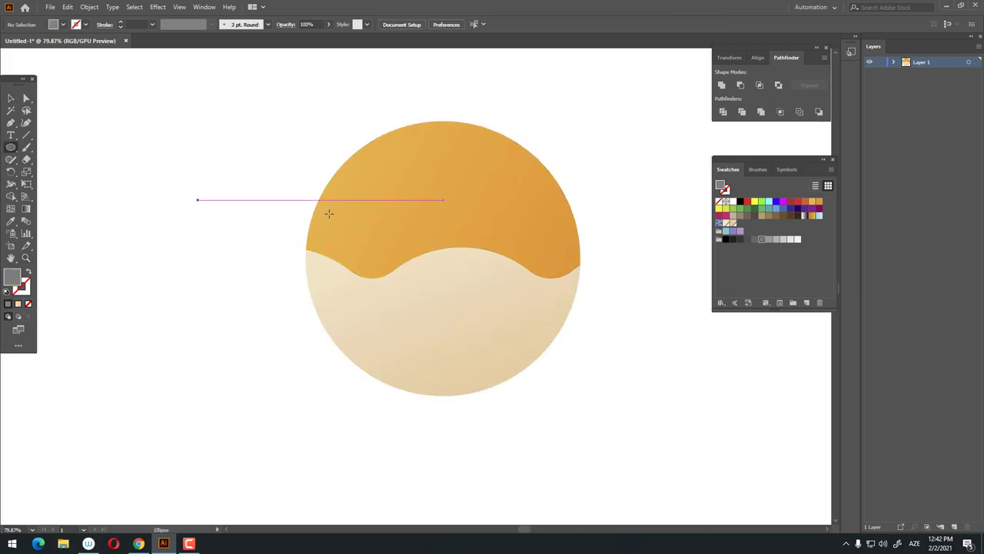
- Draw the eye circle on the body and fill it near-white FFFAF3
left_click_drag(371, 193, 453, 274)
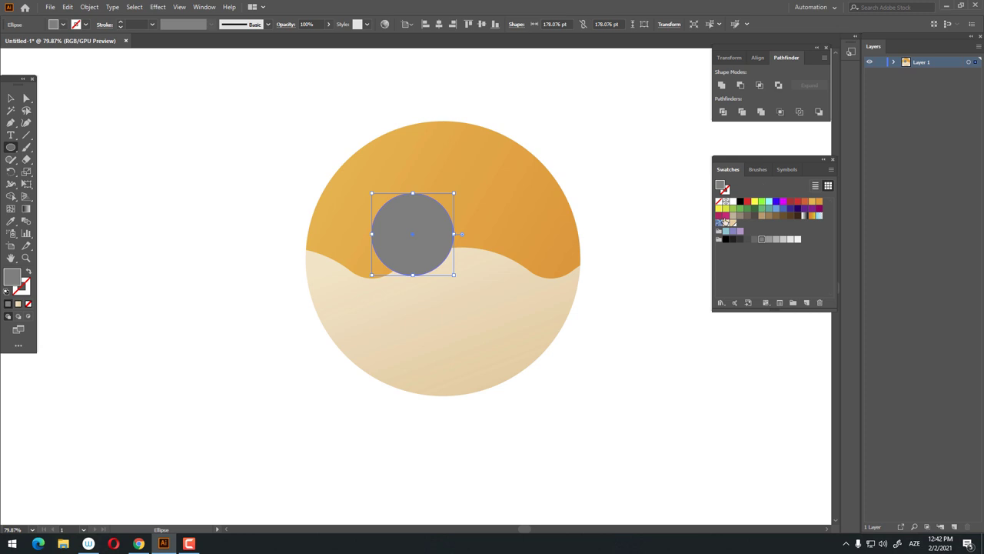
left_click(725, 222)
double_click(11, 276)
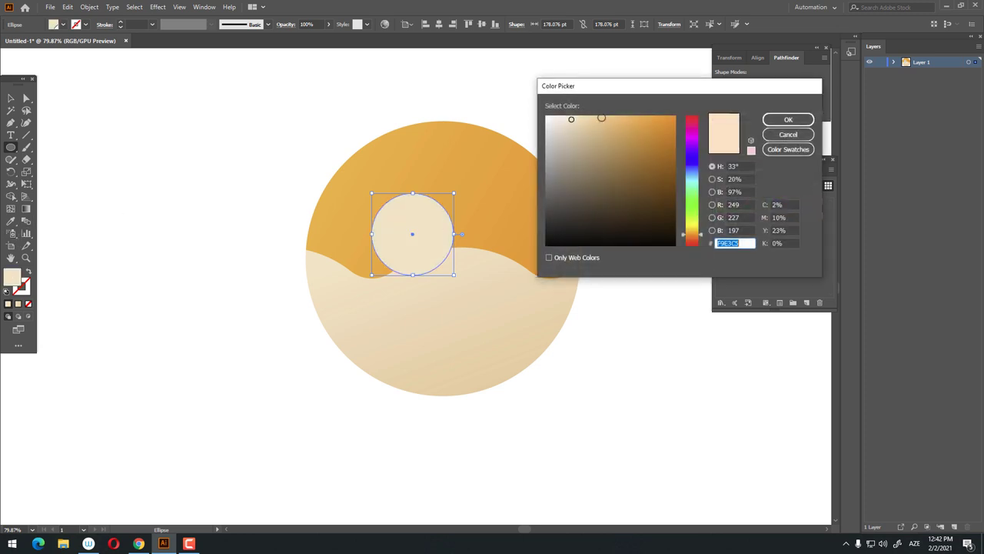
left_click_drag(571, 119, 551, 114)
left_click(786, 120)
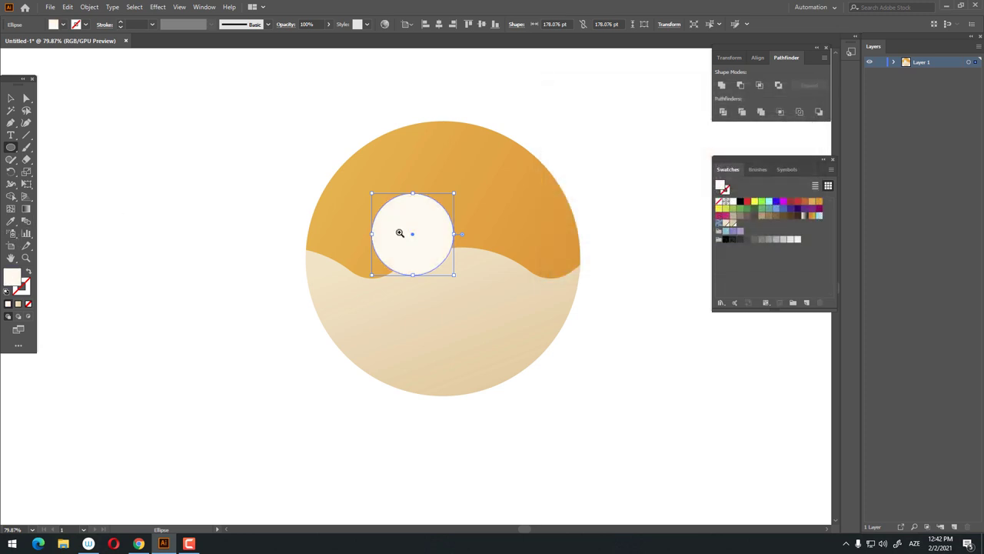
left_click_drag(400, 231, 462, 266)
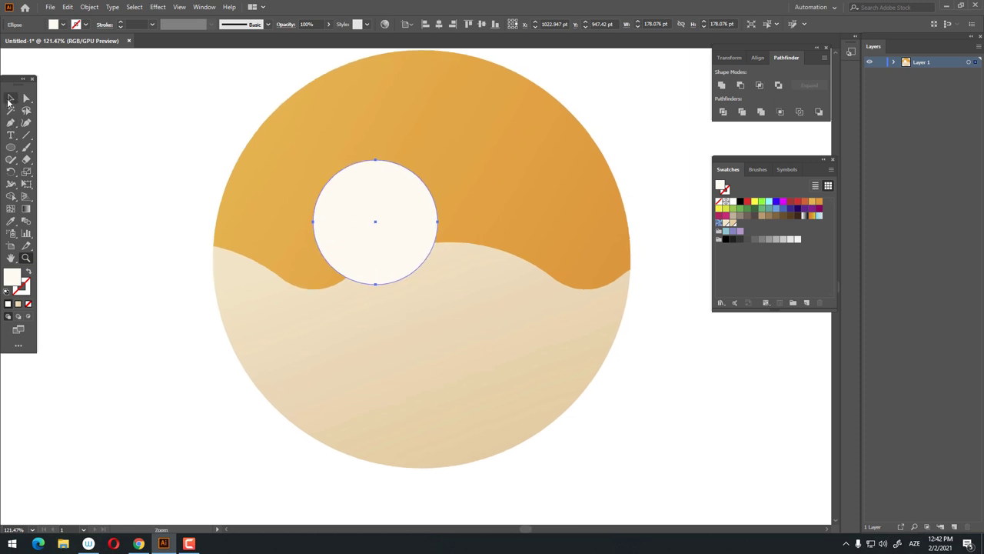
left_click(10, 99)
- Paste a copy in front, shrink it into a pupil, and fill it dark brown 33302D
left_click(67, 7)
left_click(84, 56)
left_click(68, 7)
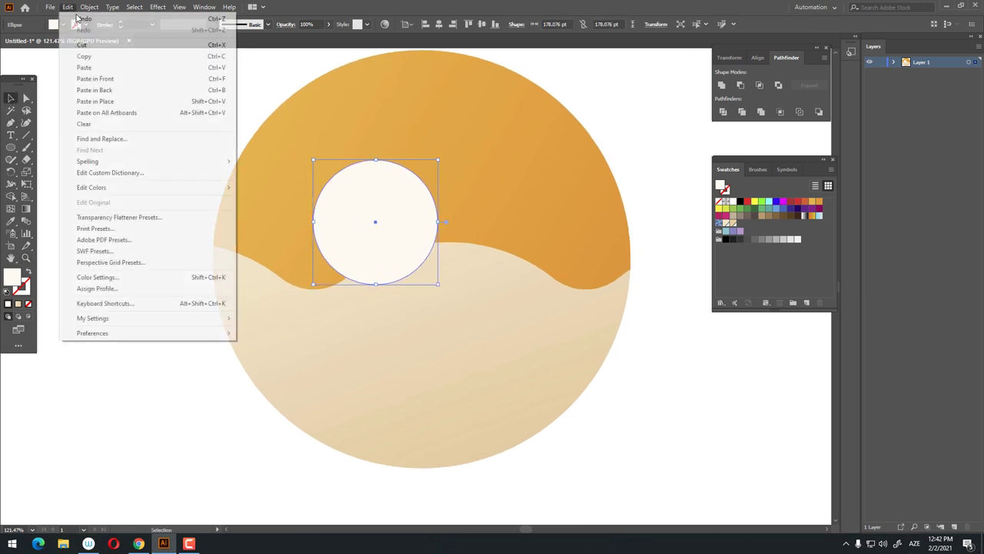
left_click(95, 79)
left_click_drag(438, 283, 416, 262)
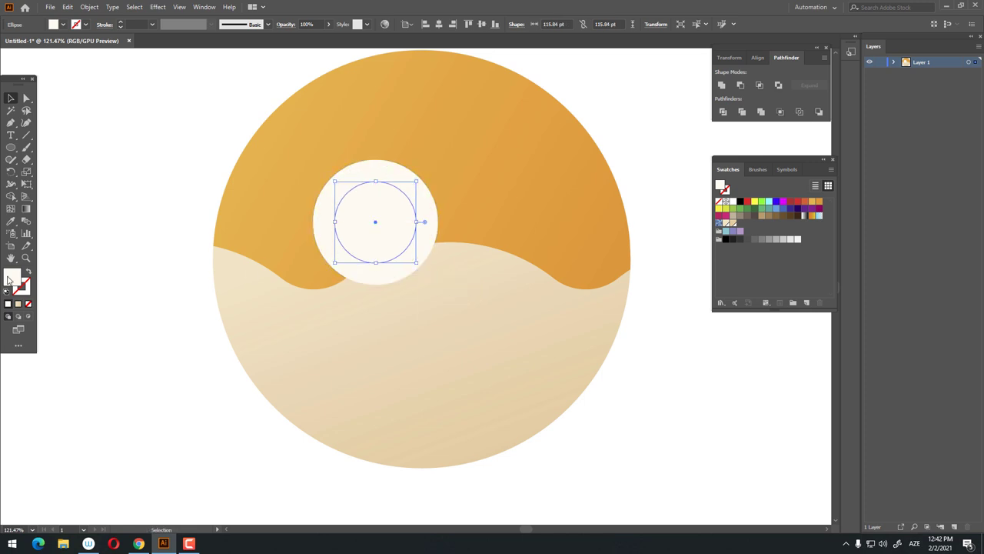
double_click(11, 277)
type("33302D")
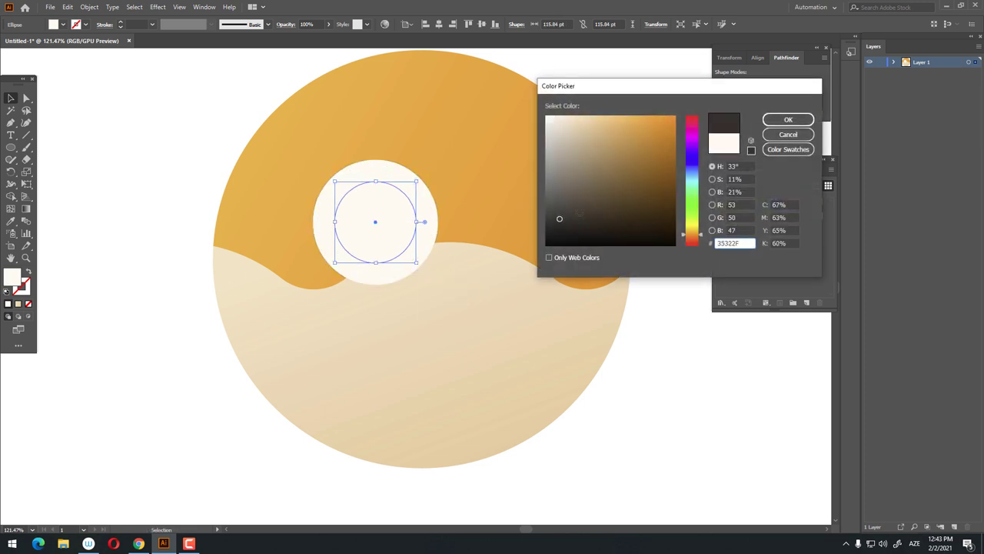
left_click(788, 119)
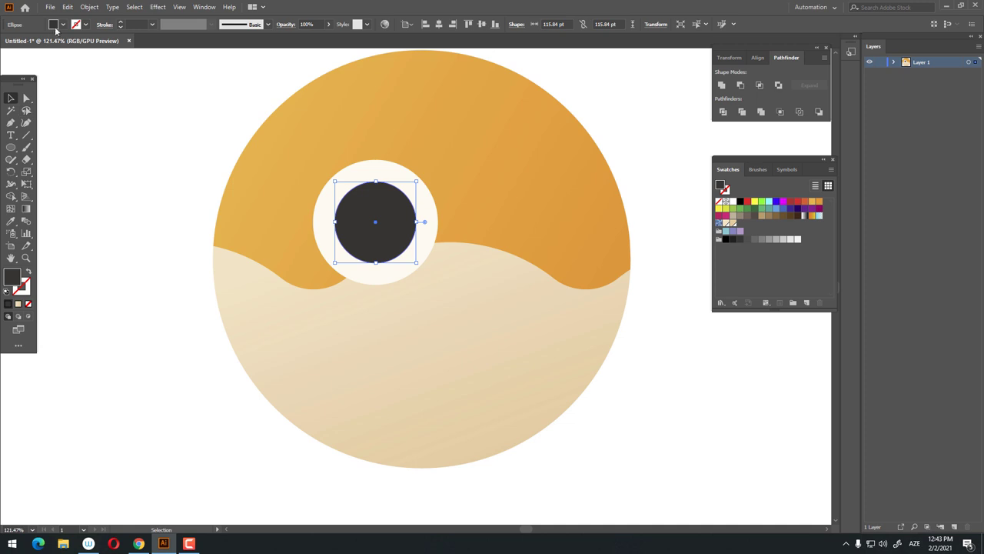
- Paste a copy of the pupil in front, shrink it into a small highlight, and colour it white
left_click(68, 7)
left_click(83, 56)
left_click(68, 7)
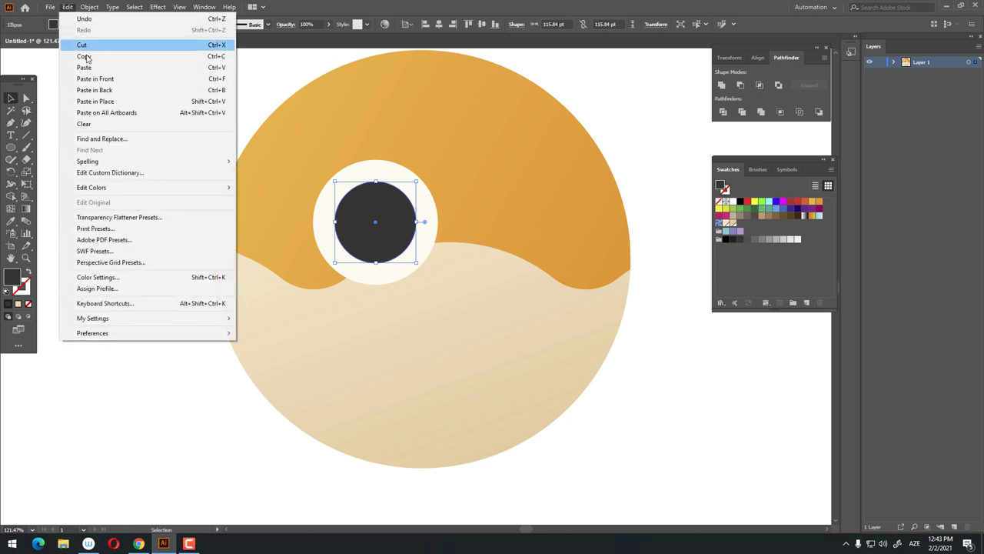
left_click(95, 78)
mouse_move(416, 263)
left_mouse_down()
mouse_move(354, 220)
mouse_move(410, 229)
left_mouse_up()
left_click(11, 221)
left_click(436, 193)
key("z")
left_click(411, 229)
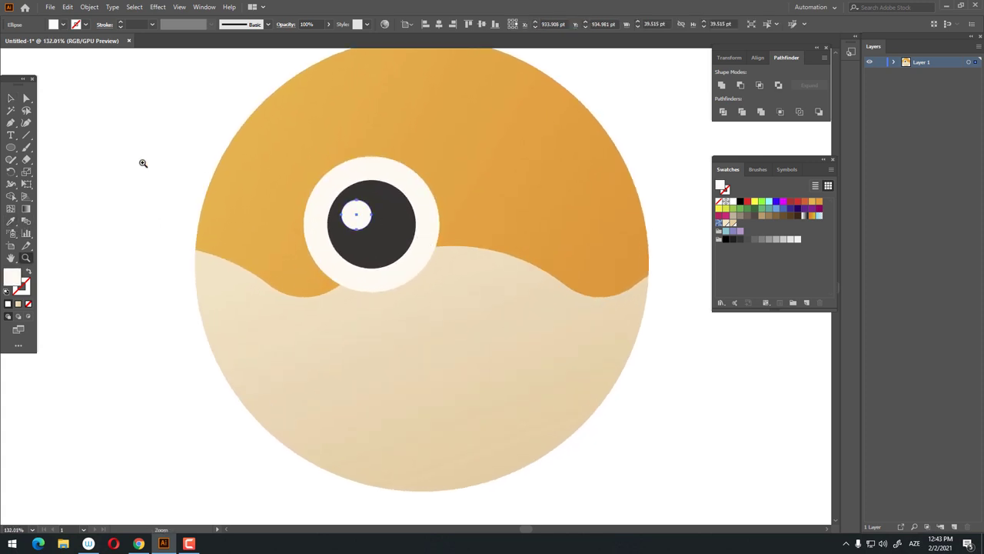
left_click(12, 99)
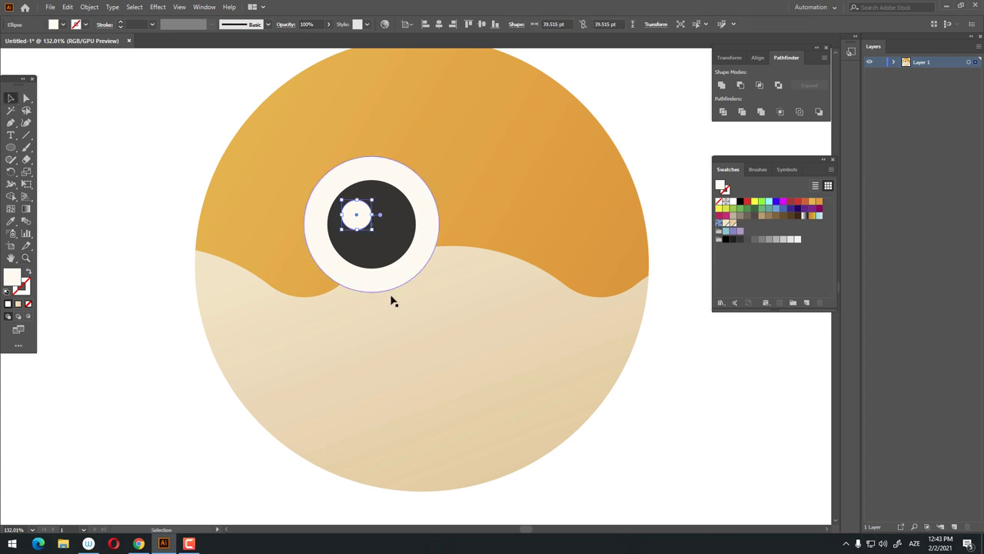
- Group the eye circle, pupil and highlight, then copy the grouped eye
left_click(398, 236, "shift")
left_click(433, 235, "shift")
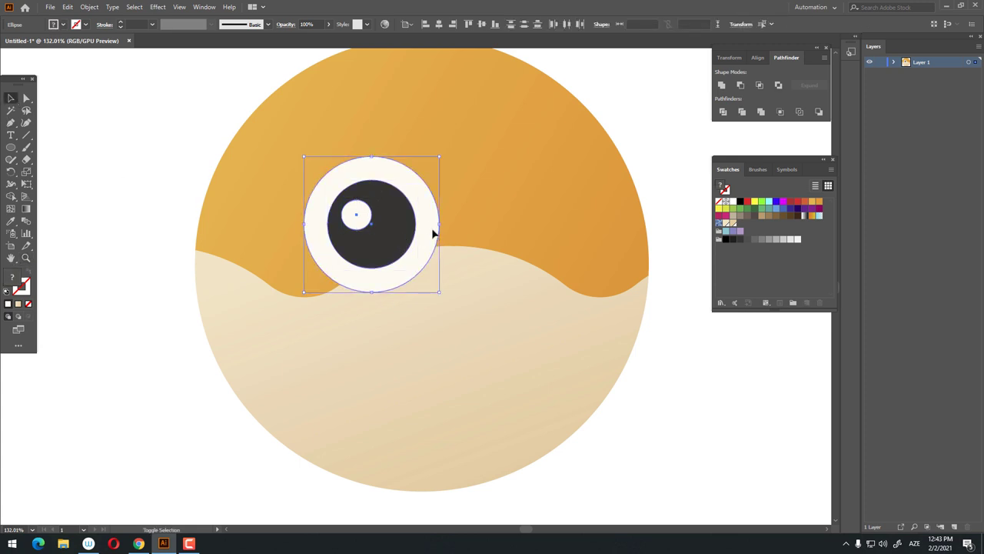
right_click(430, 219)
left_click(464, 280)
left_click(67, 7)
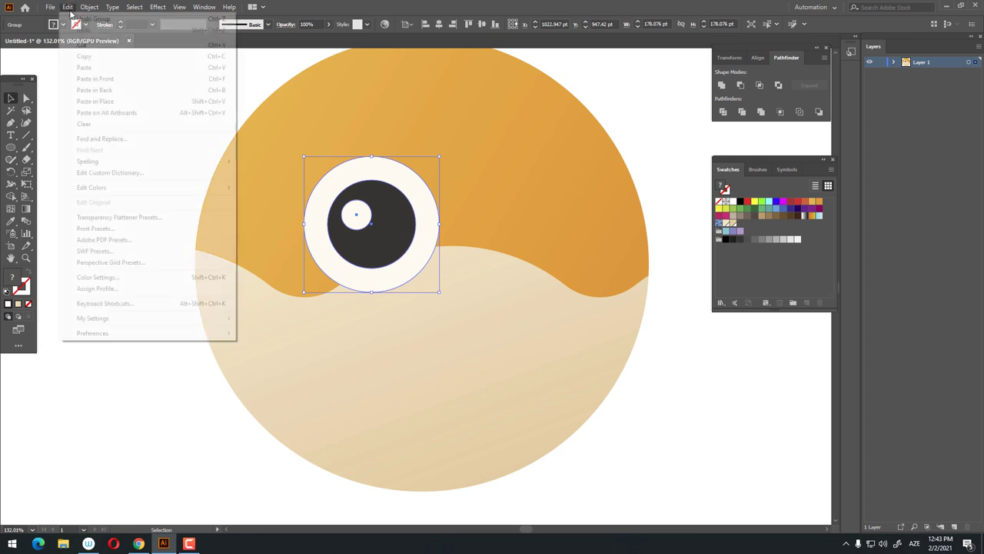
left_click(86, 56)
left_click(67, 7)
- Paste a copy of the eye to the left and position both eyes higher on the body
left_click(110, 79)
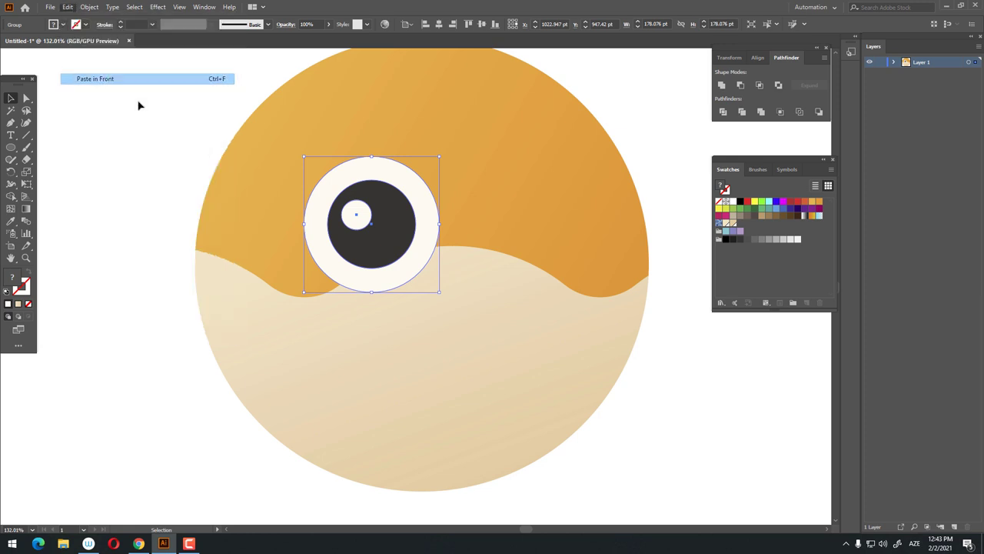
left_click_drag(372, 241, 240, 232)
left_click(399, 244, "shift")
left_click_drag(399, 245, 434, 243)
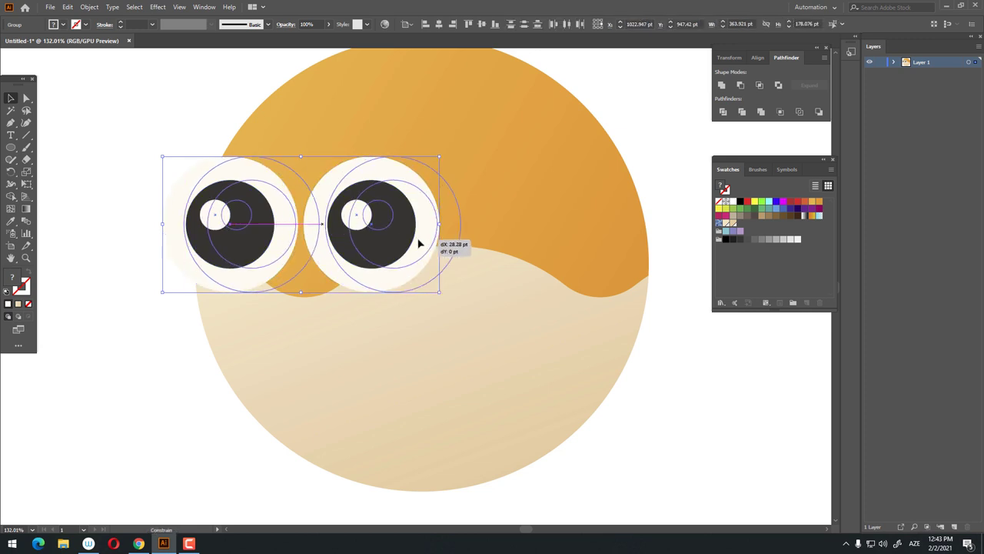
key("z")
mouse_move(487, 277)
left_mouse_down()
mouse_move(448, 276)
mouse_move(441, 239)
mouse_move(466, 224)
mouse_move(430, 213)
left_mouse_up()
key("v")
key("z")
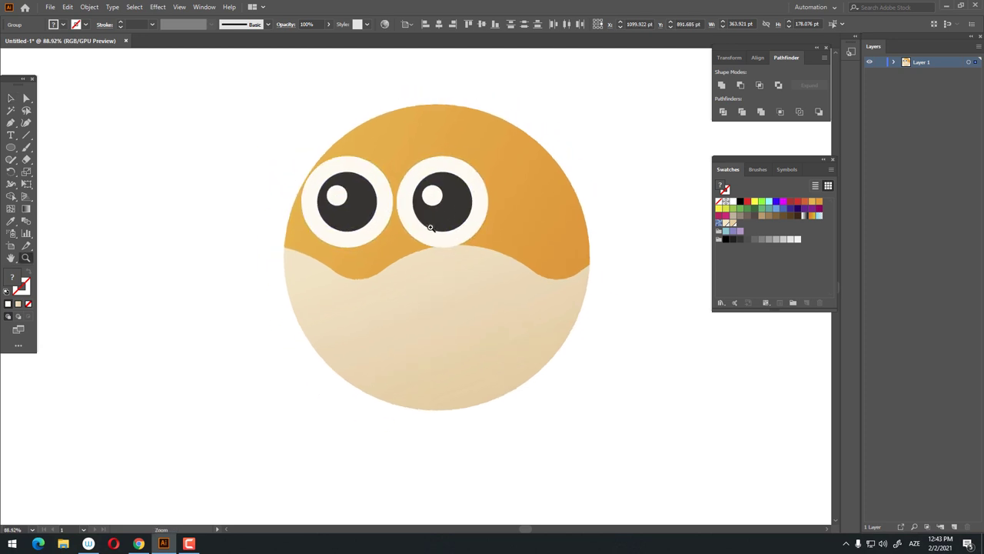
left_click(11, 97)
- Reflect the left eye across the vertical axis so the two highlights face each other
left_click(51, 126)
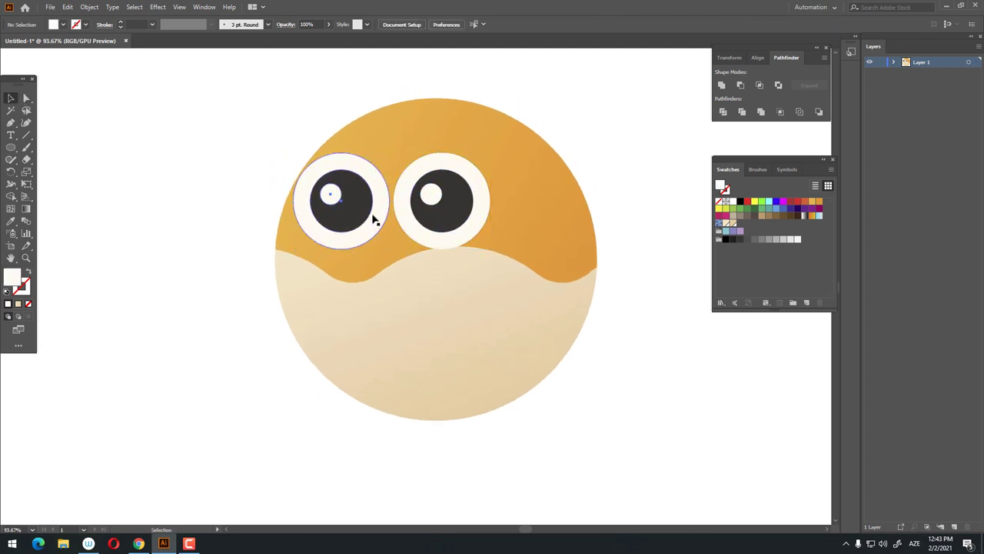
right_click(374, 219)
mouse_move(402, 341)
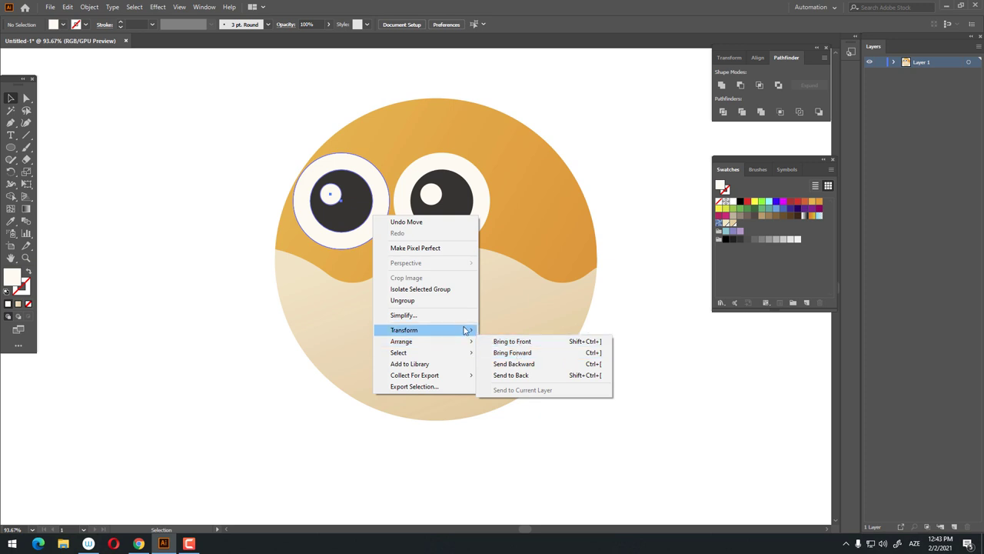
left_click(529, 366)
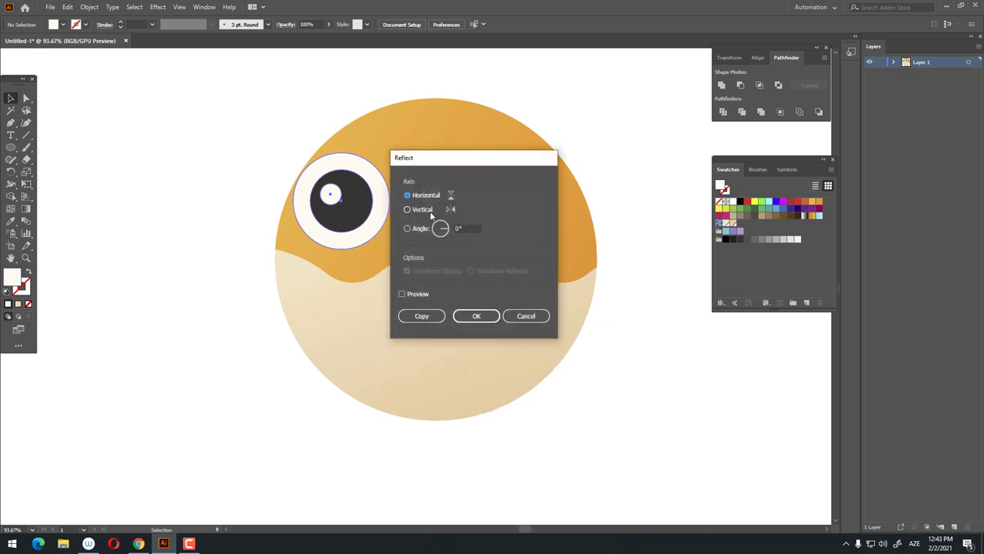
left_click(481, 316)
key("z")
left_click(556, 320, "alt")
left_click_drag(556, 320, 484, 292)
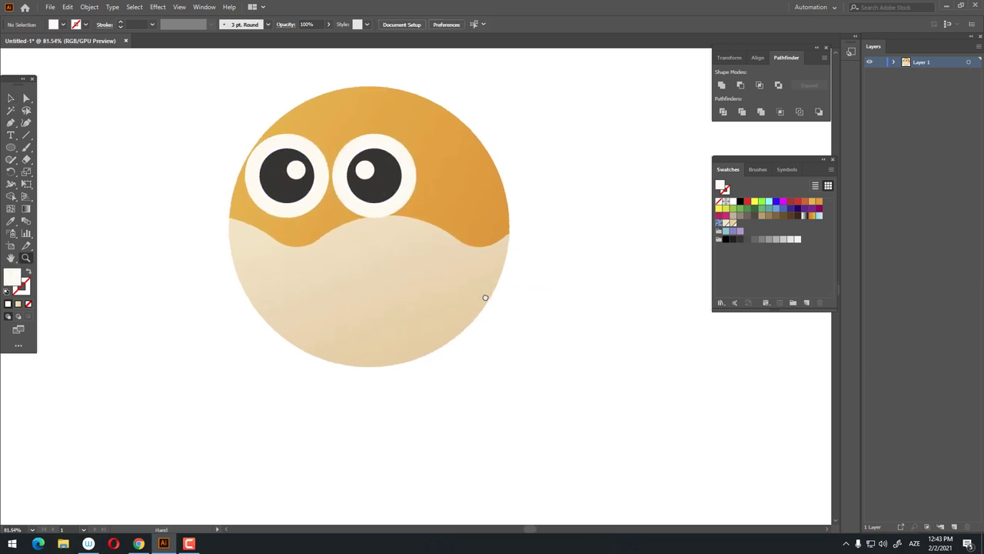
left_click(461, 277, "alt")
- Draw a wide cream oval below the eyes for the mouth
left_click_drag(377, 235, 398, 249)
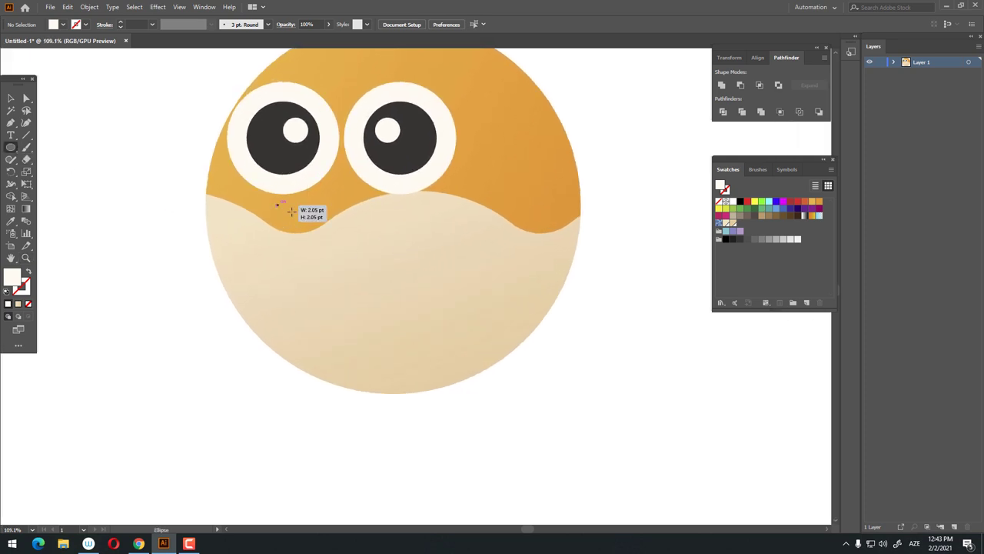
mouse_move(291, 211)
left_mouse_down()
mouse_move(415, 267)
mouse_move(317, 250)
mouse_move(418, 274)
left_mouse_up()
key("z")
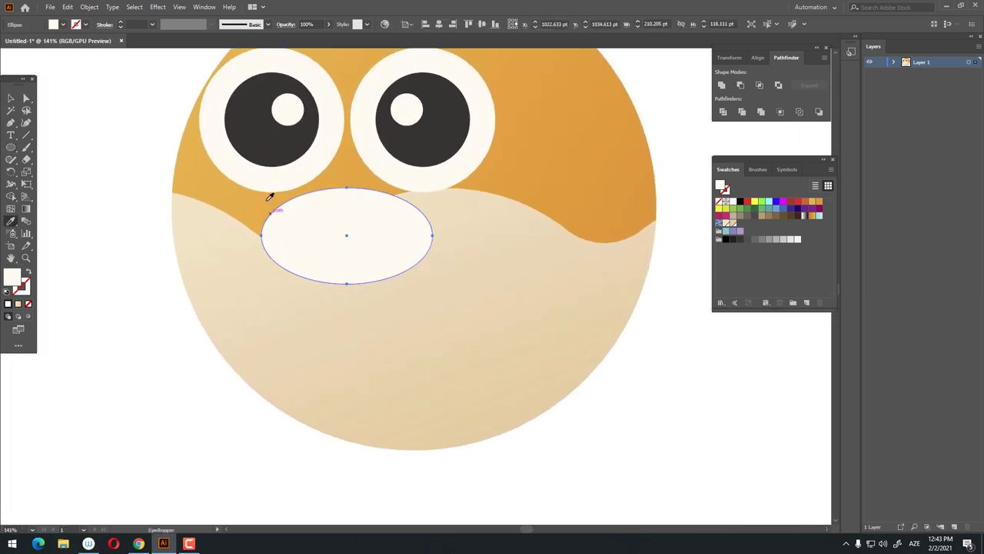
key("z")
mouse_move(251, 193)
left_mouse_down()
mouse_move(220, 224)
mouse_move(257, 231)
left_mouse_up()
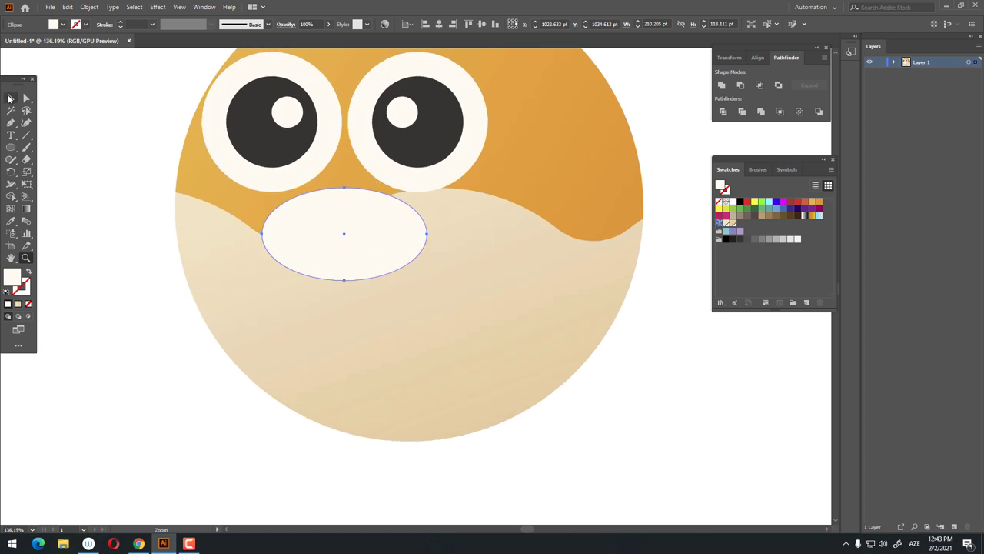
- Paste a copy of the cream oval in front and give it the dark pupil colour
left_click(9, 98)
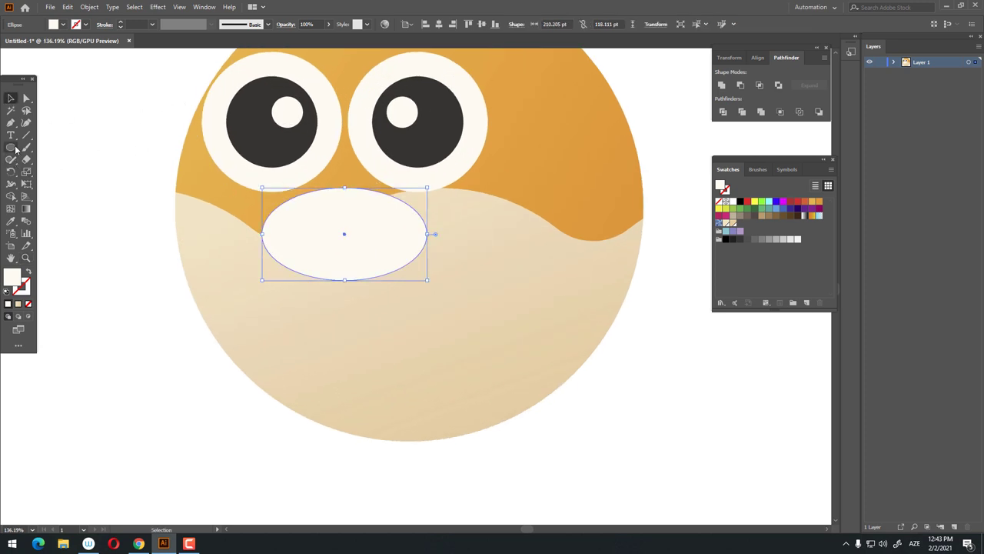
left_click(14, 148)
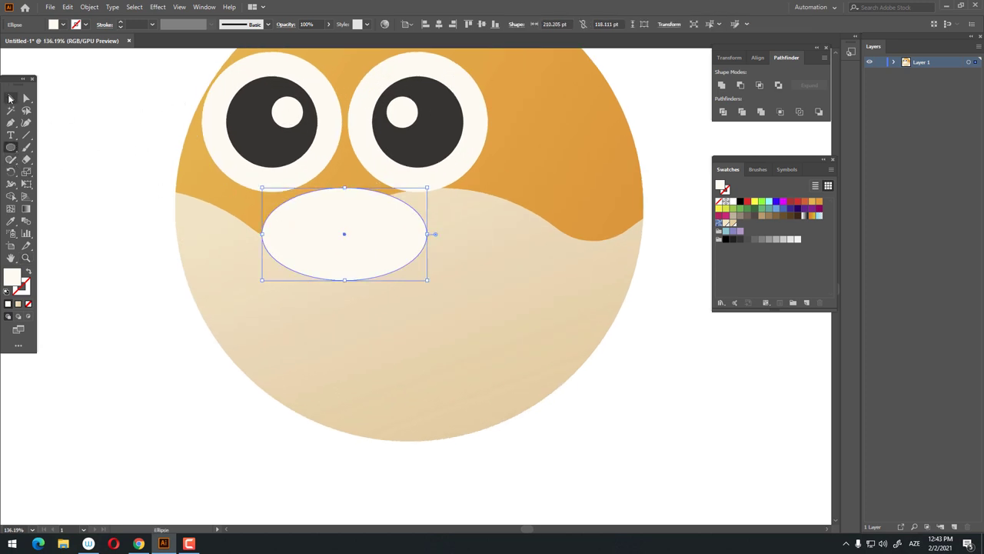
left_click(67, 9)
left_click(84, 57)
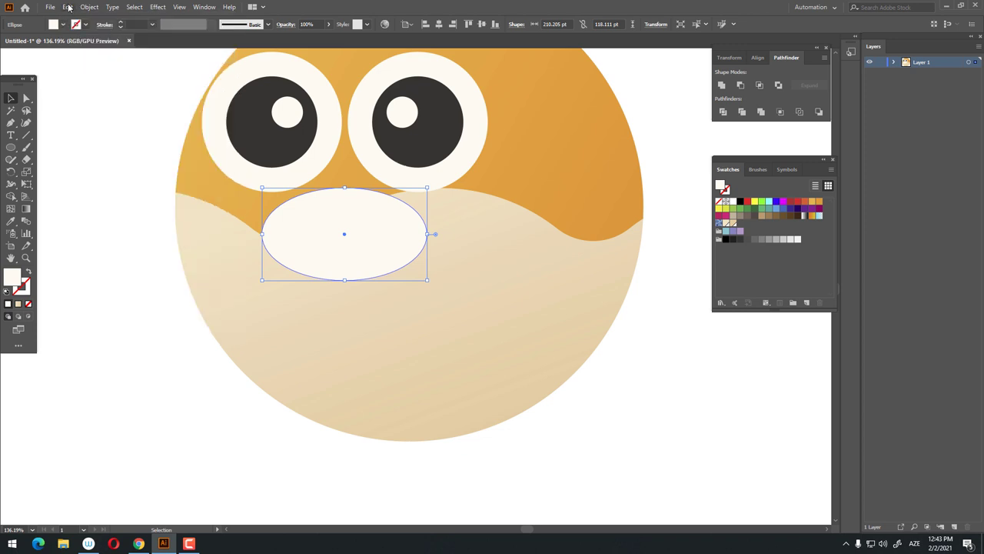
left_click(67, 7)
left_click(121, 79)
left_click(11, 221)
left_click(254, 154)
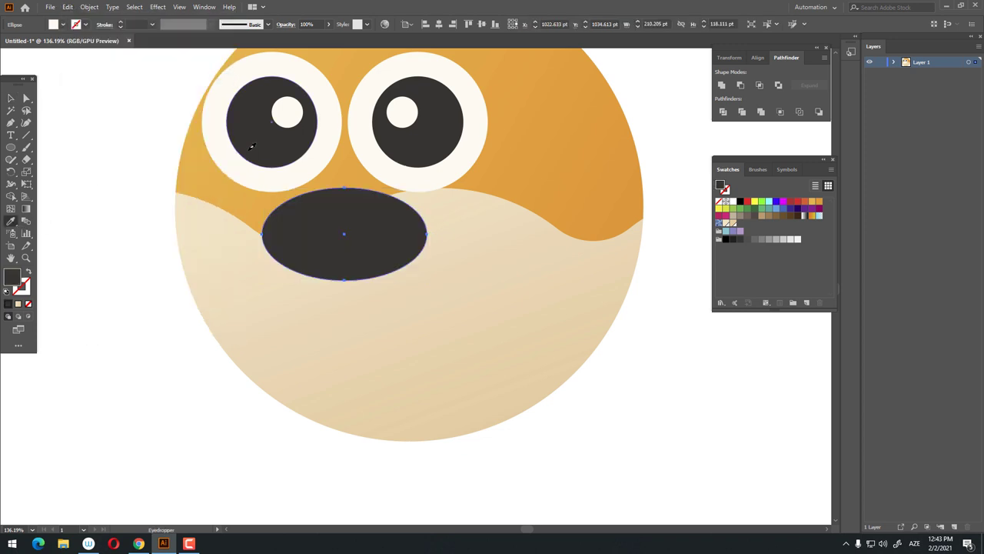
- Shrink and flatten the dark oval so it sits inside the cream oval
left_click(11, 99)
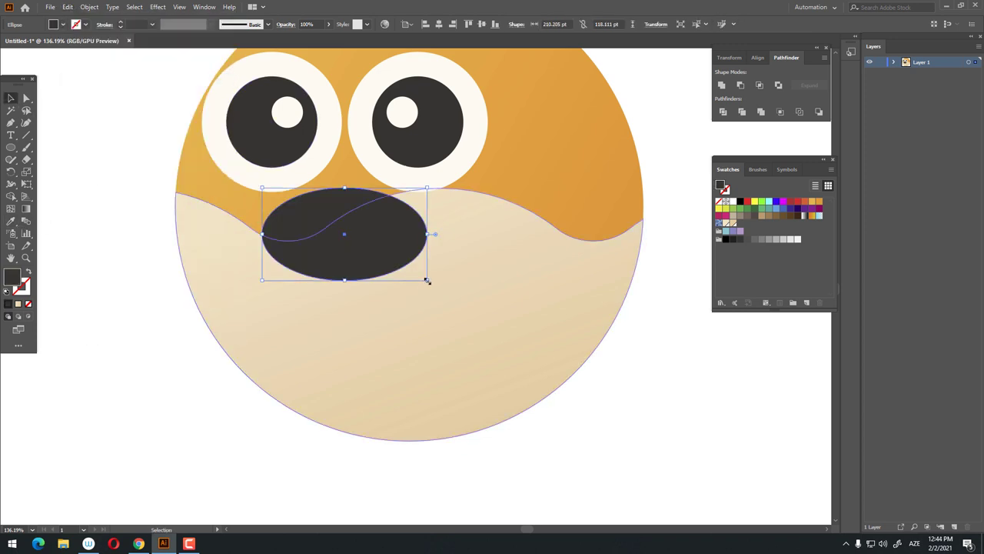
left_click_drag(428, 281, 419, 275)
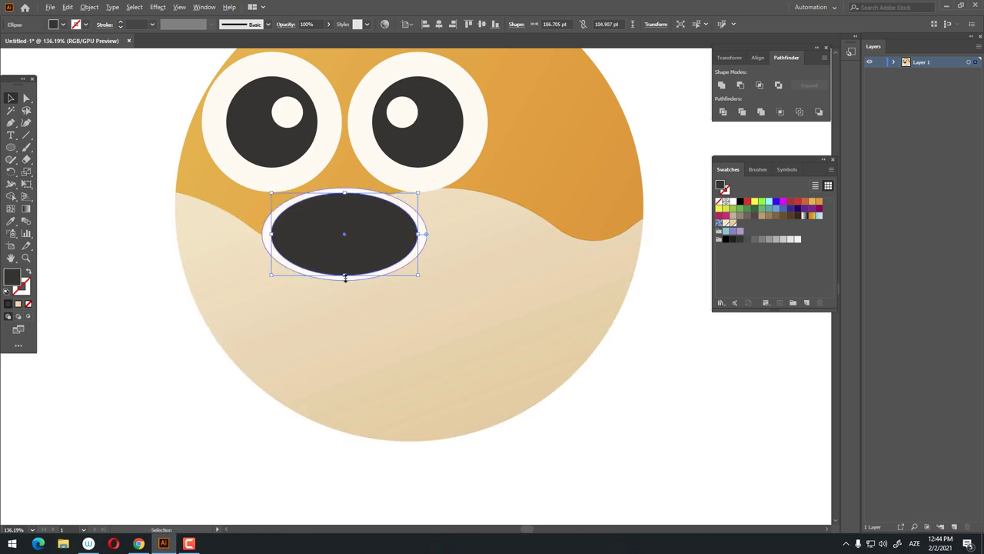
left_click_drag(345, 277, 345, 245)
key("z")
left_click(285, 233, "alt")
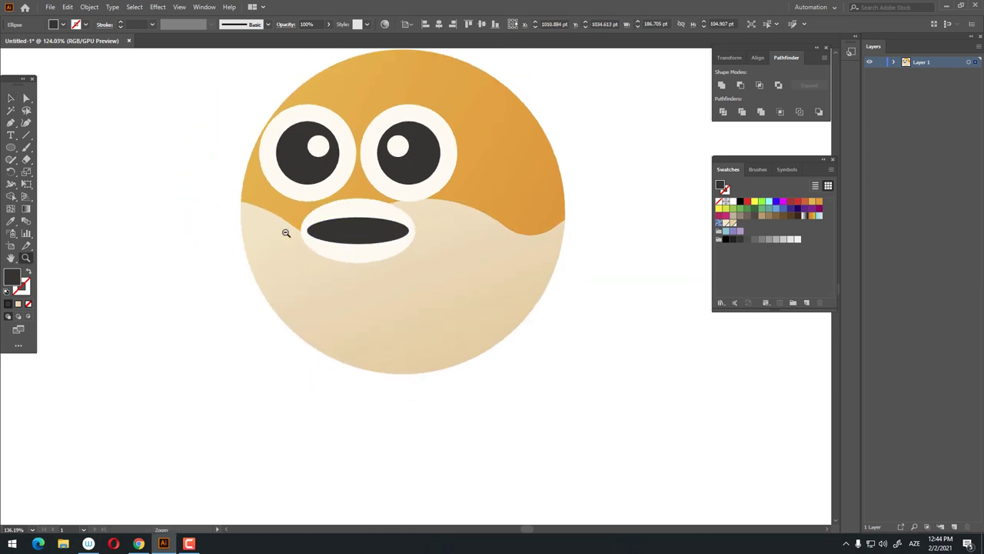
key("v")
left_click(319, 226)
key("ctrl+plus")
left_click(9, 102)
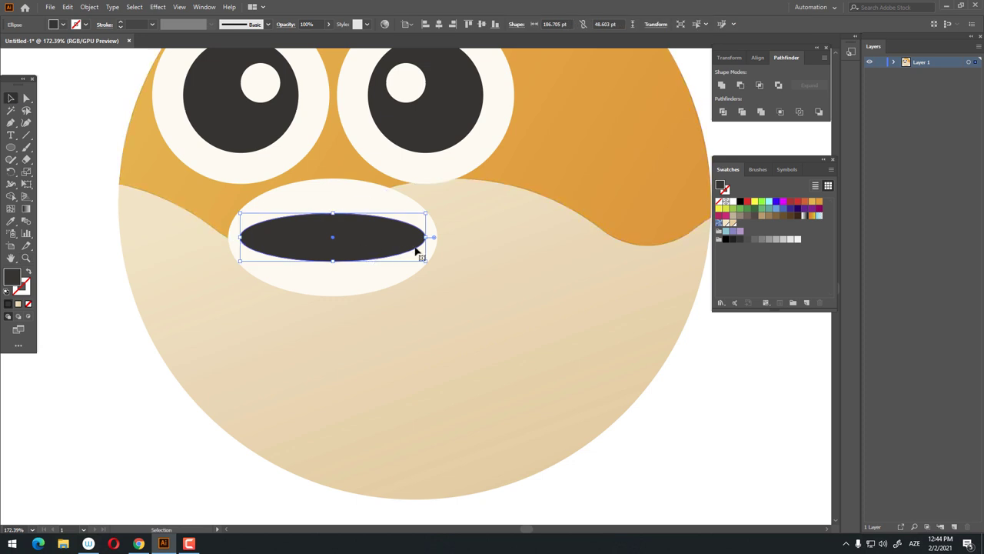
left_click_drag(426, 263, 405, 255)
- Make the cream oval taller, centre both ovals, and position the mouth under the eyes
key("z")
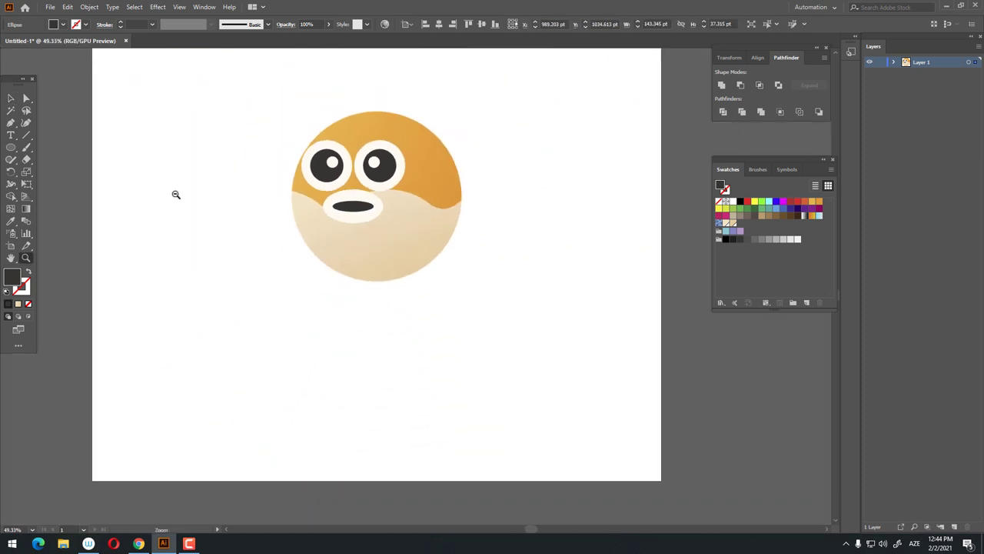
left_click_drag(366, 199, 318, 211)
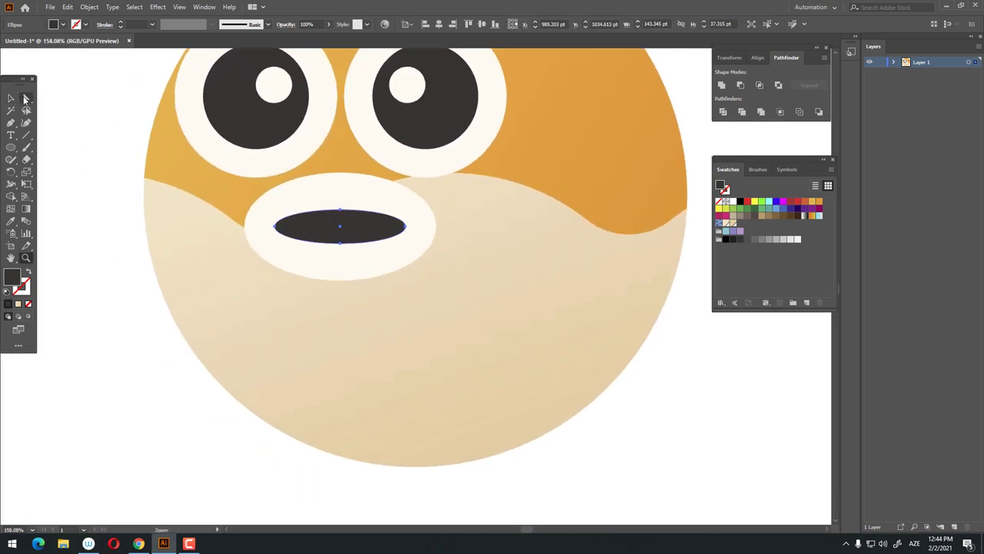
left_click(11, 99)
left_click(338, 264)
left_click_drag(343, 283, 345, 285)
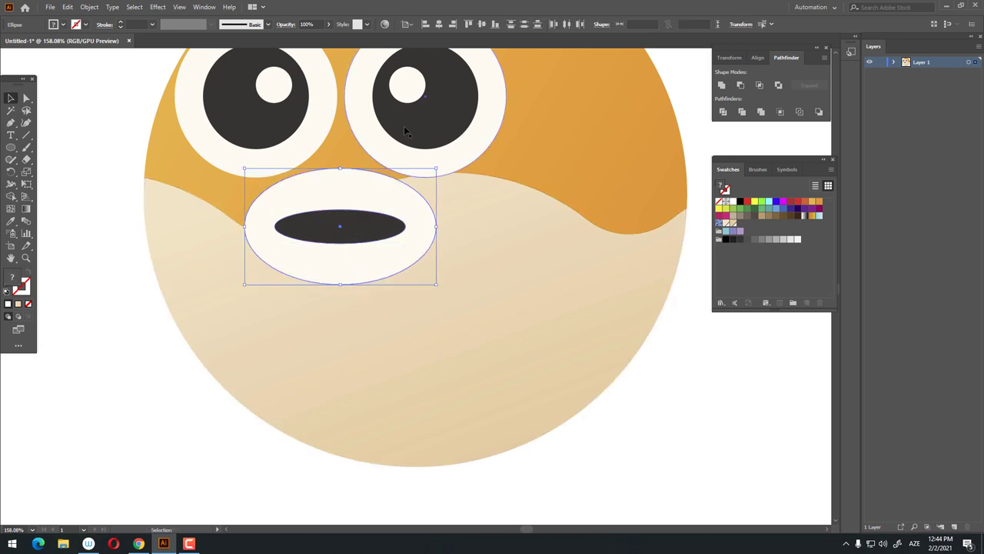
left_click(439, 24)
left_click_drag(452, 223, 386, 229)
key("Left")
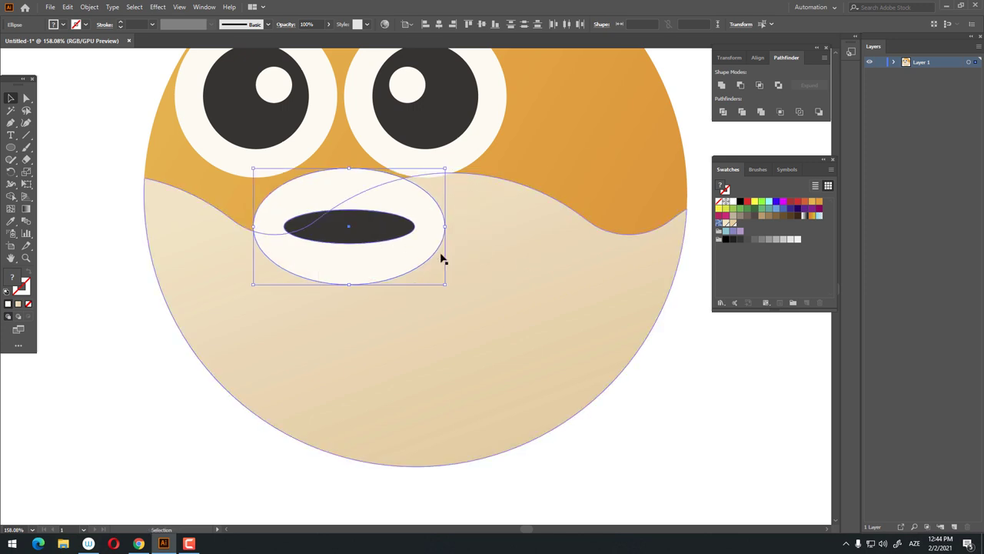
key("Left")
key("Left")
key("Left")
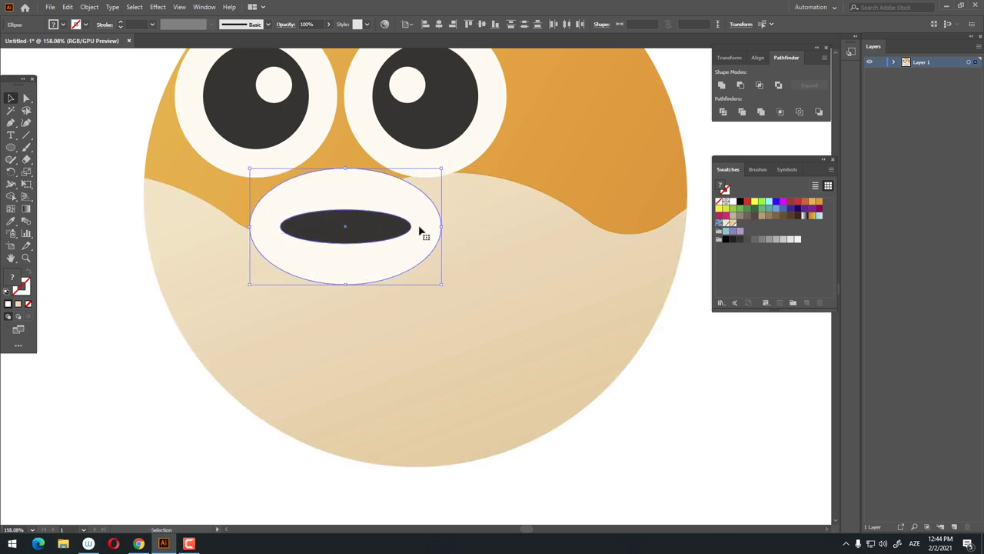
- Group the two mouth ovals and scale the group slightly smaller
key("z")
left_click_drag(438, 223, 376, 253)
left_click(10, 101)
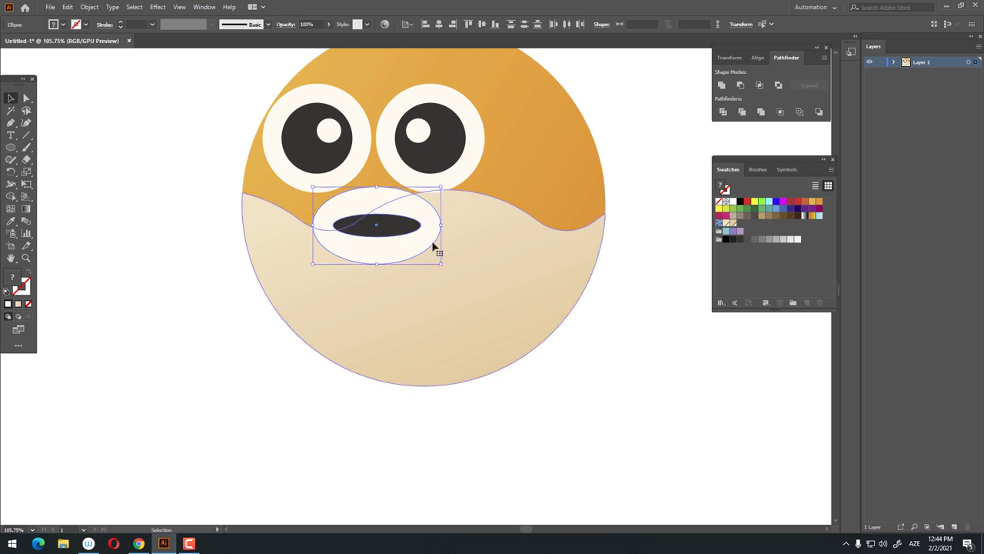
right_click(431, 243)
left_click(461, 300)
left_click_drag(442, 266, 433, 260)
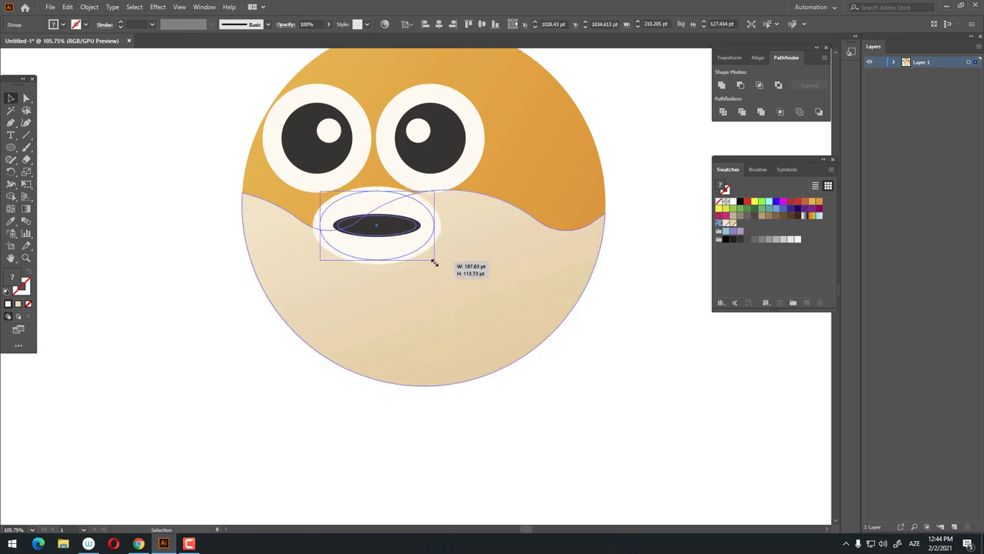
left_click(589, 364)
key("z")
left_click(448, 328, "alt")
- Draw a small circle beside the mouth and fill it salmon pink (E58873)
mouse_move(546, 318)
left_mouse_down()
mouse_move(379, 255)
mouse_move(419, 256)
left_mouse_up()
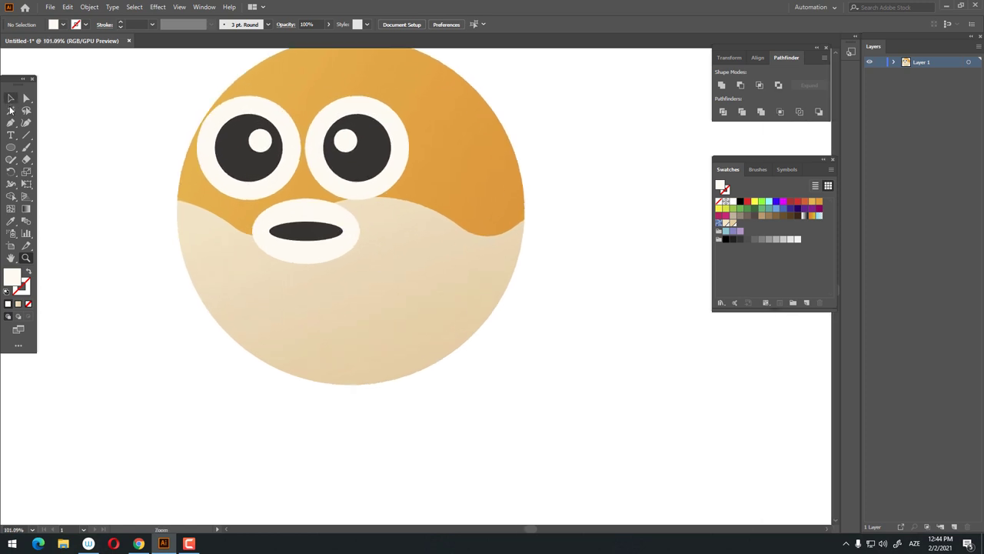
mouse_move(361, 205)
left_mouse_down()
mouse_move(419, 233)
mouse_move(424, 247)
left_mouse_up()
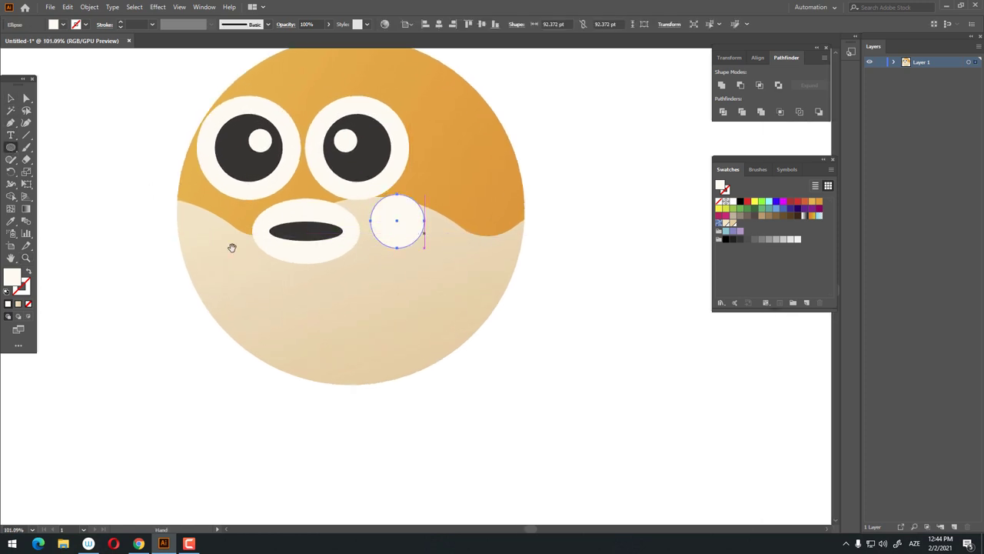
double_click(12, 277)
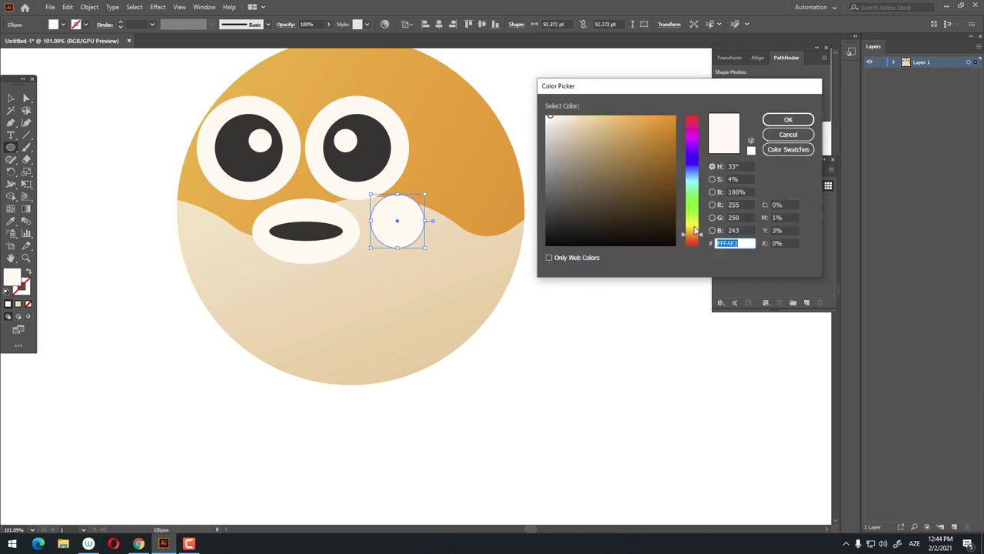
left_click_drag(695, 229, 695, 244)
left_click_drag(617, 152, 610, 128)
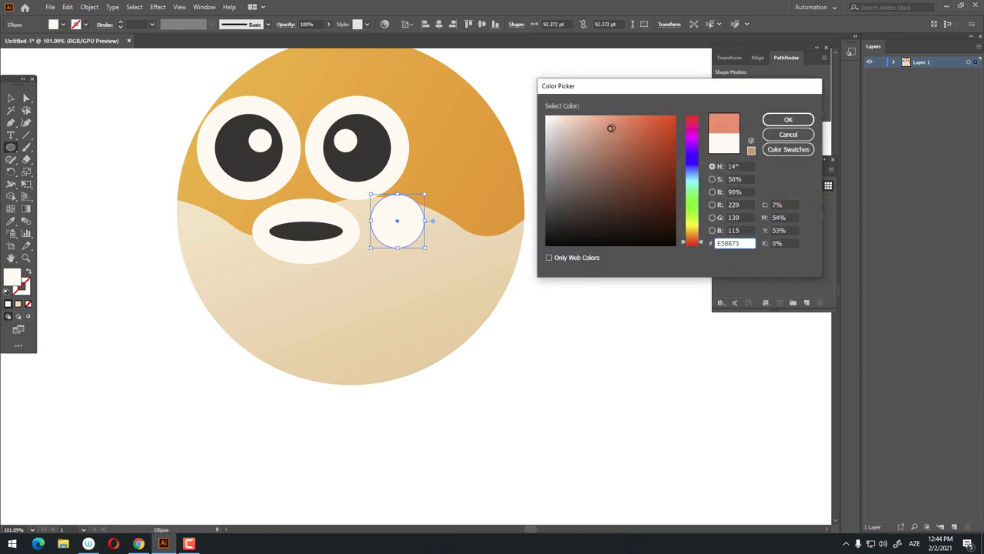
left_click(786, 120)
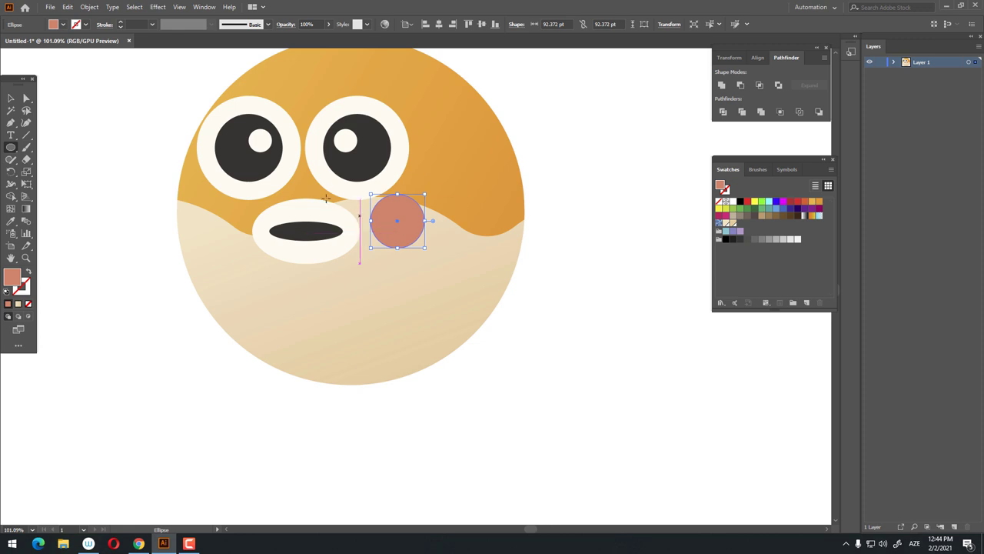
- Place the pink circle on the right cheek and paste a copy onto the left cheek
scroll(326, 198, "up", 1)
key("v")
left_click_drag(395, 233, 396, 233)
left_click(69, 8)
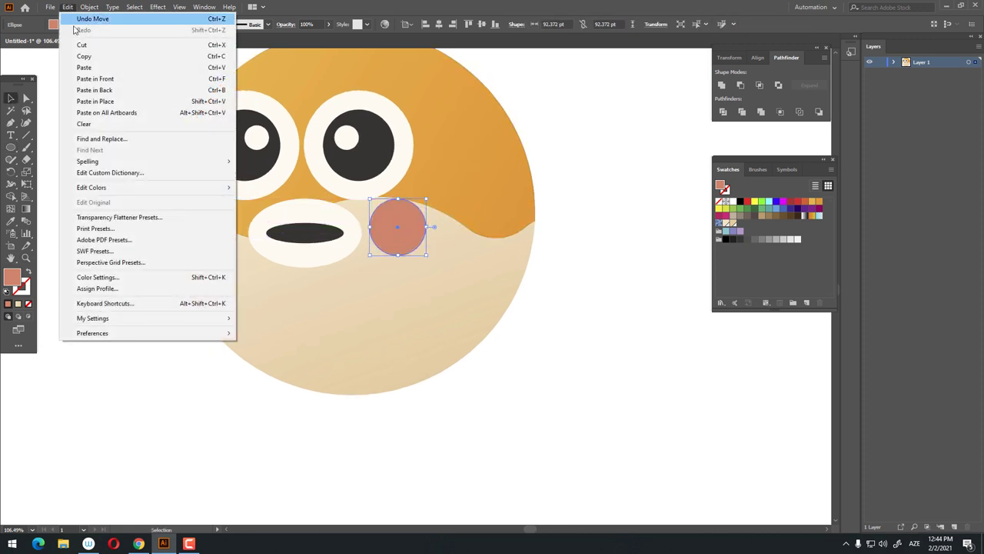
left_click(84, 56)
left_click(74, 10)
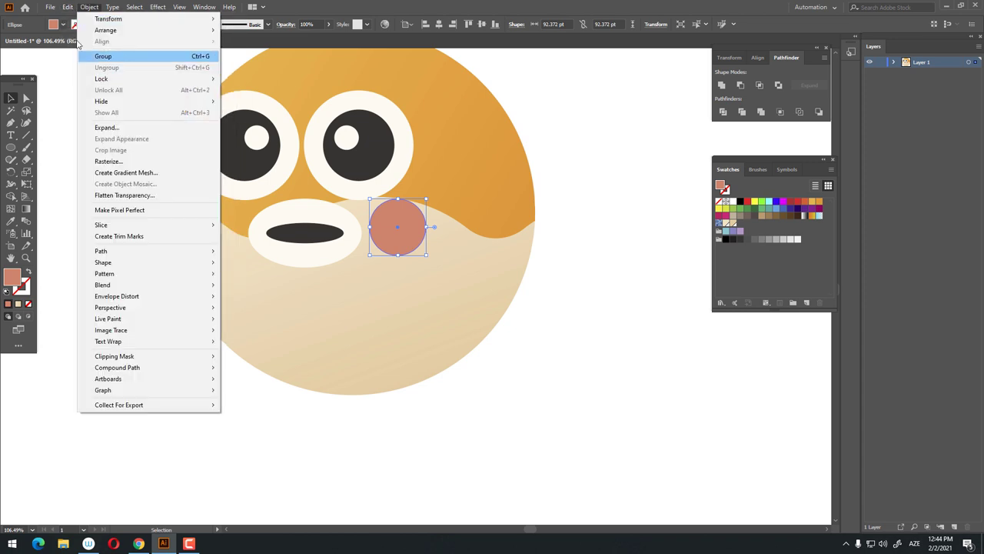
left_click(94, 78)
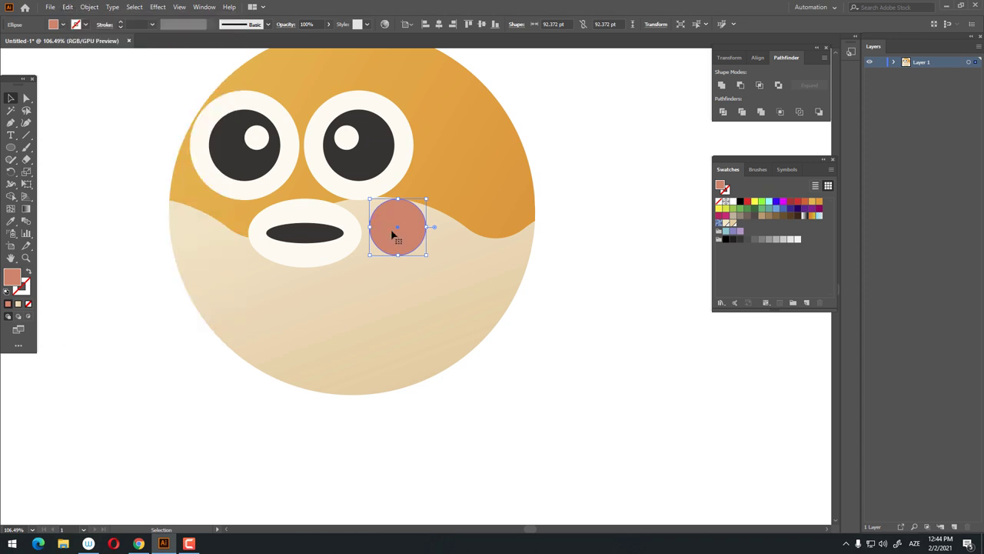
left_click_drag(393, 234, 209, 231)
key("ctrl+shift+a")
key("ctrl+0")
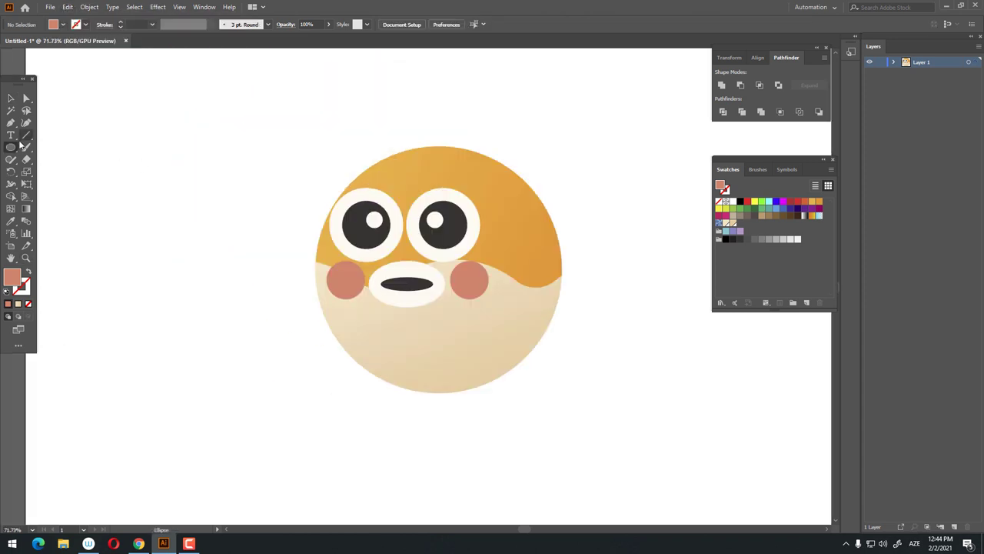
- Draw an orange square left of the fish with a yellow-orange circle overlapping its corner
mouse_move(21, 144)
left_mouse_down()
mouse_move(62, 145)
mouse_move(243, 266)
left_mouse_up()
left_click(819, 202)
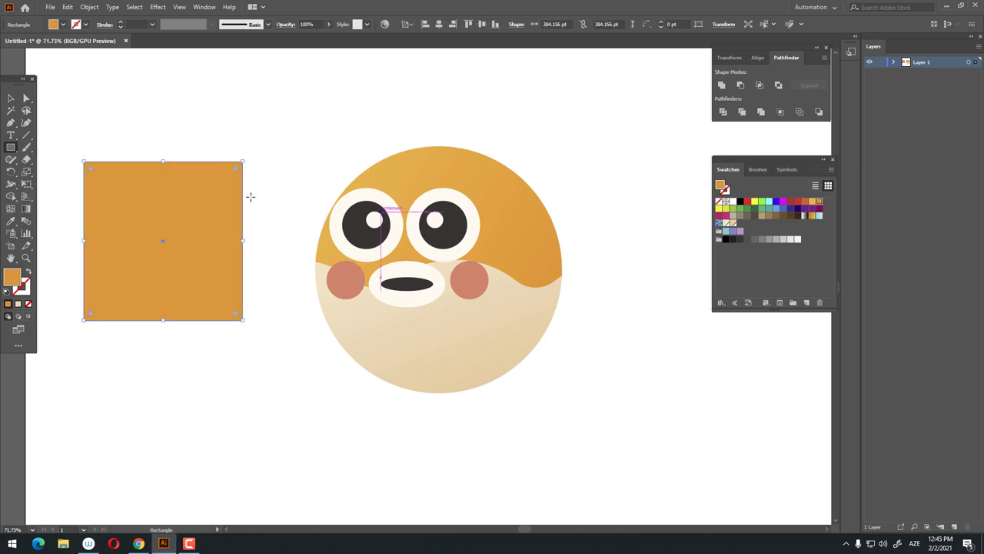
left_click_drag(12, 150, 58, 170)
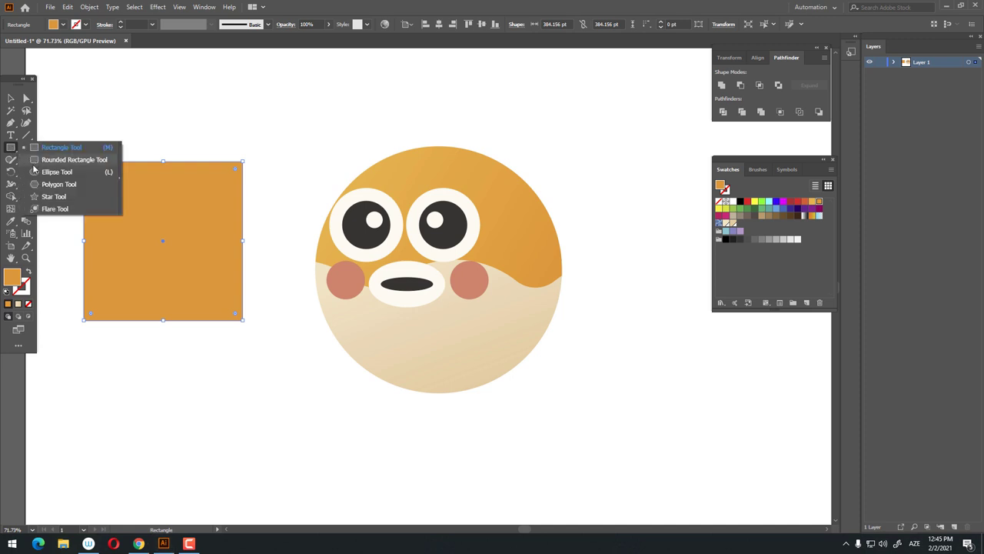
mouse_move(215, 206)
left_mouse_down()
mouse_move(278, 227)
mouse_move(293, 217)
left_mouse_up()
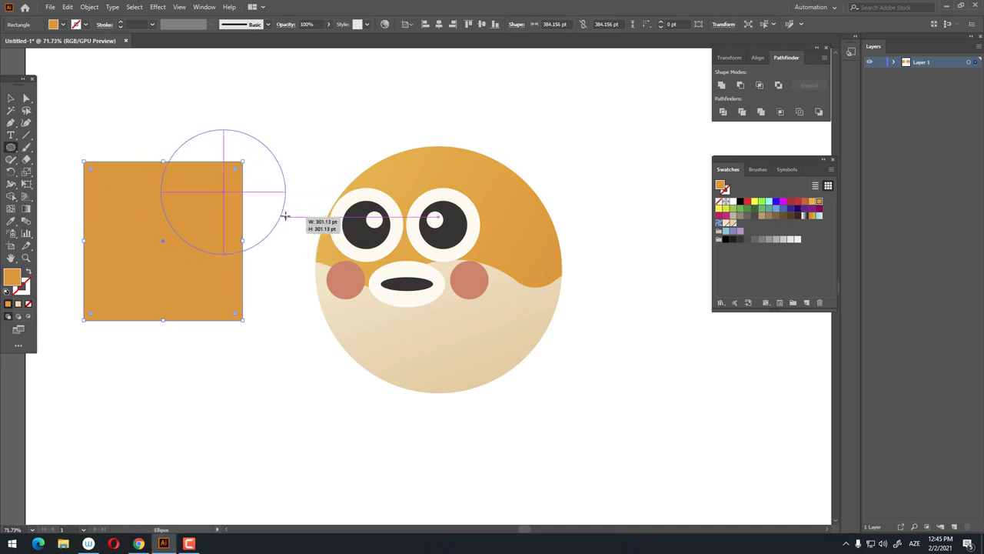
left_click_drag(293, 216, 284, 216)
left_click(11, 99)
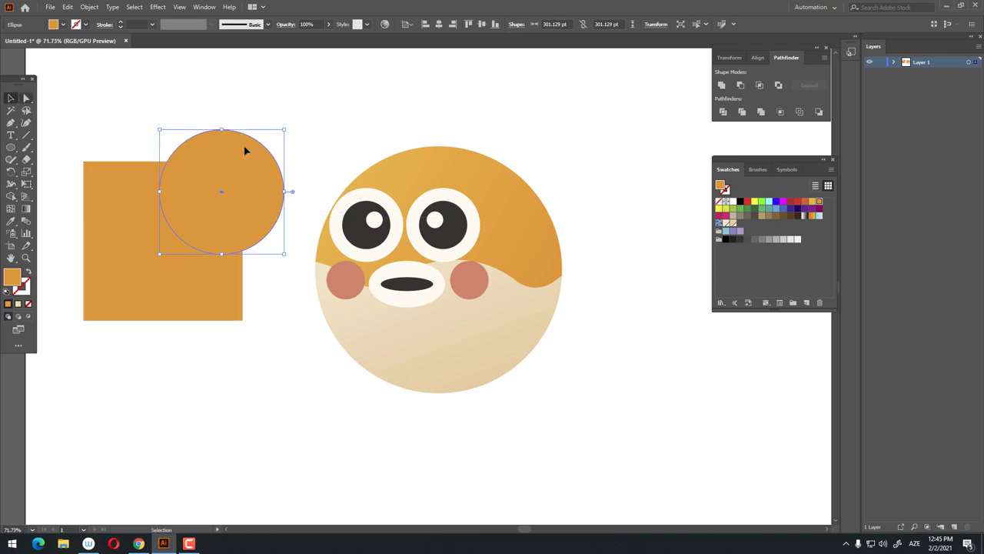
left_click(813, 201)
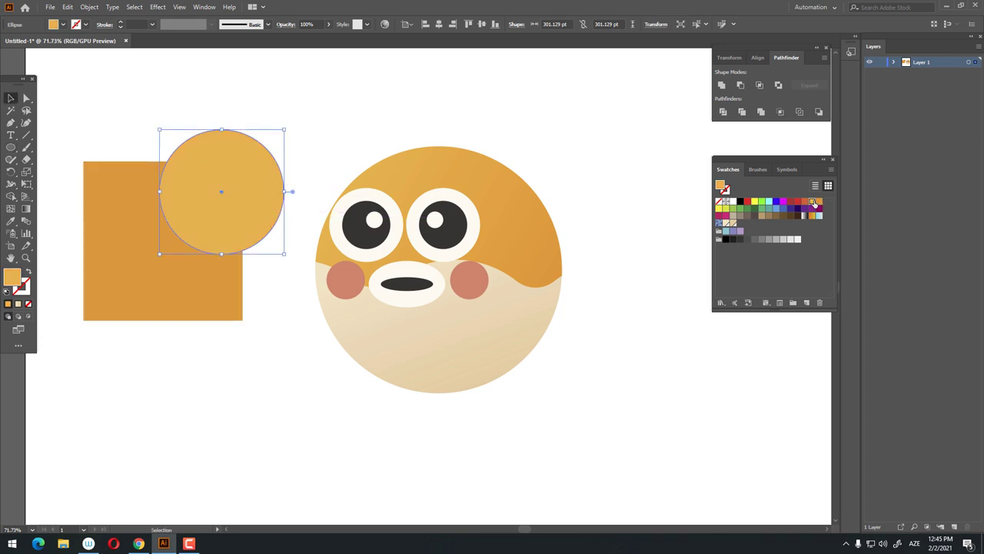
- Paste a copy of the circle, move it left over the square, and recolour it red-orange
left_click(68, 7)
left_click(68, 7)
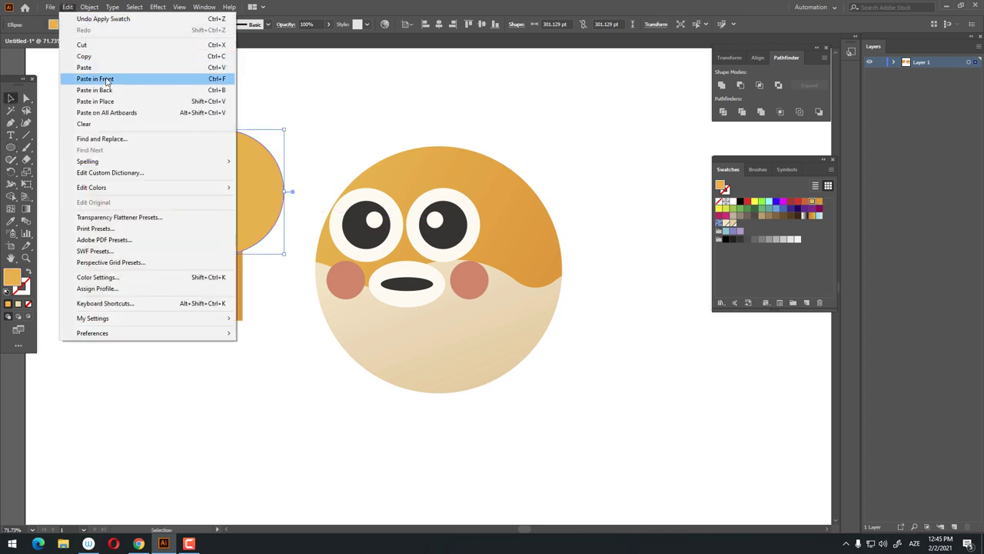
left_click(107, 79)
left_click_drag(264, 205, 145, 208)
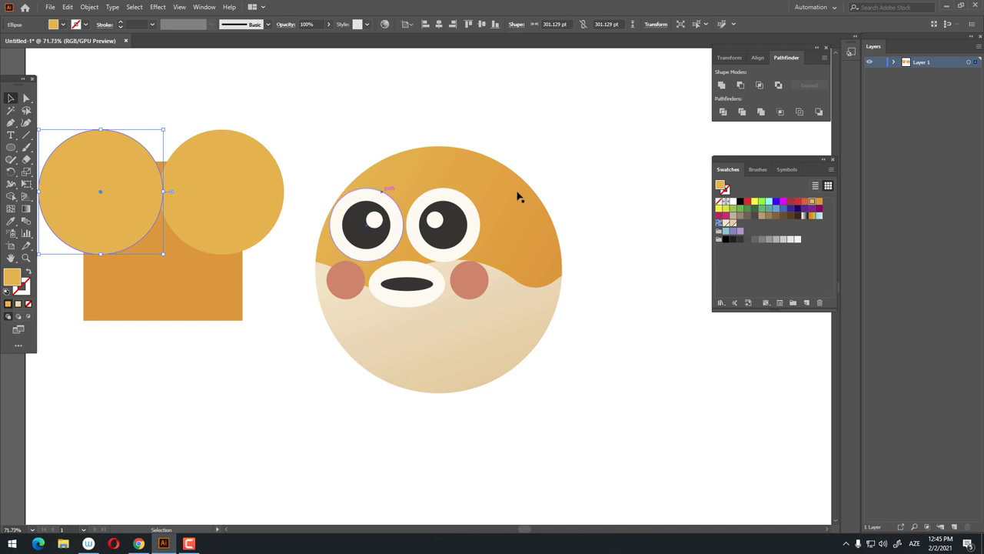
left_click(805, 203)
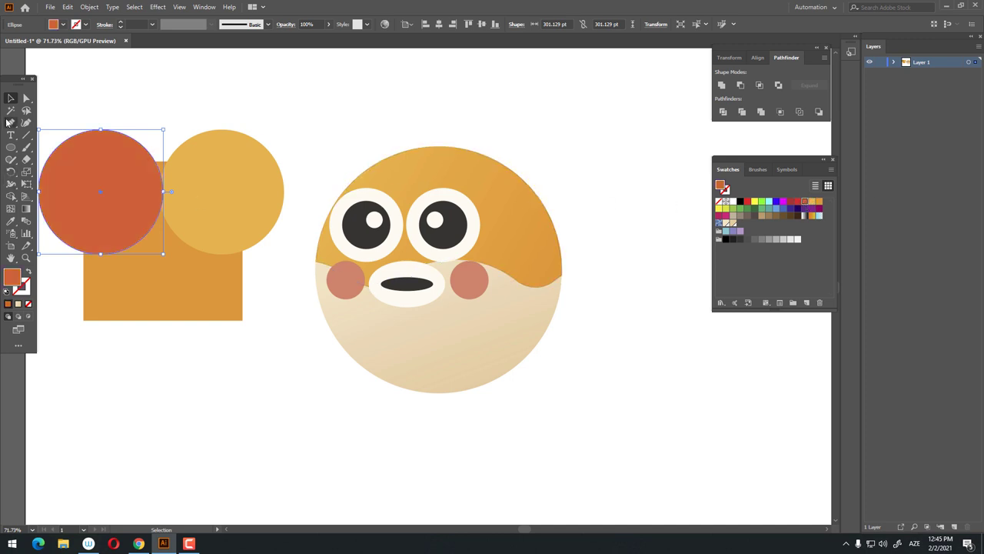
- Draw a red rectangle below the two overlapping circles
left_click_drag(7, 148, 53, 146)
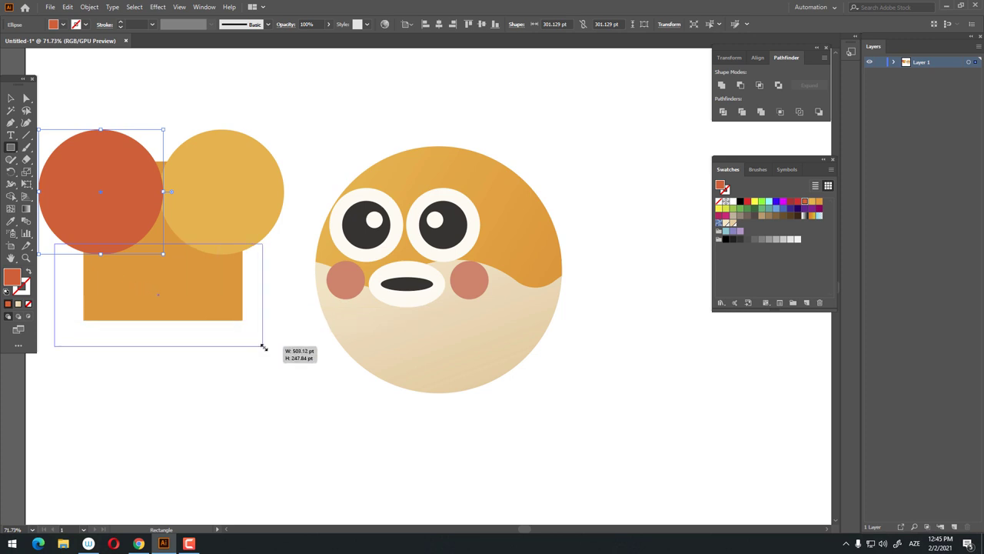
left_click_drag(69, 247, 263, 346)
left_click(798, 203)
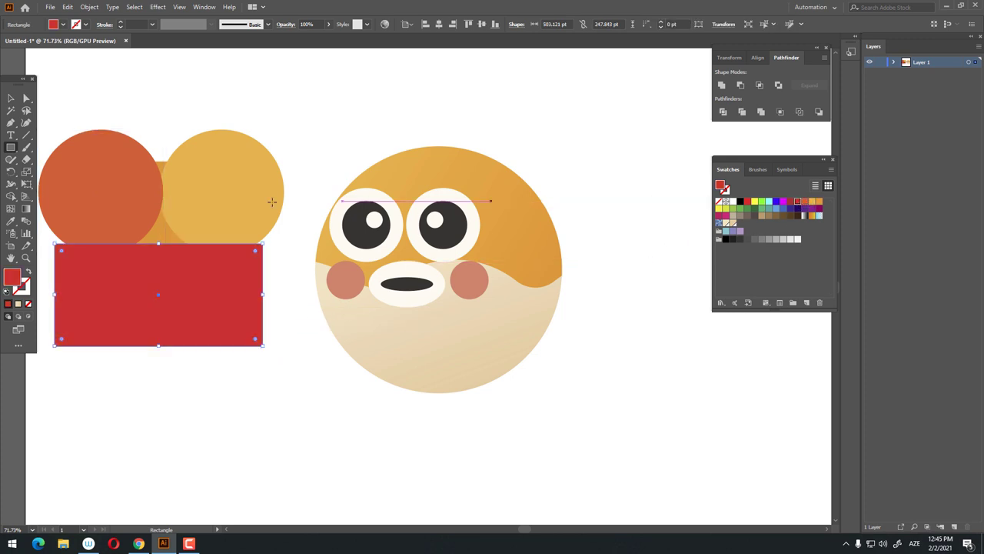
left_click(11, 97)
key("ctrl+shift+a")
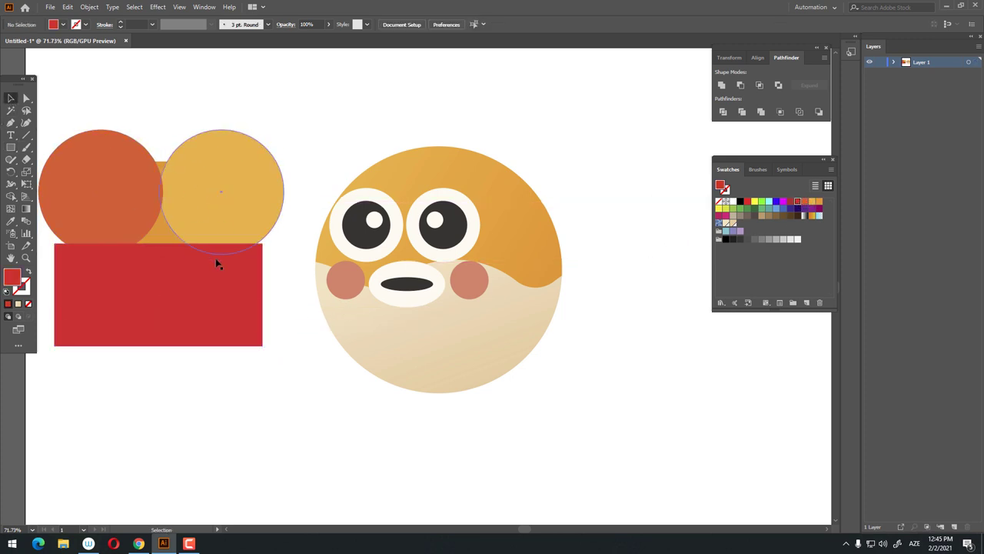
mouse_move(200, 261)
left_mouse_down()
mouse_move(227, 263)
mouse_move(193, 245)
left_mouse_up()
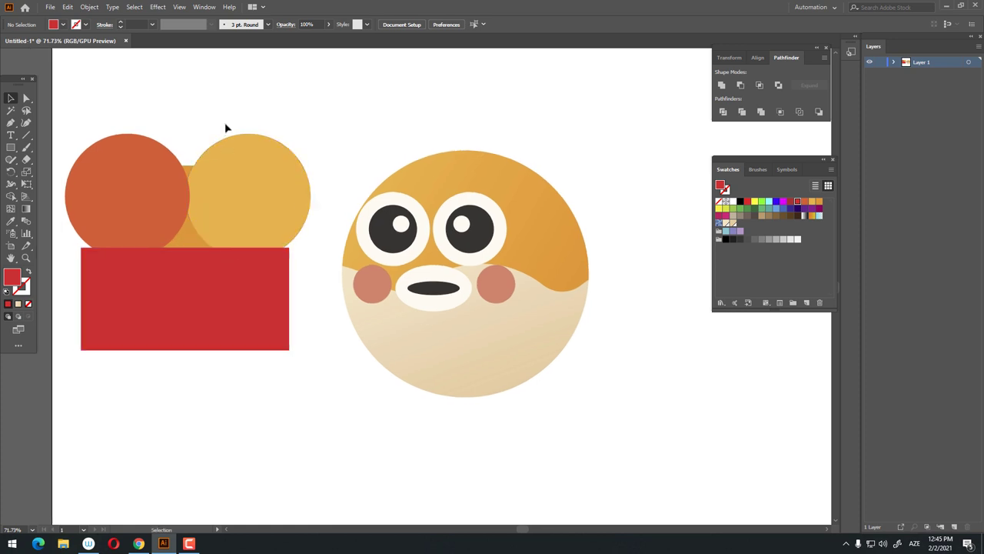
- Divide the shapes with Pathfinder, ungroup, and delete every piece except the small triangle
left_click_drag(130, 272, 128, 292)
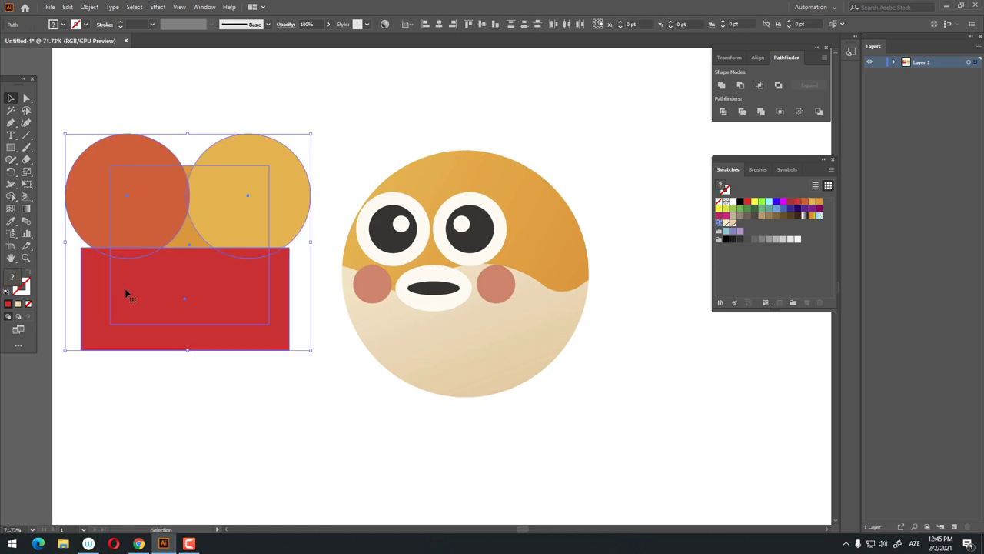
left_click(723, 112)
right_click(243, 189)
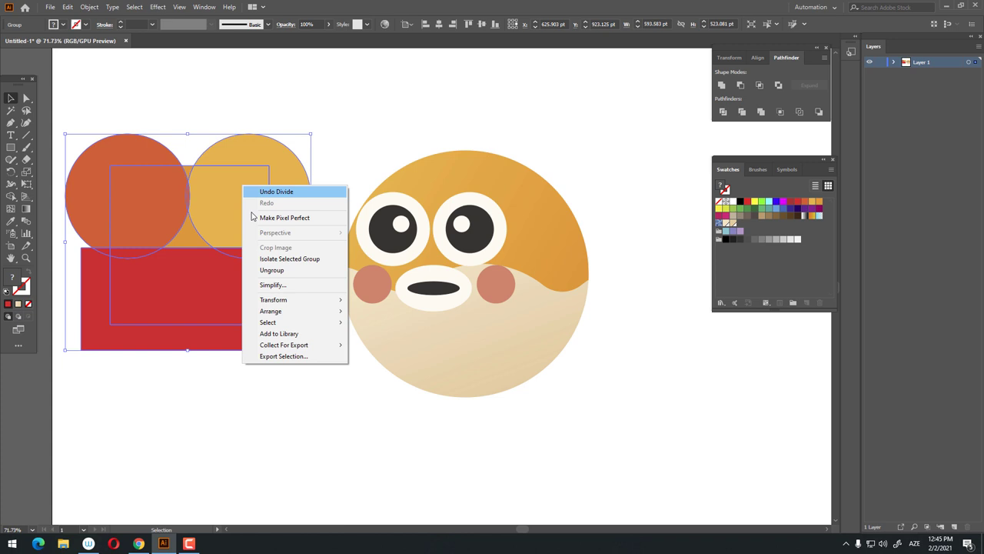
left_click(269, 269)
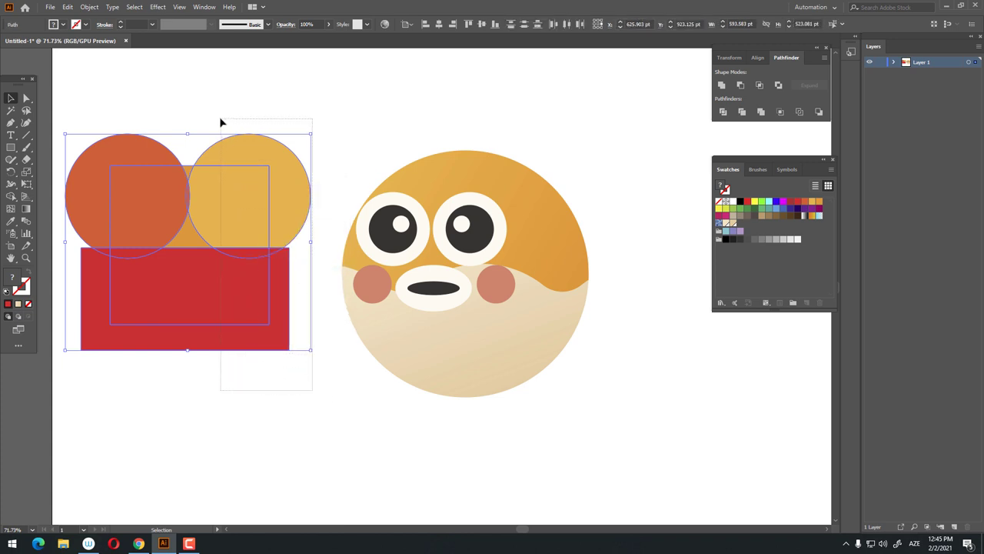
key("Delete")
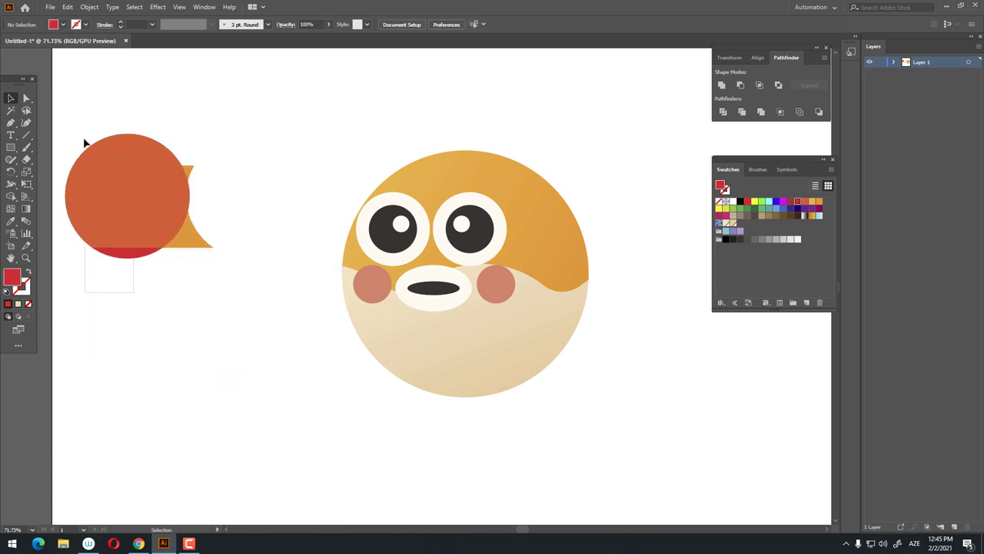
left_click_drag(134, 292, 85, 142)
key("Delete")
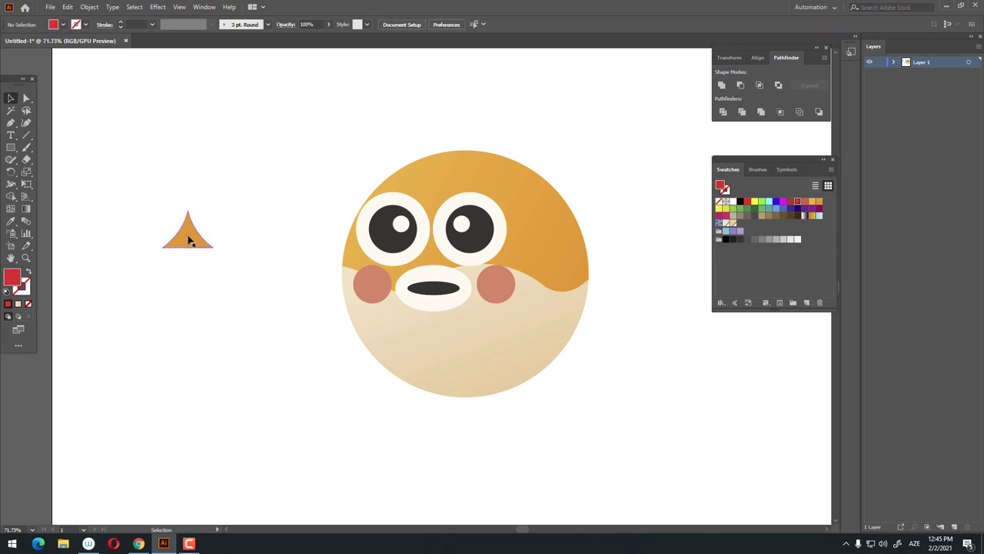
- Drag the triangle's top anchor upward to make the spike taller
left_click(190, 241)
left_click(25, 98)
left_click_drag(190, 211, 191, 195)
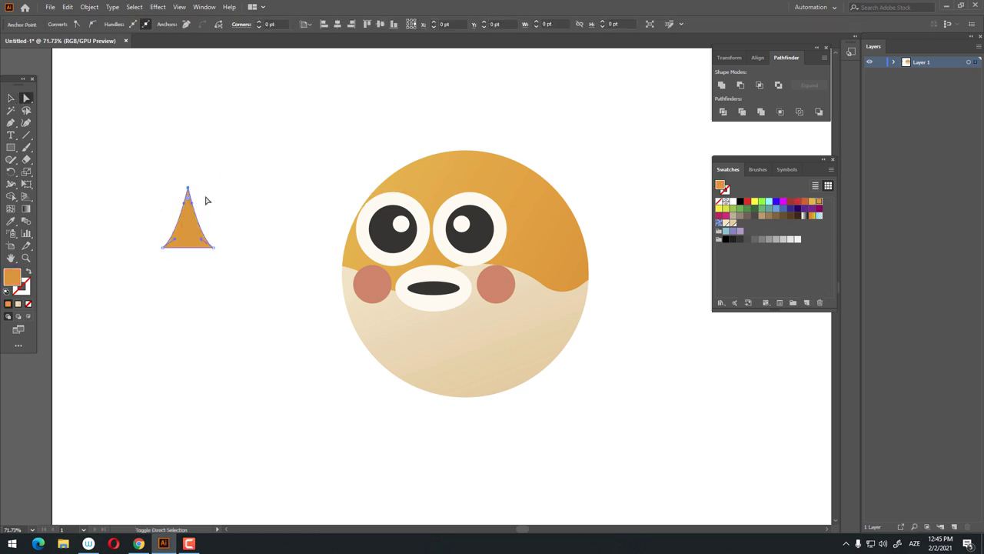
left_click(269, 215)
- Move the spike onto the top of the fish's head and narrow it
key("z")
left_click_drag(269, 215, 224, 235)
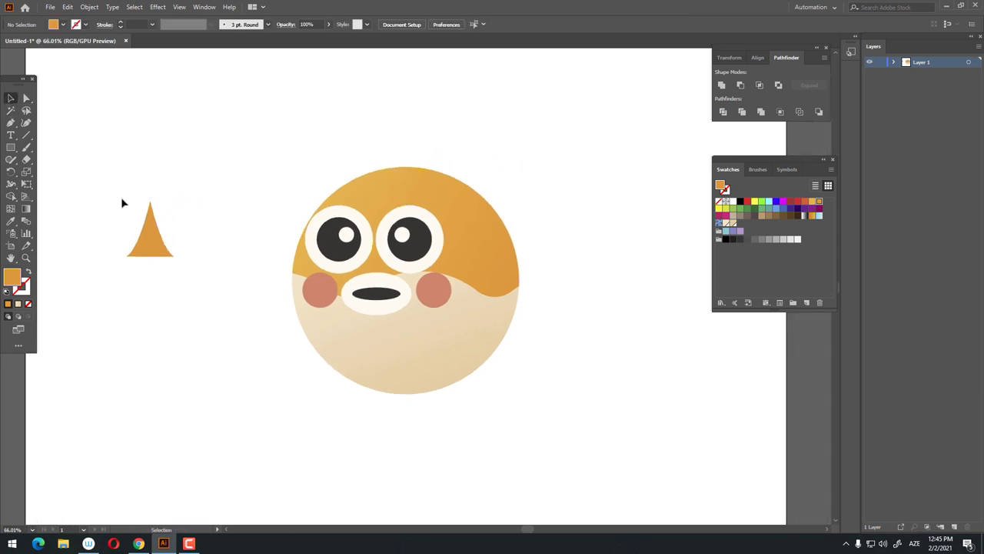
left_click_drag(163, 235, 419, 154)
key("z")
left_click_drag(517, 186, 554, 186)
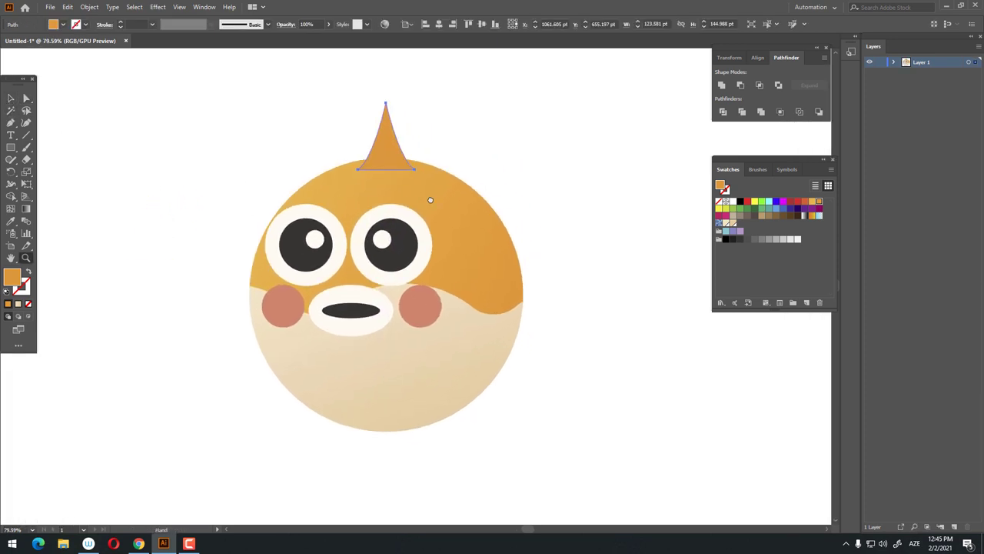
left_click(11, 97)
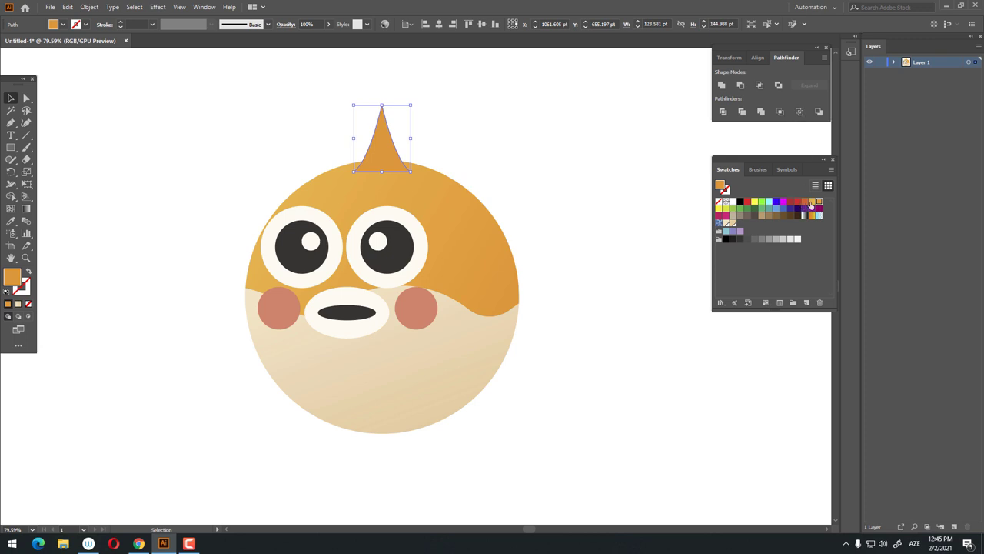
left_click_drag(410, 170, 406, 169)
left_click(455, 148)
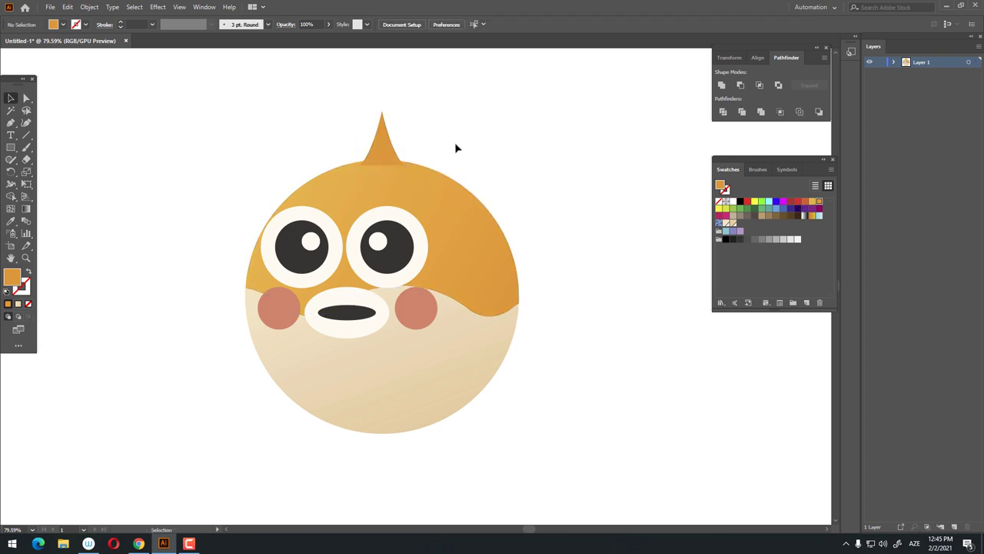
left_click(386, 149)
left_click(588, 342)
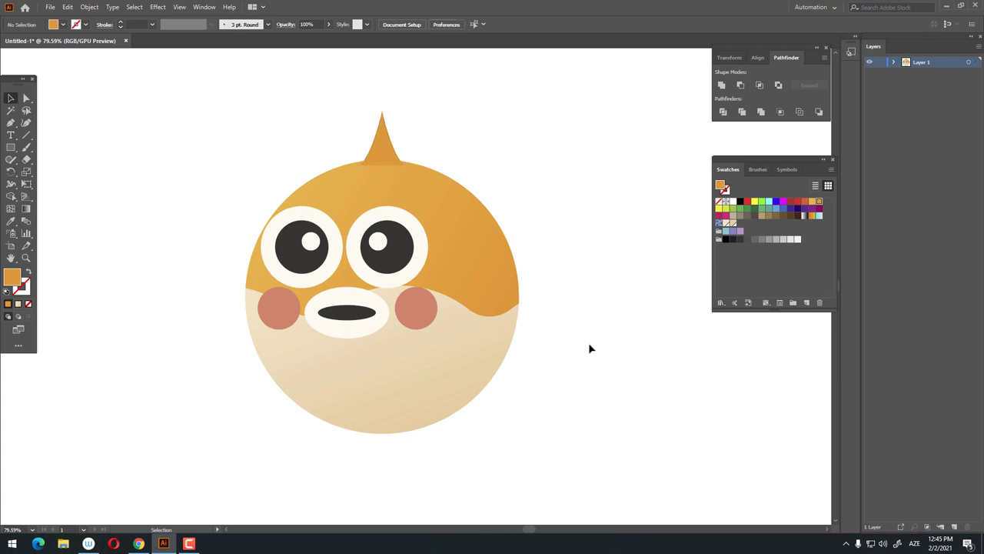
left_click(496, 348)
- Paste a copy of the fish face group in front and fill it grey
left_click(70, 7)
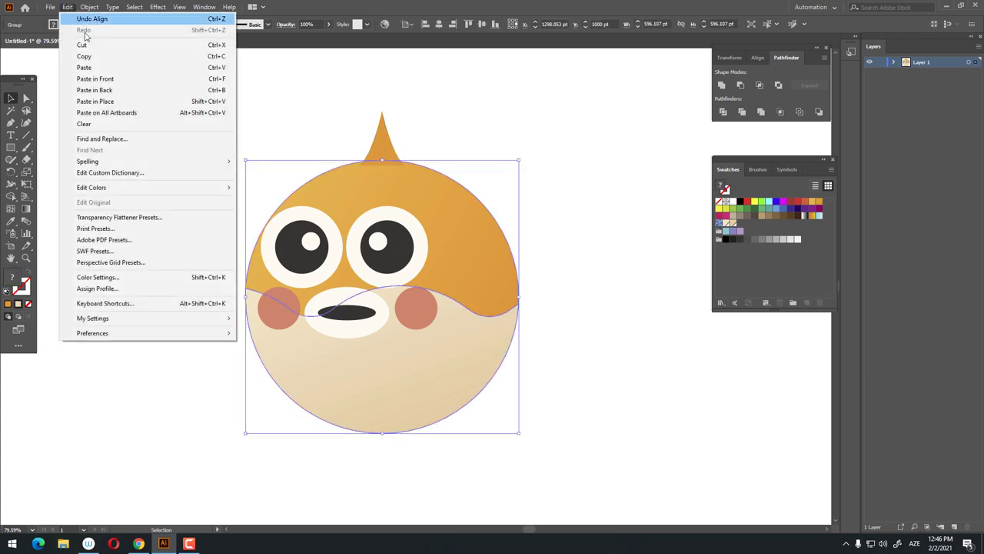
left_click(85, 57)
left_click(68, 7)
left_click(95, 79)
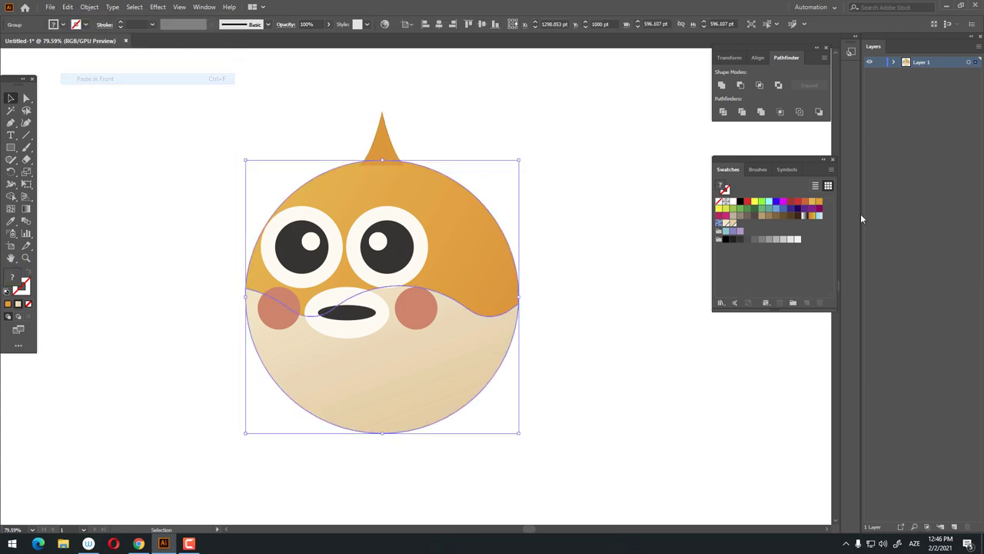
left_click(755, 239)
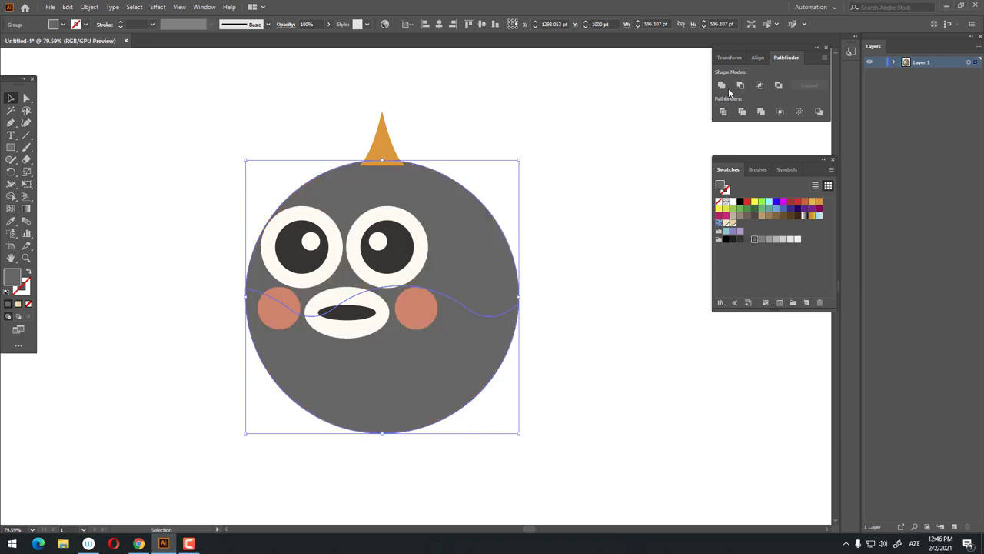
- Group the top spike together with the grey body copy
left_click(391, 163)
key("ctrl+plus")
left_click(472, 187)
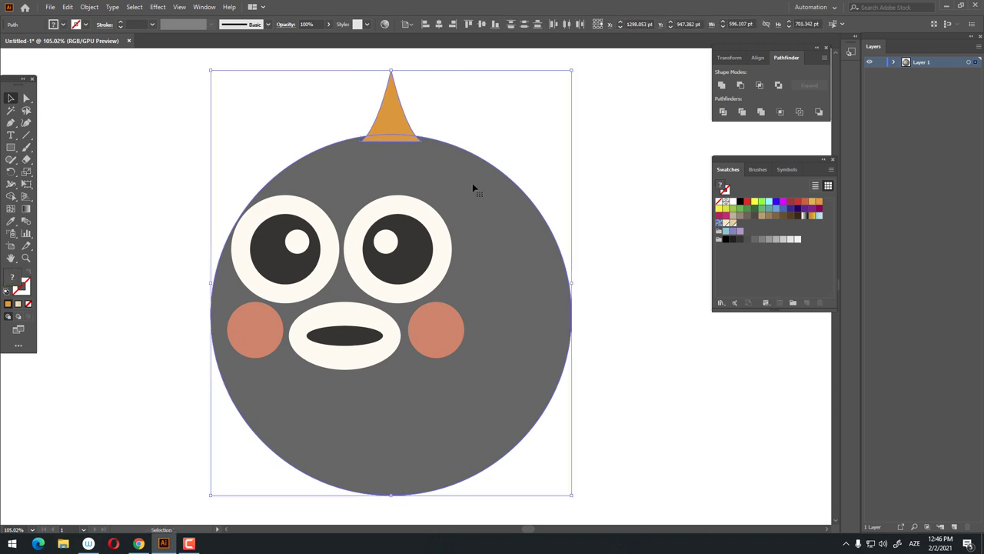
right_click(477, 179)
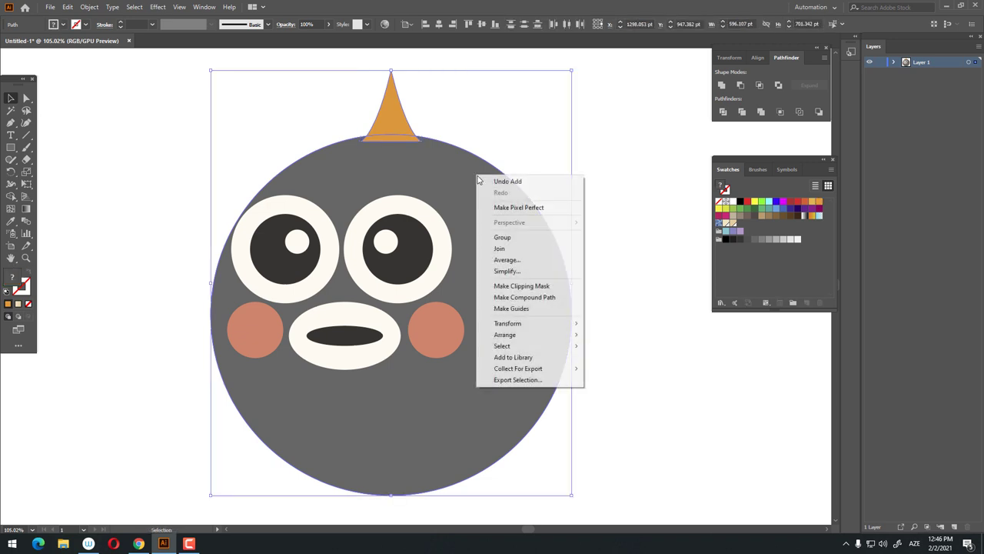
left_click(508, 235)
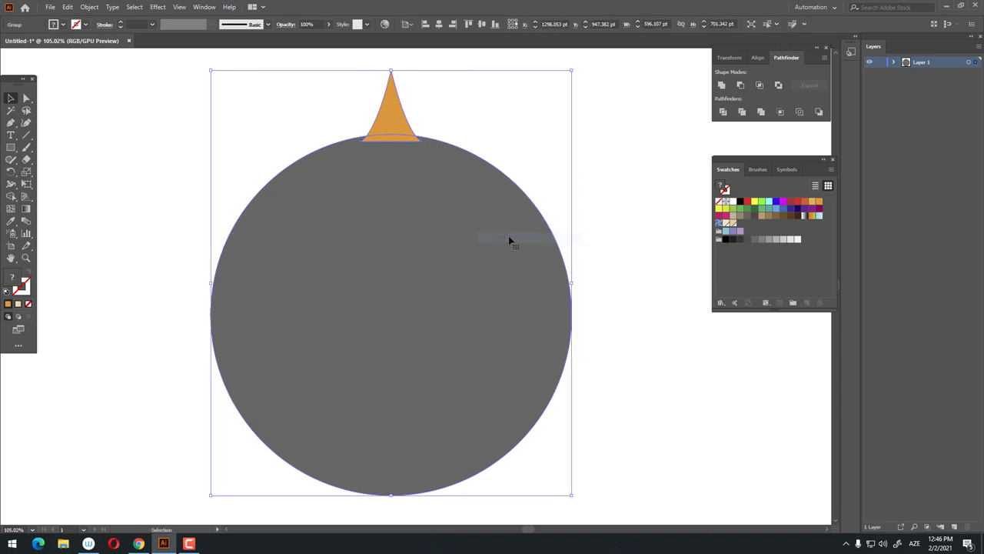
- Inside the group, draw a small light grey circle at the body's centre
right_click(405, 145)
left_click(452, 219)
left_click(393, 177)
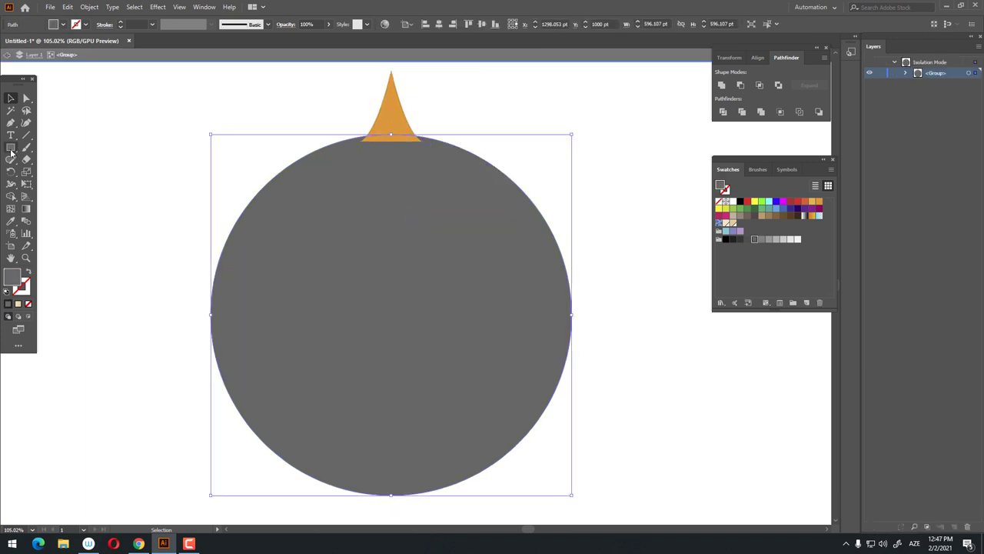
left_click_drag(10, 147, 54, 174)
left_click_drag(413, 320, 415, 323)
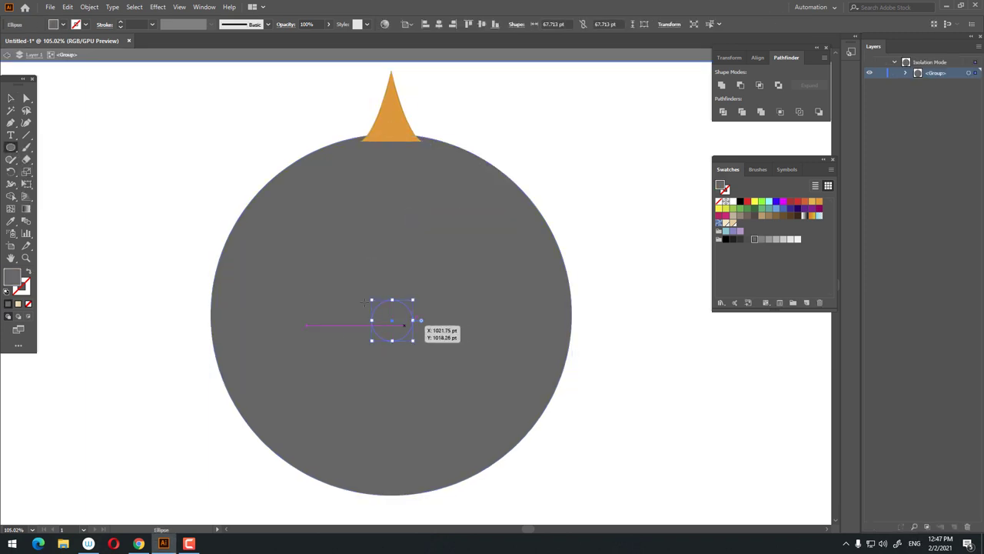
left_click(12, 98)
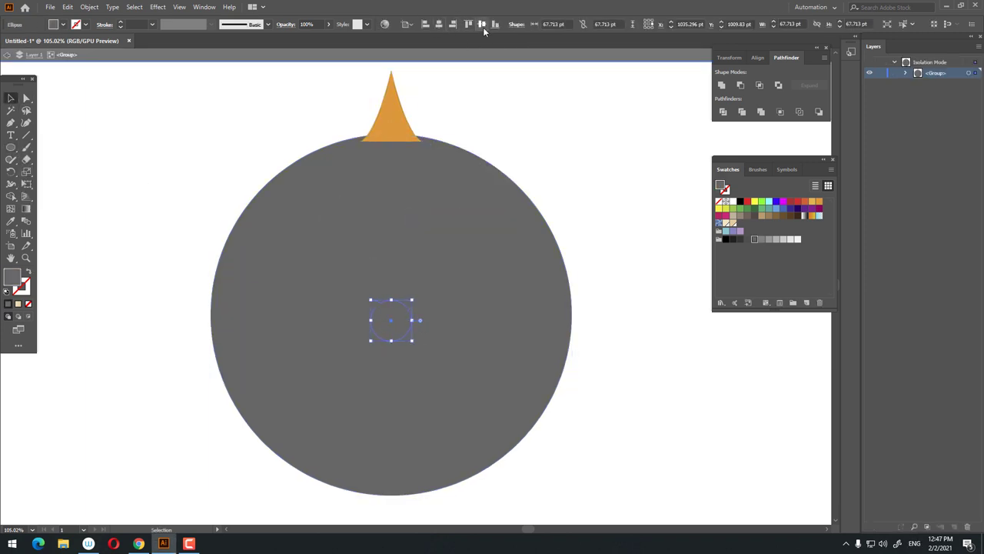
left_click(769, 239)
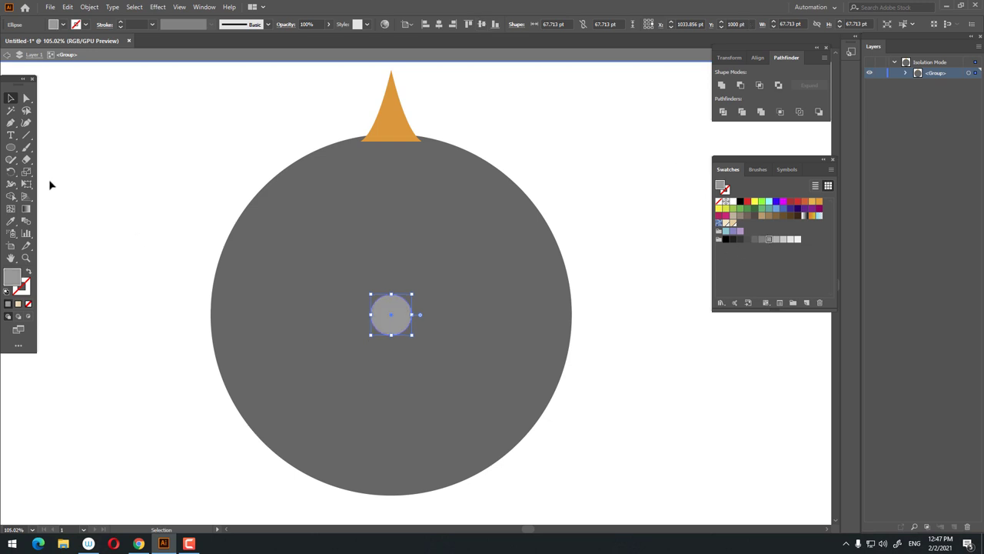
- Rotate copies of the spike by 30° around the small circle's centre, repeating to complete the ring
left_click(387, 123)
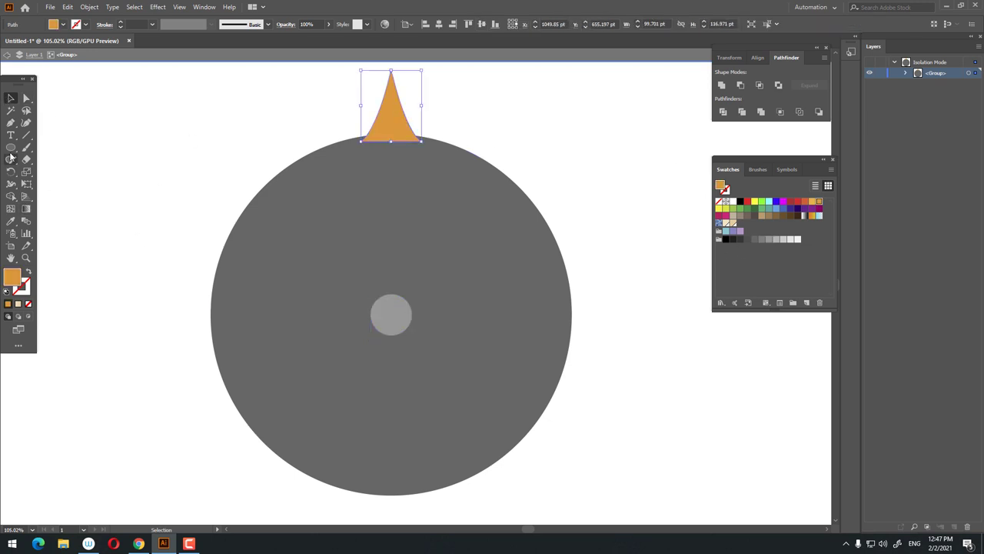
left_click(10, 148)
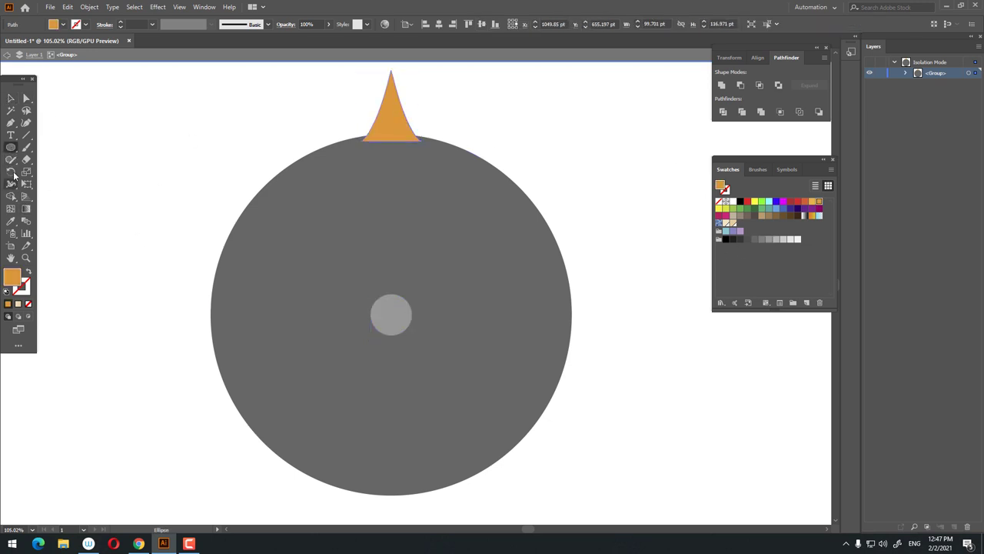
left_click(392, 314, "alt")
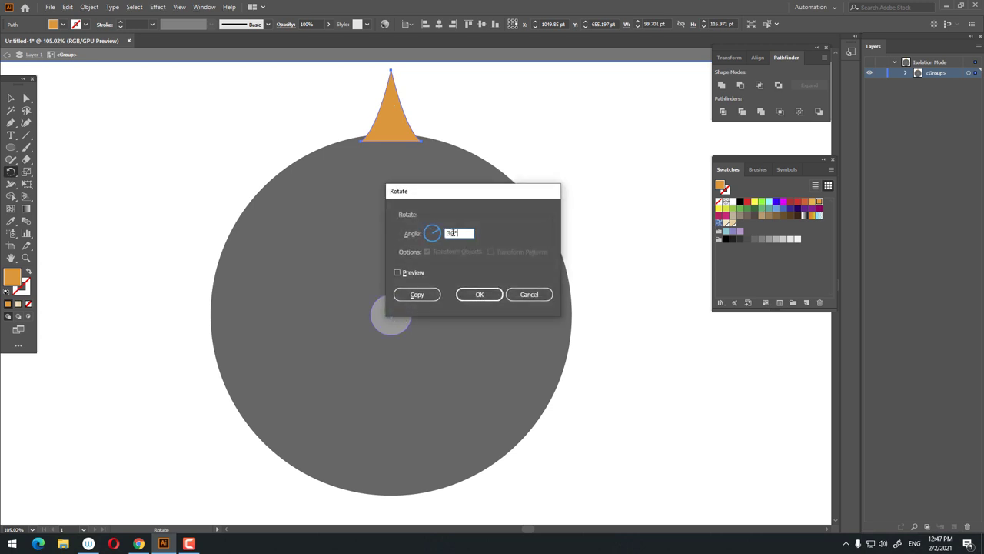
left_click(408, 273)
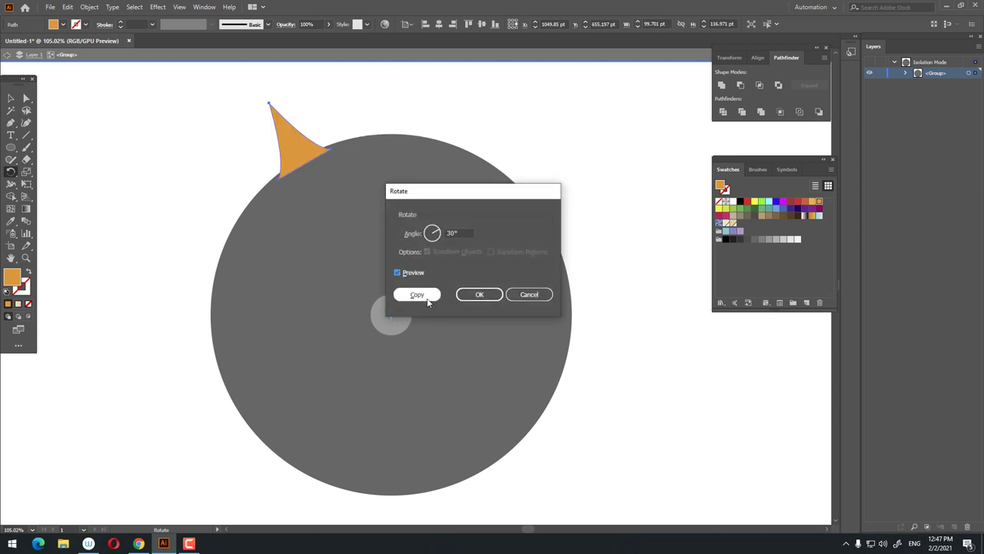
left_click(419, 294)
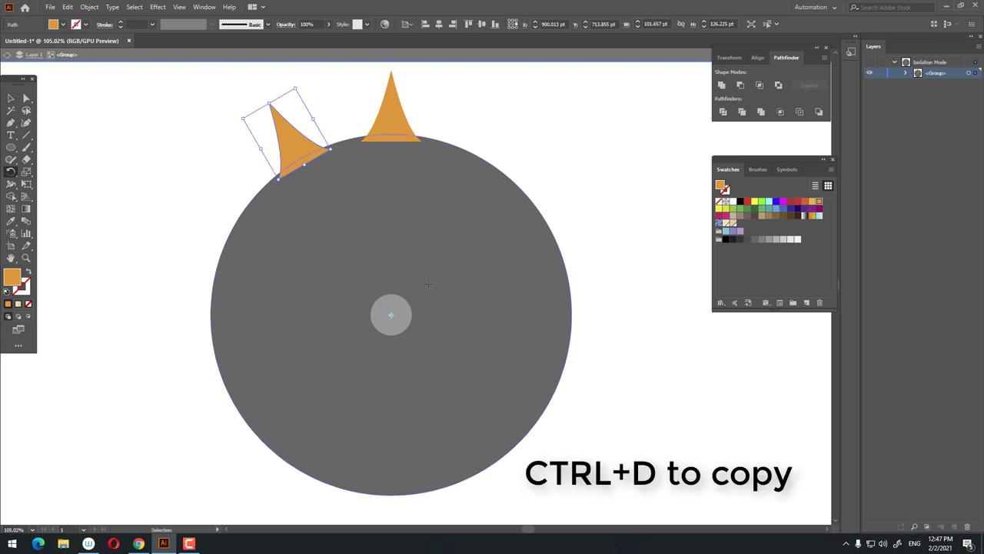
key("ctrl+d")
key("ctrl+d")
key("ctrl+d")
key("ctrl+d")
key("ctrl+d")
key("ctrl+d")
key("ctrl+d")
key("ctrl+d")
key("ctrl+d")
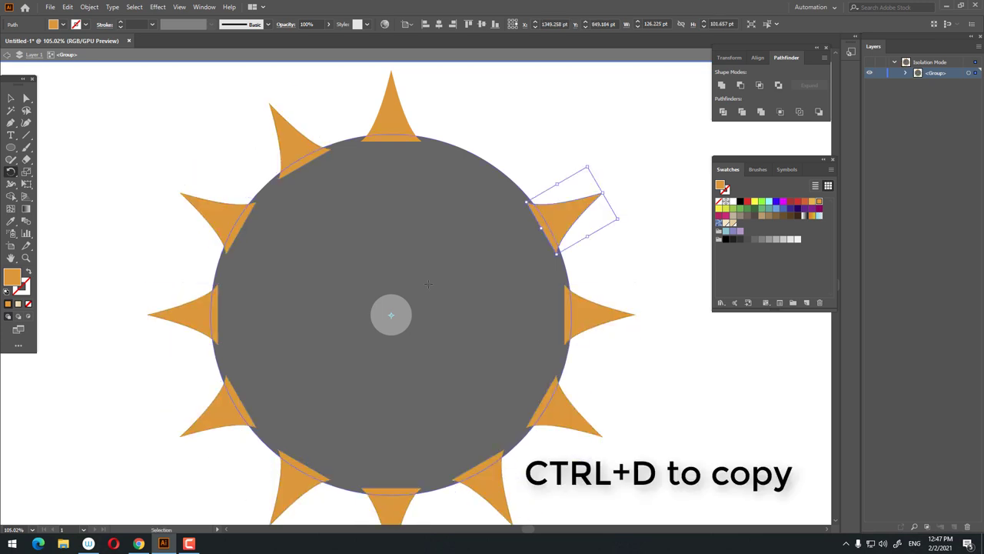
key("ctrl+d")
- Send the small and large grey circles to the back behind the face
left_click_drag(413, 217, 339, 228)
left_click(10, 100)
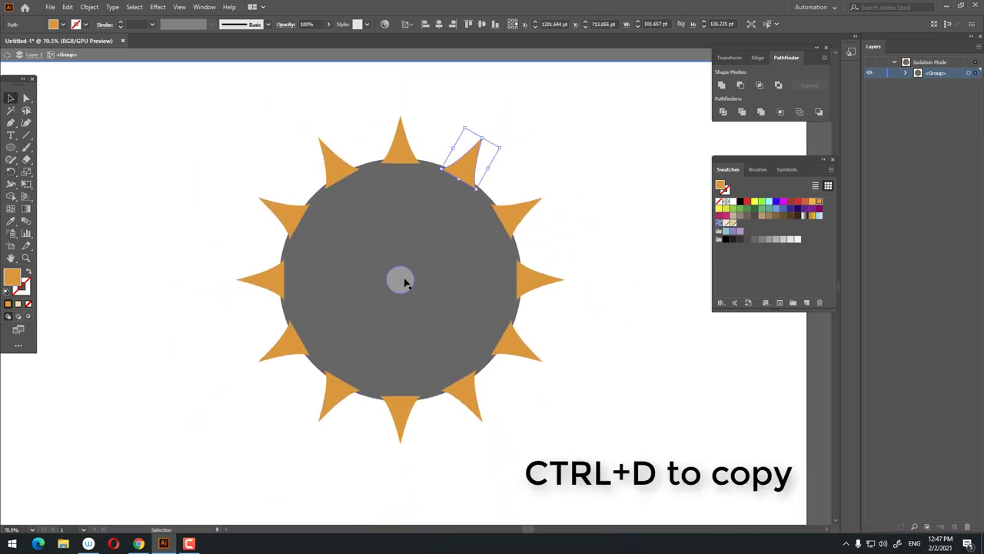
left_click(404, 279)
left_click(469, 277)
key("ctrl+shift+bracketleft")
- Exit isolation mode, send the spike group behind the fish body, and ungroup it
key("ctrl+shift+a")
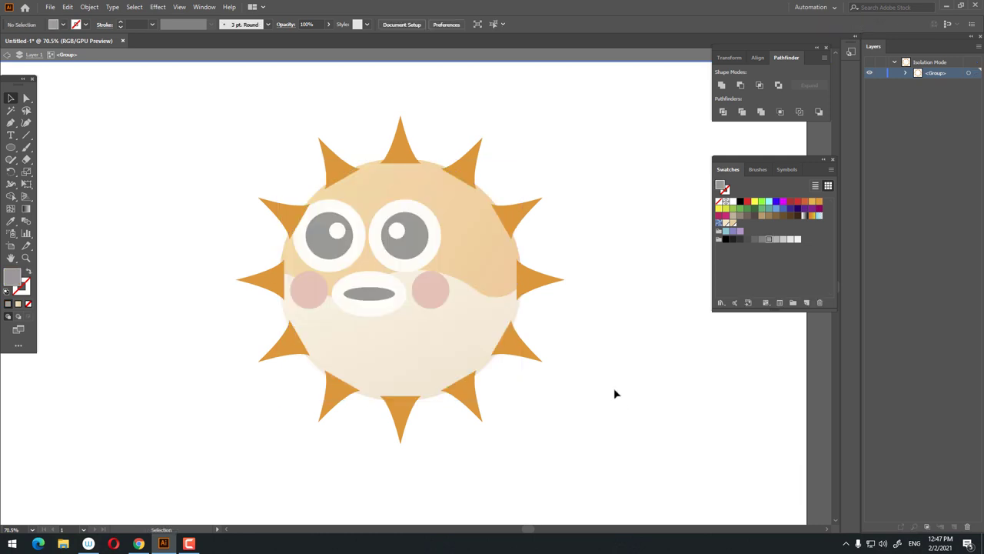
double_click(604, 331)
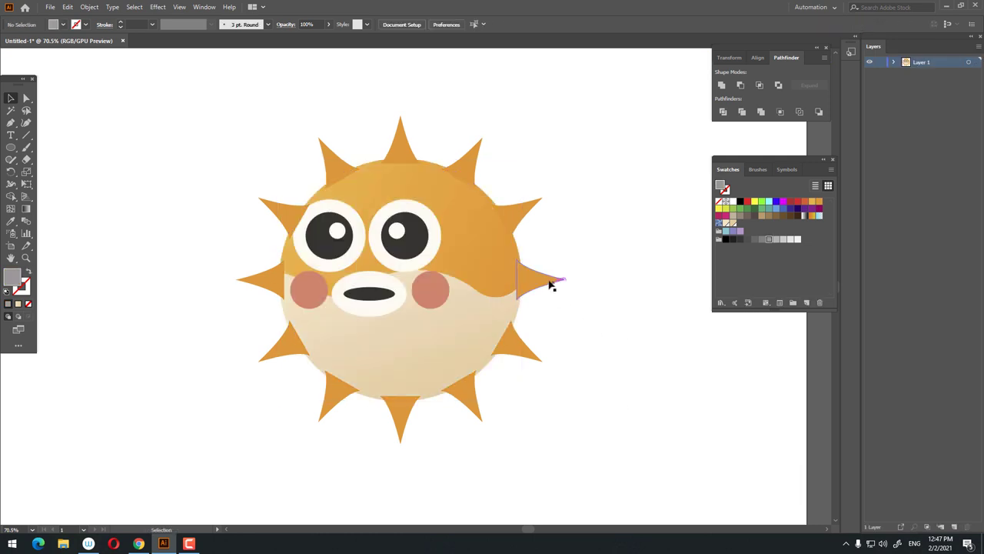
right_click(549, 281)
mouse_move(578, 406)
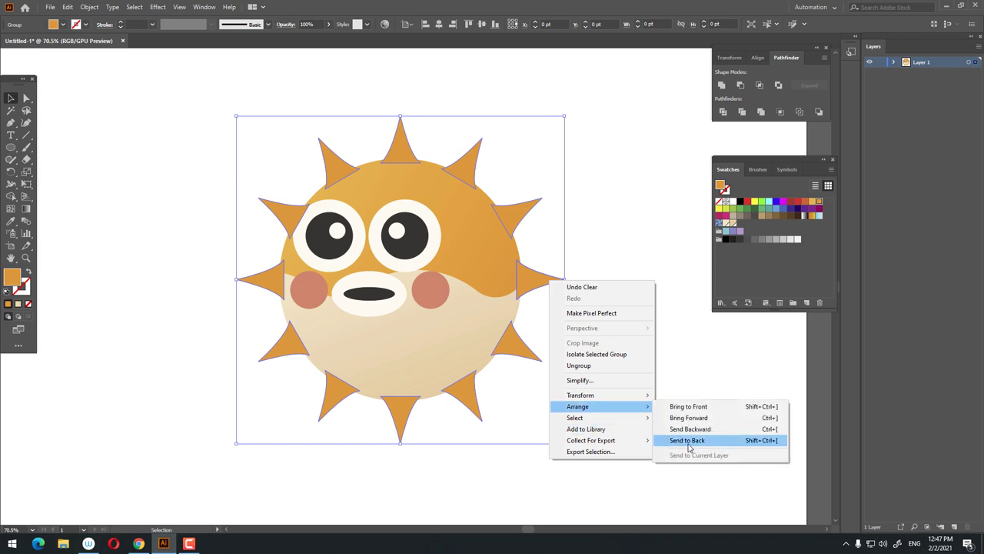
left_click(689, 443)
right_click(547, 270)
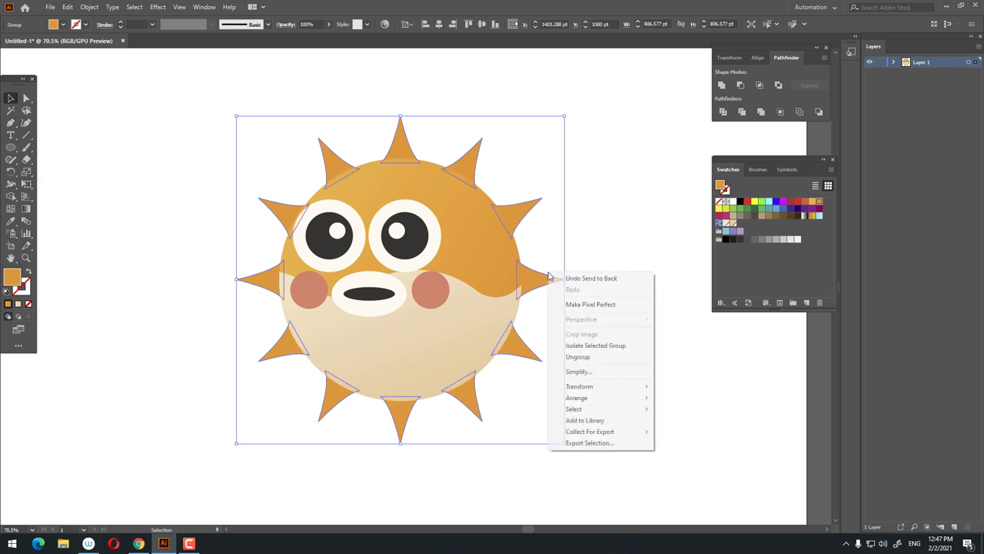
left_click(591, 356)
- Fill the five lower spikes with beige to match the cream belly
left_click(617, 348)
left_click_drag(618, 348, 621, 355)
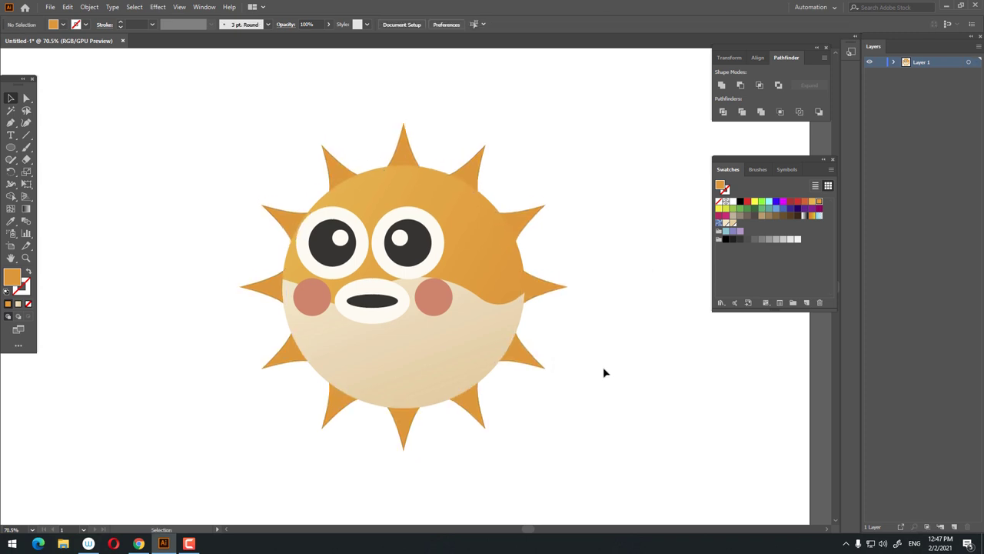
left_click(520, 364)
left_click(478, 403, "shift")
left_click(399, 428, "shift")
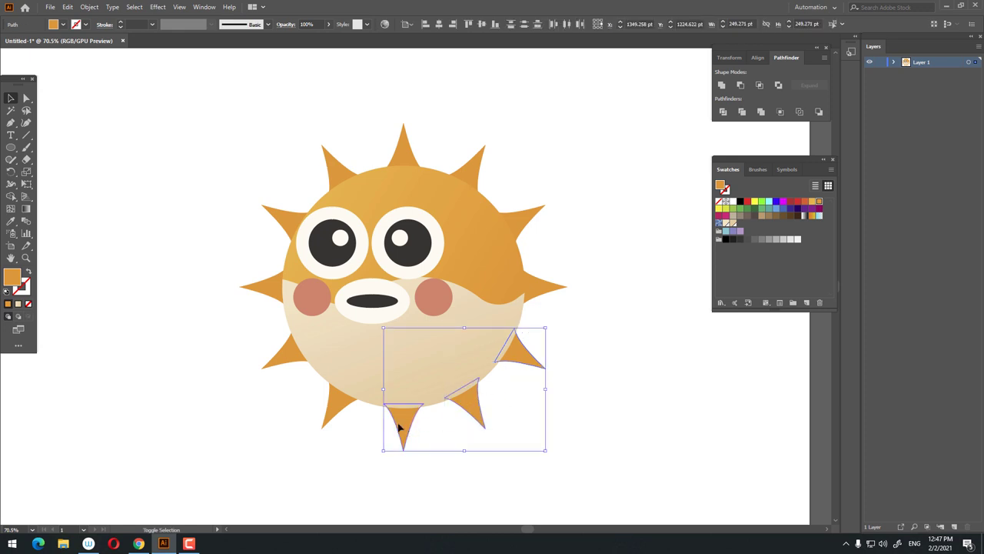
left_click(338, 410, "shift")
left_click(281, 359, "shift")
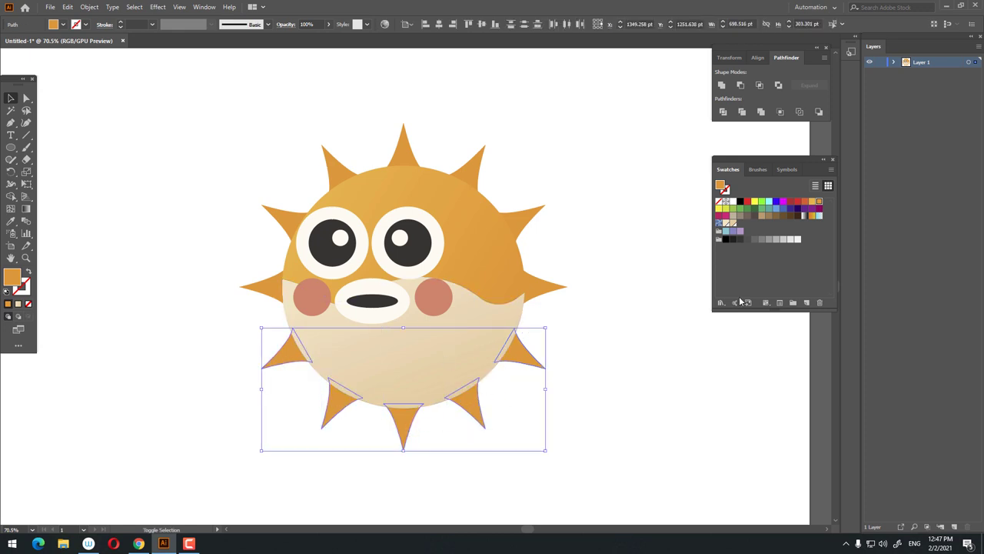
left_click(732, 222)
left_click(578, 325)
scroll(577, 325, "down", 2)
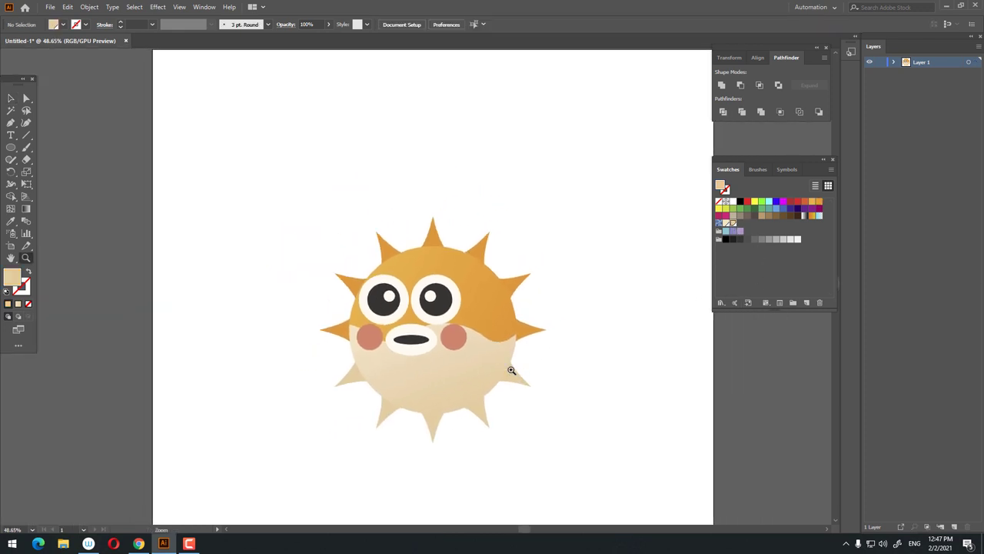
scroll(563, 377, "up", 2)
scroll(569, 375, "up", 1)
scroll(549, 326, "up", 1)
scroll(481, 285, "up", 1)
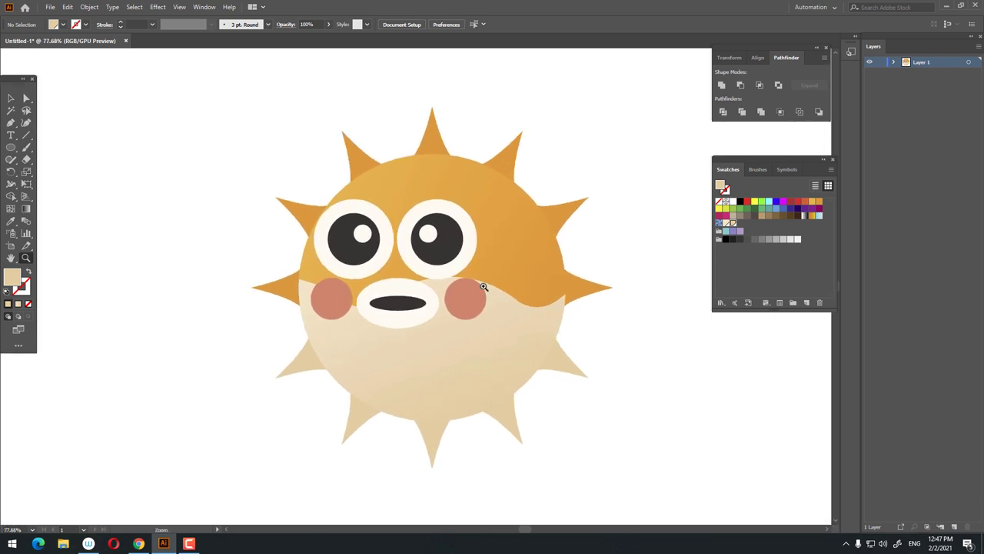
scroll(481, 285, "up", 1)
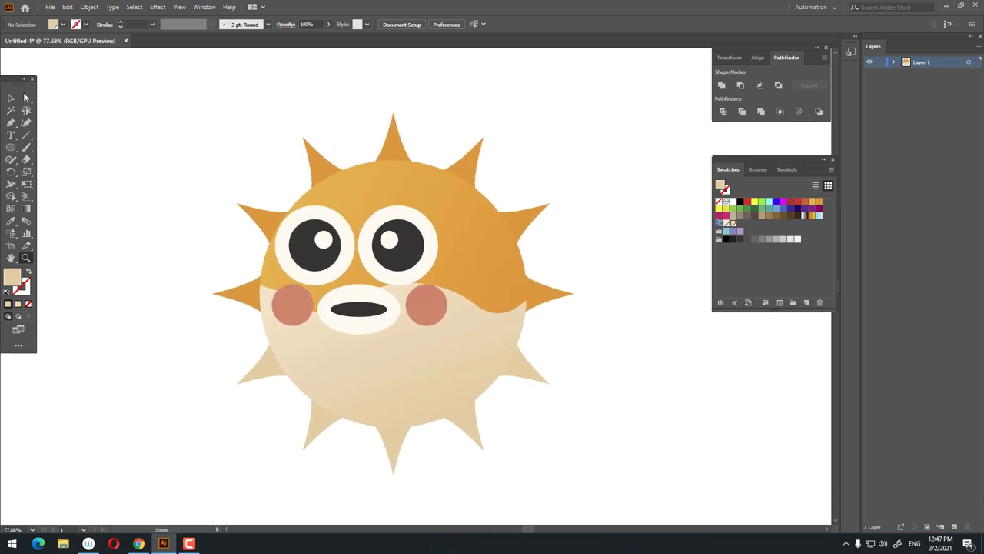
- Colour the three right-side spikes a deeper red-orange
left_click(391, 152)
left_click(473, 179)
left_click(527, 223, "shift")
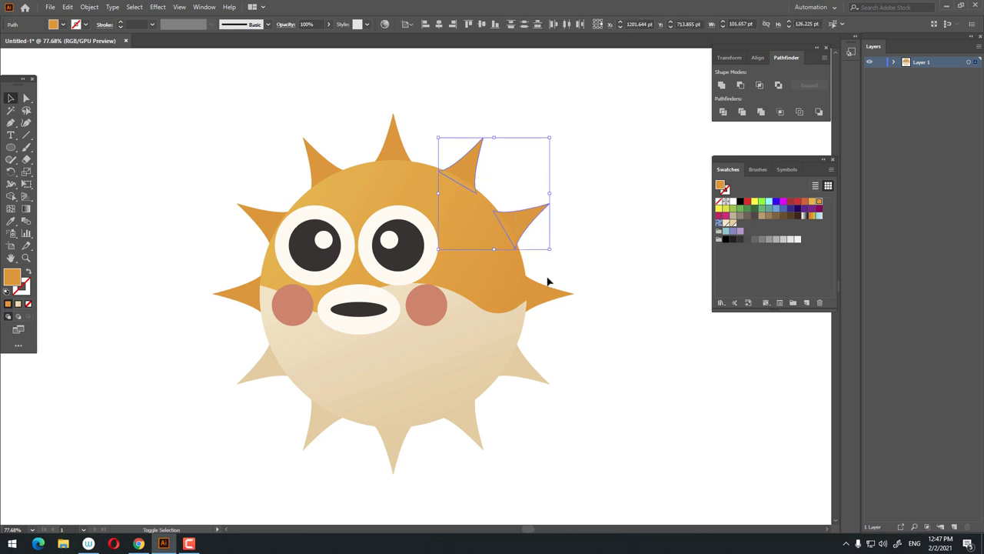
left_click(547, 283, "shift")
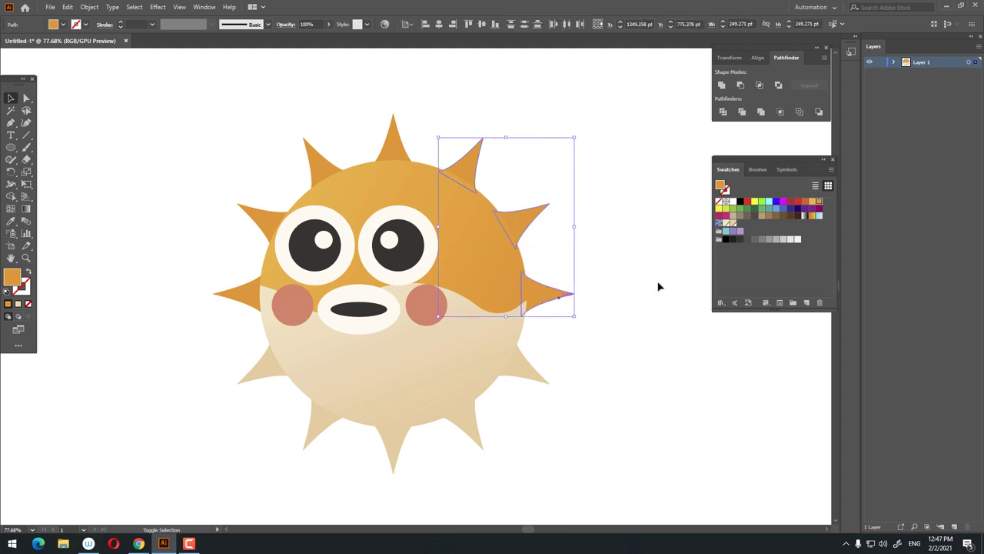
left_click(804, 205)
left_click(615, 292)
- Fill the upper-left and left spikes a lighter orange
key("z")
left_click_drag(554, 279, 571, 307)
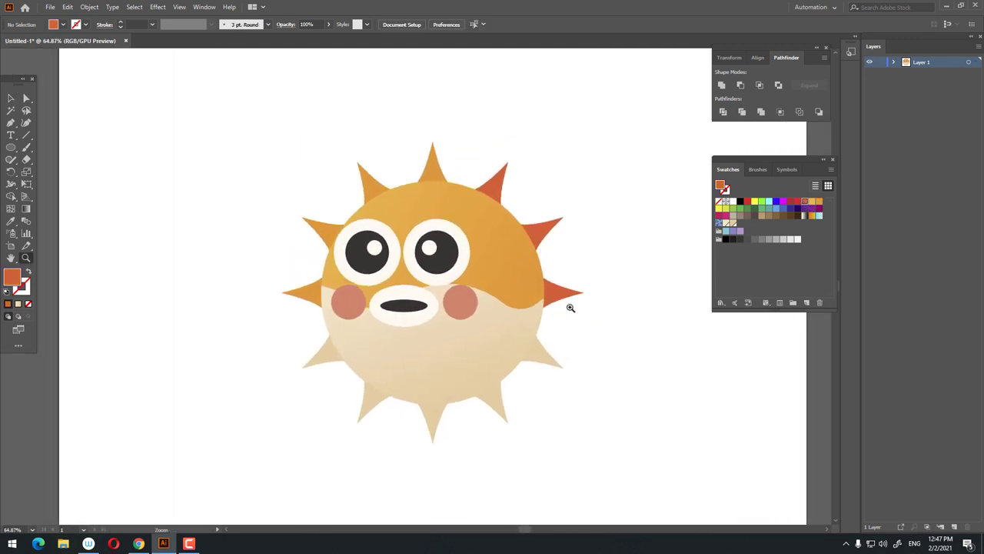
left_click(308, 227)
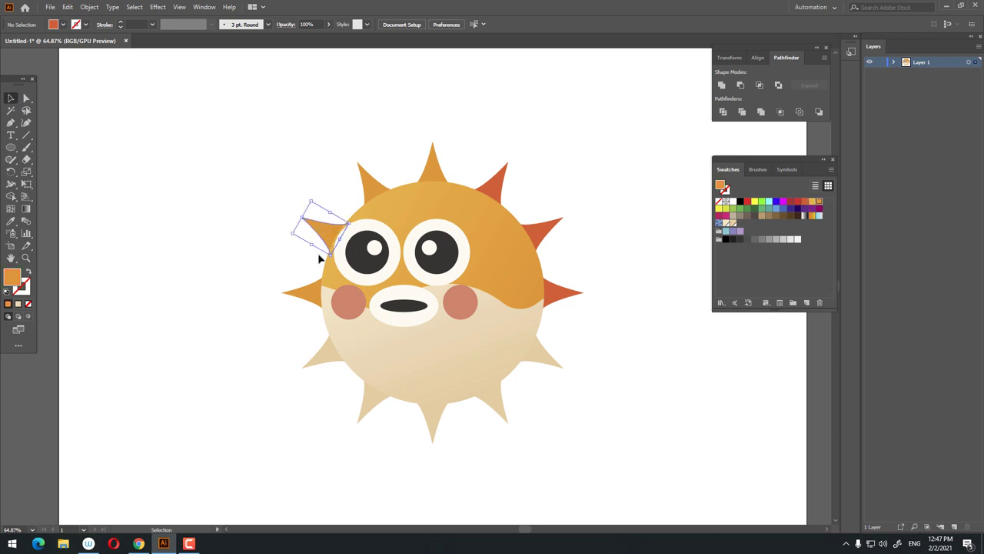
left_click(311, 293, "shift")
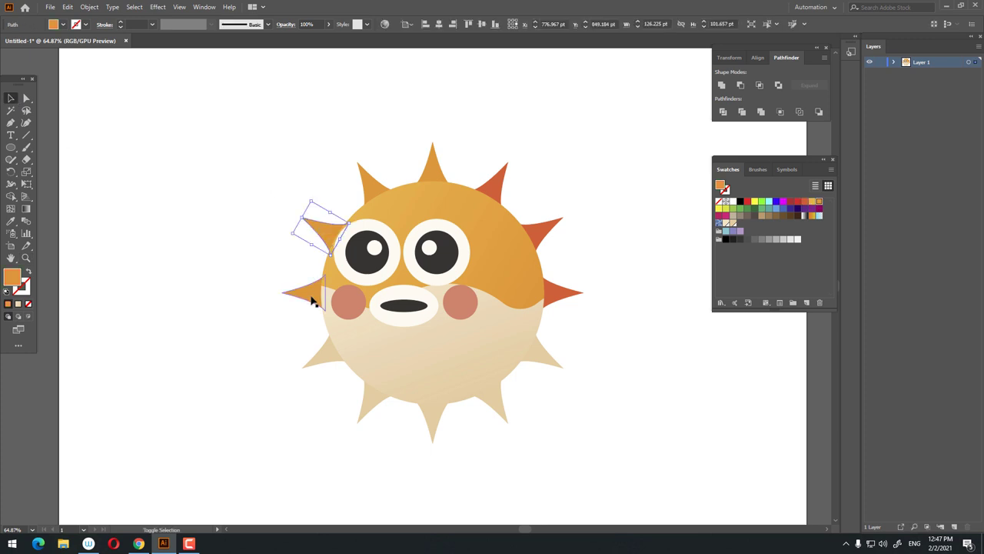
left_click(813, 202)
left_click(345, 127)
- Make the two lower-left spikes pale cream
left_click_drag(345, 153, 296, 119)
left_click(265, 323)
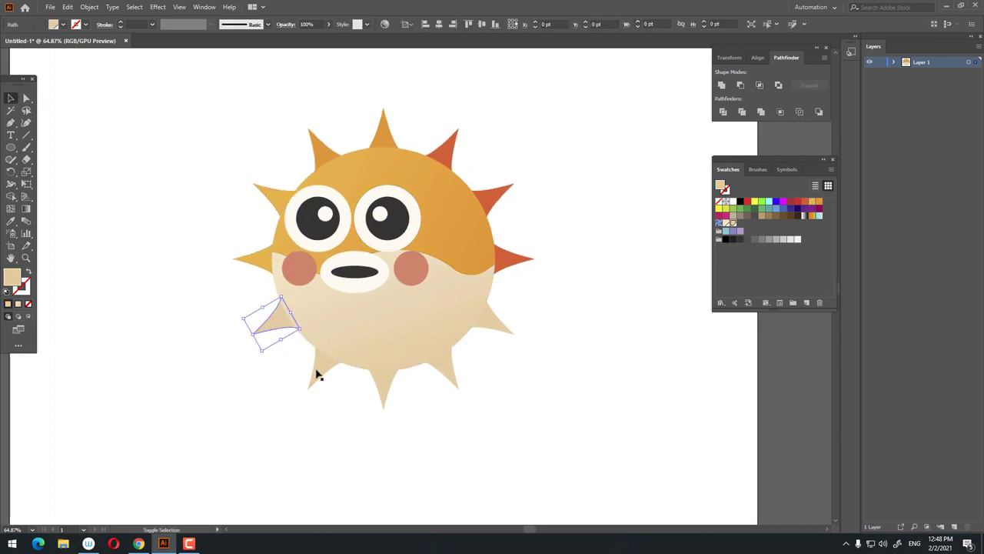
left_click(316, 375, "shift")
left_click(733, 229)
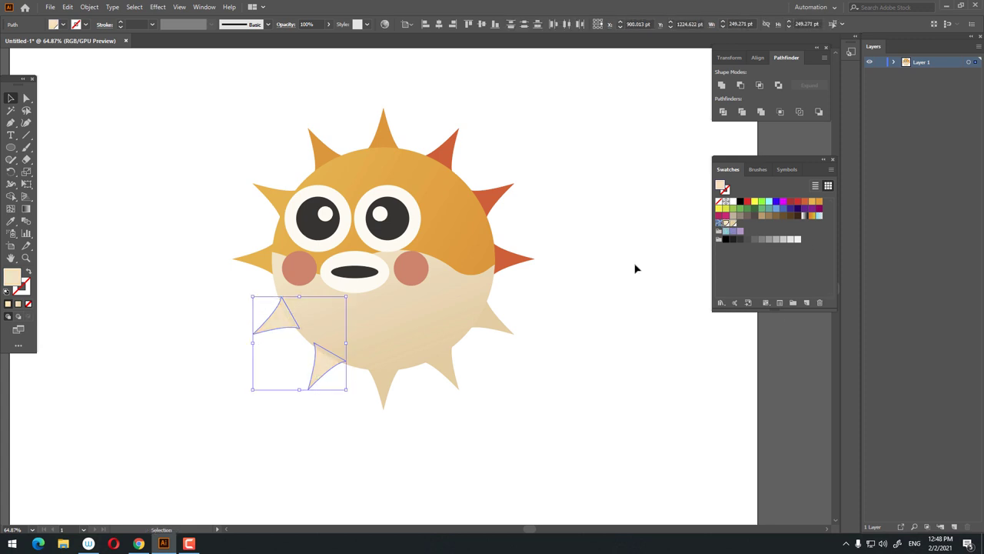
left_click(635, 269)
key("z")
mouse_move(527, 325)
left_mouse_down()
mouse_move(557, 373)
mouse_move(547, 431)
mouse_move(509, 389)
mouse_move(516, 416)
left_mouse_up()
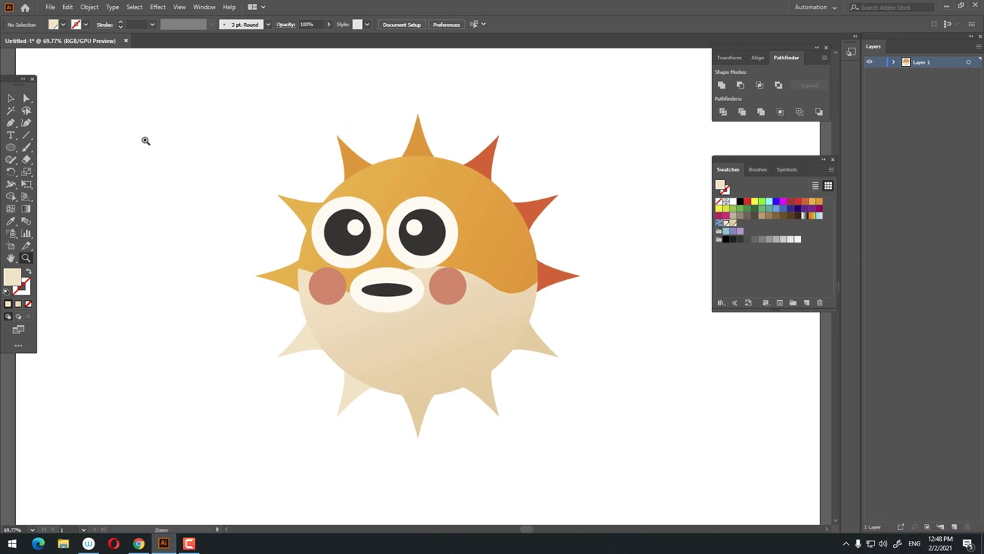
- Copy the top spike onto the head's upper right, bring it front, colour it red-orange, tilt it
left_click_drag(409, 136, 452, 163)
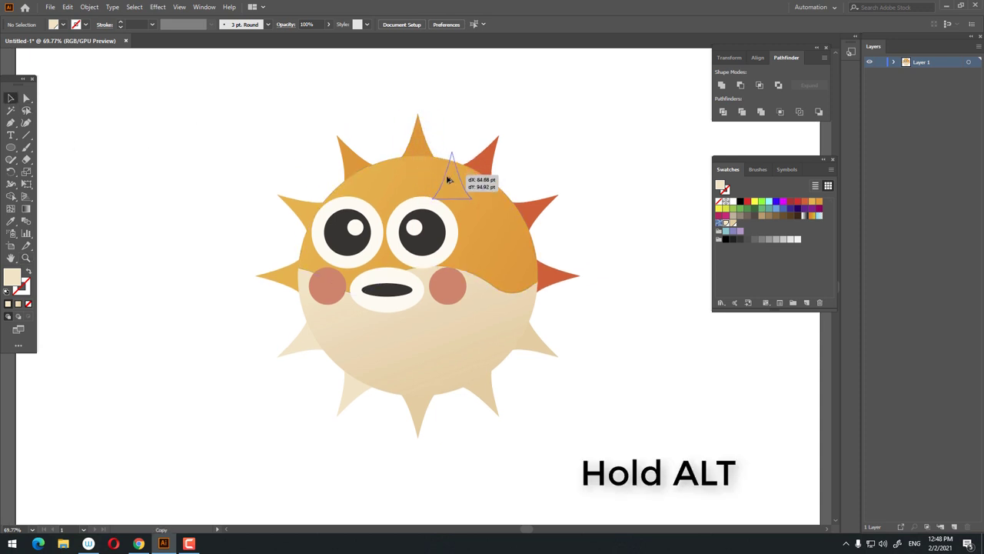
right_click(452, 163)
mouse_move(479, 331)
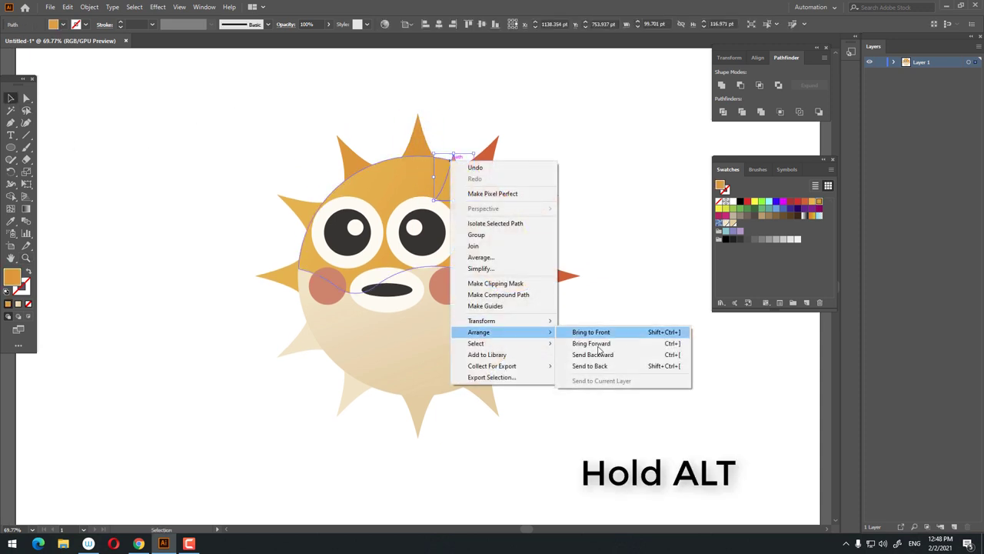
left_click(614, 337)
scroll(424, 160, "up", 1)
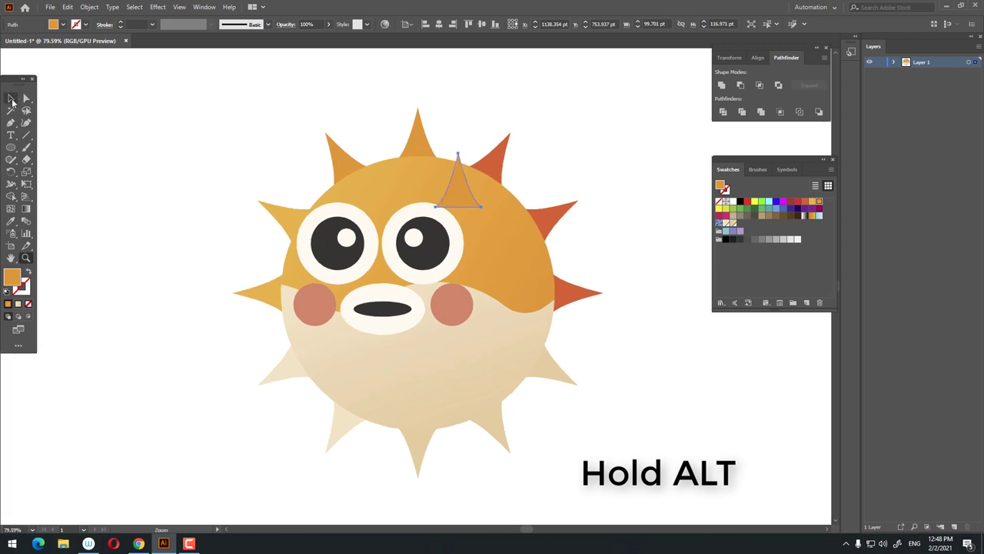
left_click(11, 99)
left_click(804, 201)
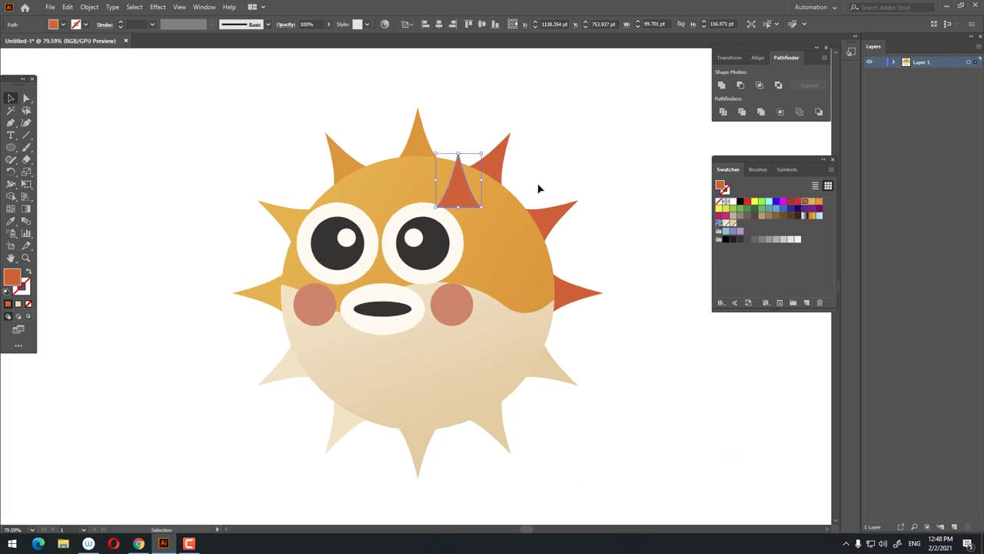
left_click_drag(484, 210, 457, 194)
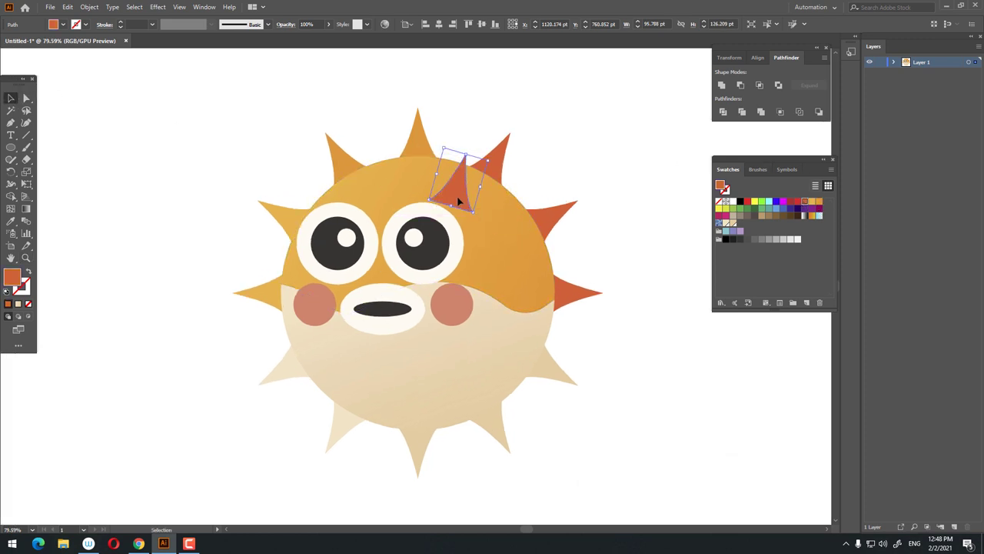
left_click(593, 161)
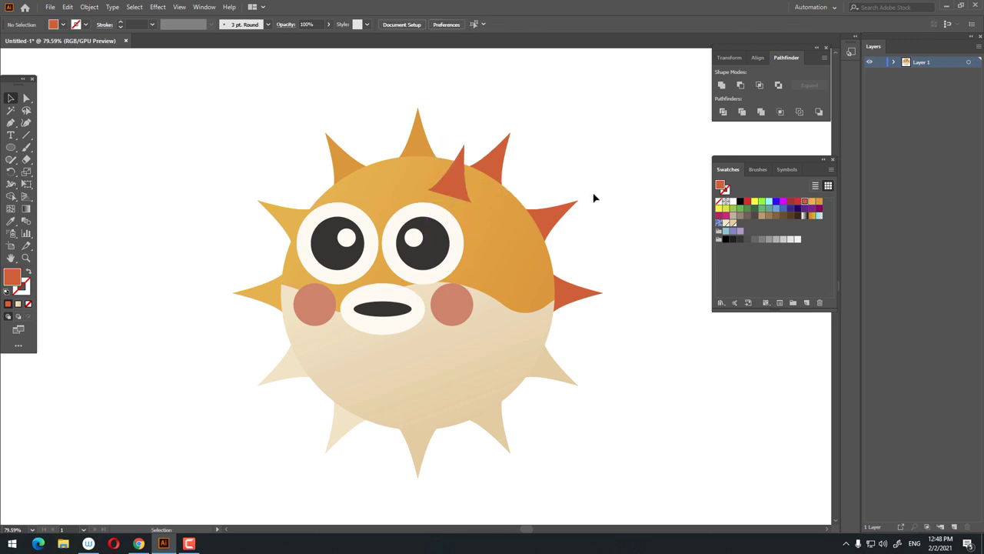
- Copy the top red spike to the head's right and rotate it
key("z")
mouse_move(398, 193)
left_mouse_down()
mouse_move(448, 198)
mouse_move(430, 198)
mouse_move(416, 183)
left_mouse_up()
left_click(11, 100)
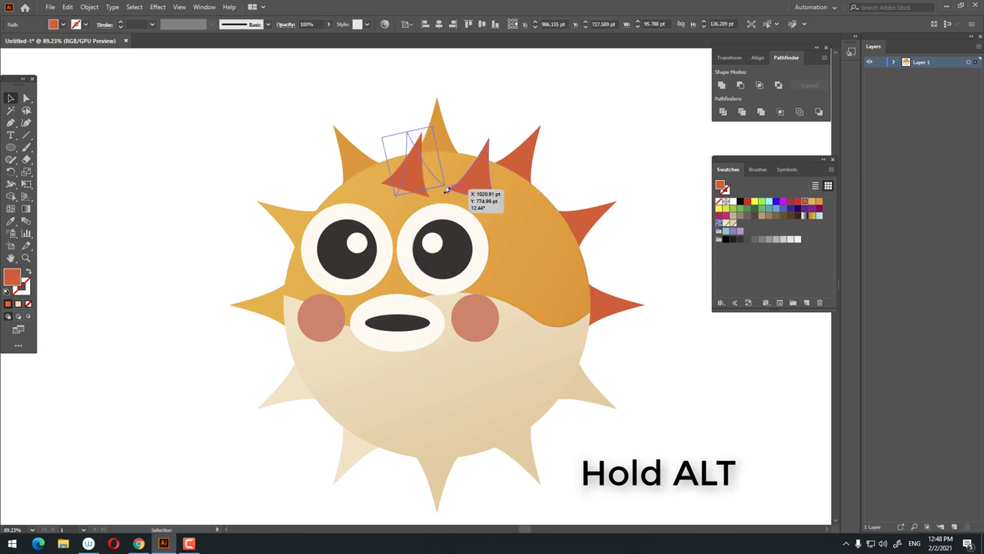
key("z")
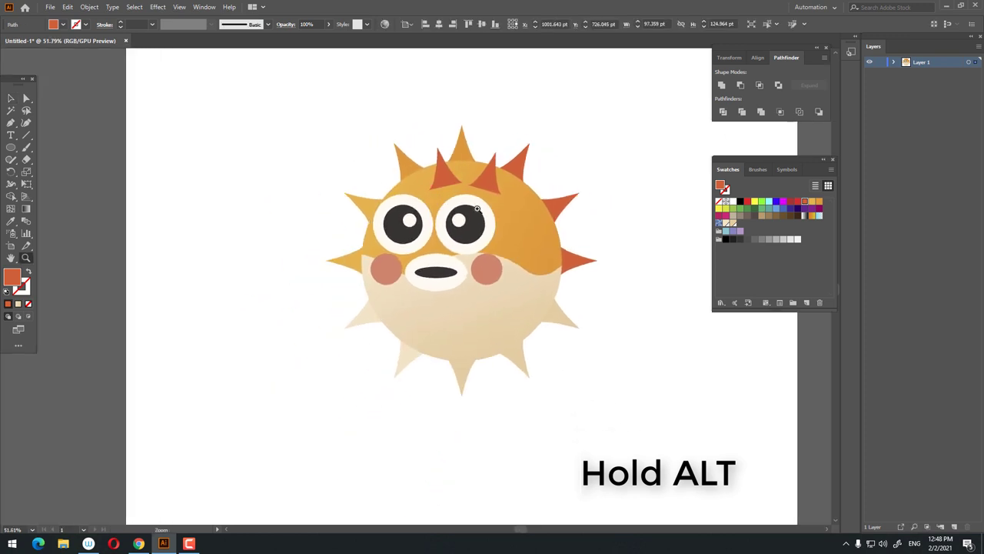
mouse_move(479, 176)
left_mouse_down()
mouse_move(487, 205)
mouse_move(433, 204)
left_mouse_up()
left_click(12, 99)
left_click(335, 177, "alt")
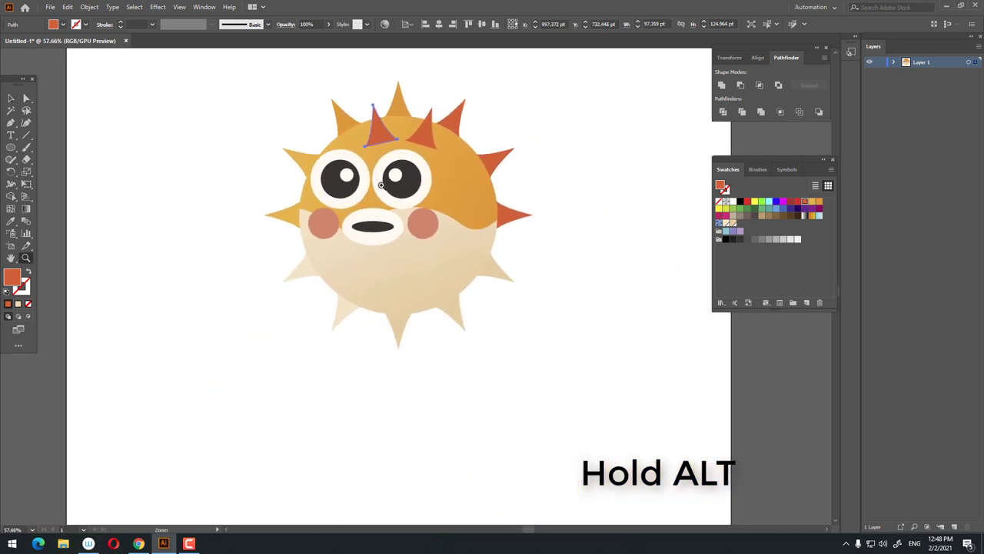
left_click(11, 98)
mouse_move(356, 108)
left_mouse_down()
mouse_move(460, 165)
mouse_move(495, 152)
mouse_move(520, 181)
left_mouse_up()
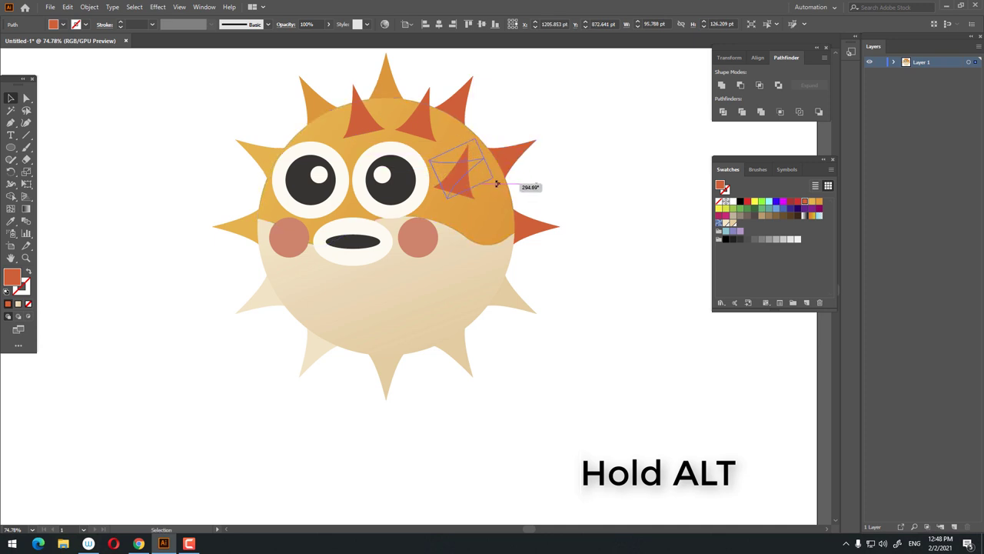
mouse_move(451, 170)
left_mouse_down()
mouse_move(472, 166)
mouse_move(472, 176)
left_mouse_up()
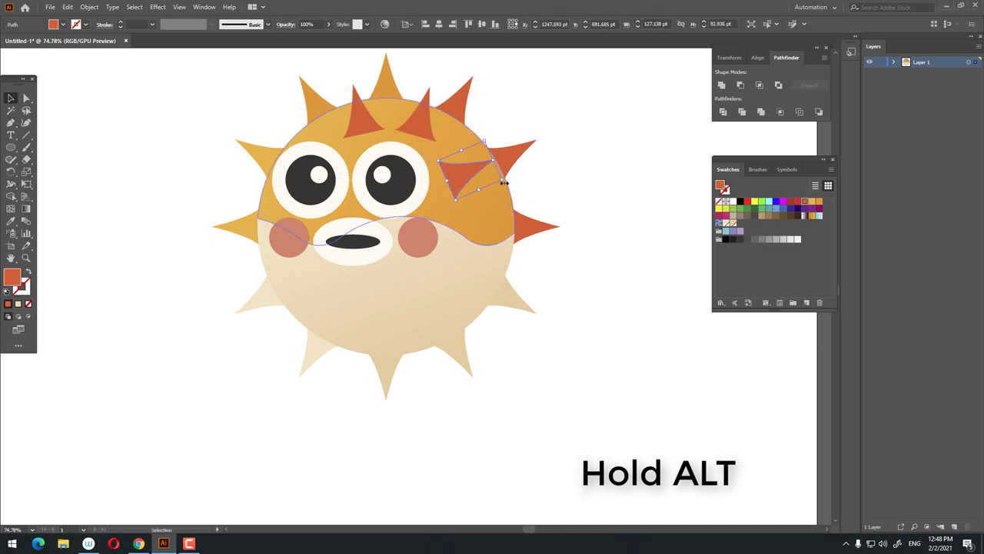
left_click(561, 149)
- Place more angled red spike copies across the upper right and top of the head
mouse_move(513, 210)
left_mouse_down()
mouse_move(549, 240)
mouse_move(580, 226)
left_mouse_up()
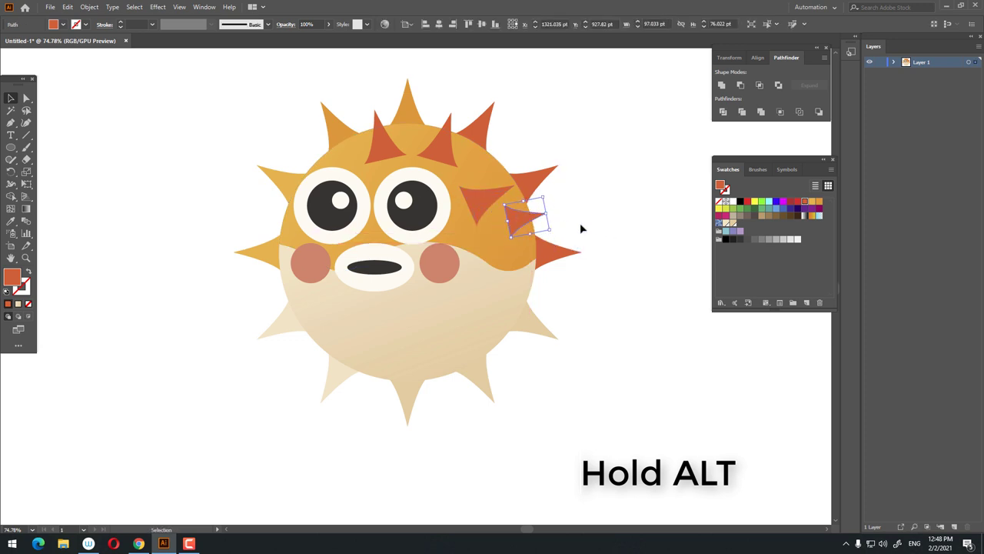
left_click(580, 227)
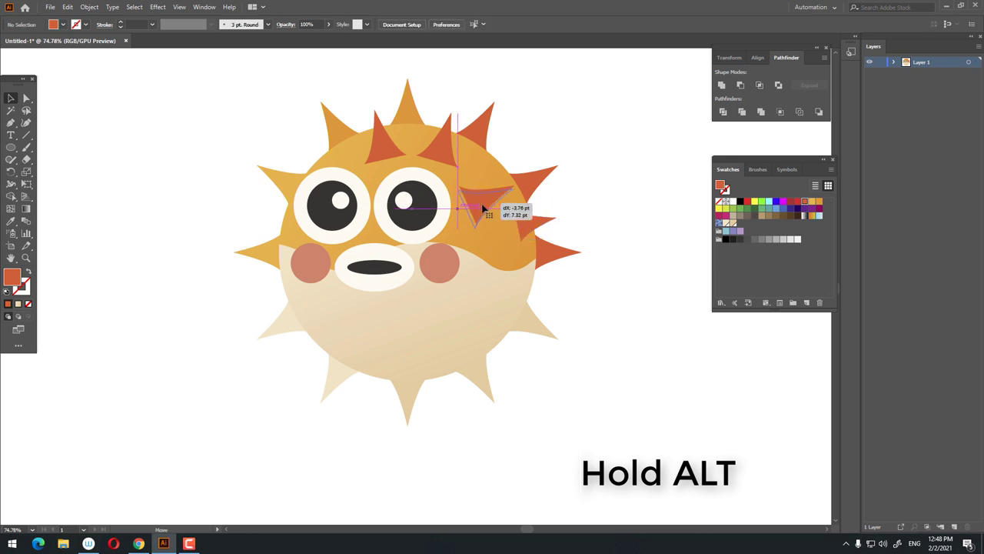
left_click_drag(483, 208, 523, 220)
key("ctrl+shift+a")
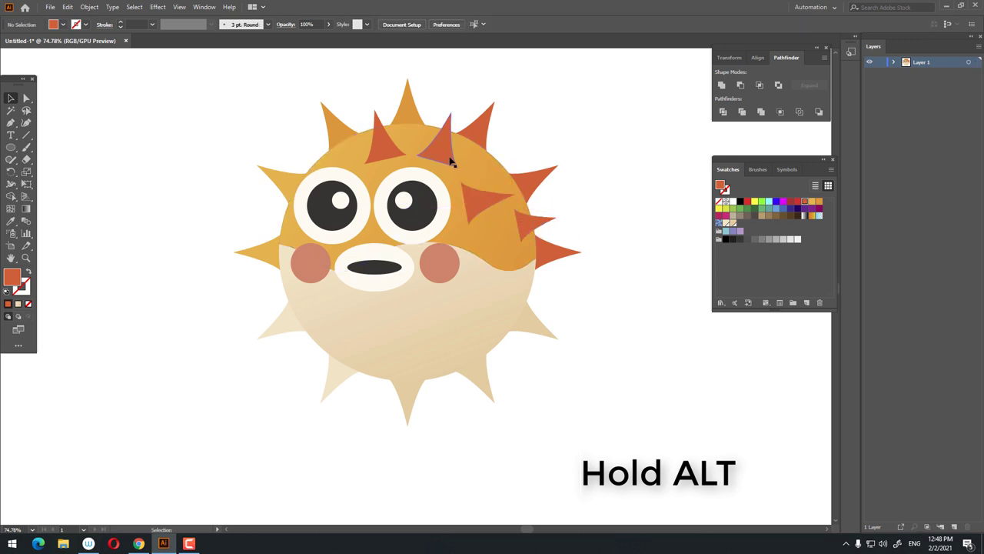
left_click(452, 162)
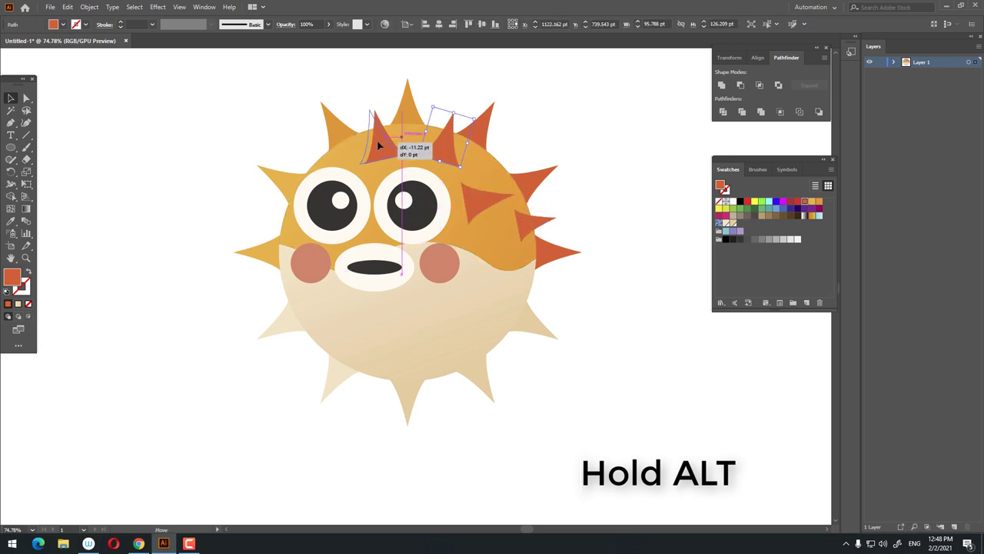
left_click_drag(378, 144, 379, 145)
left_click(525, 150)
mouse_move(483, 150)
left_mouse_down()
mouse_move(500, 158)
mouse_move(565, 146)
mouse_move(529, 146)
left_mouse_up()
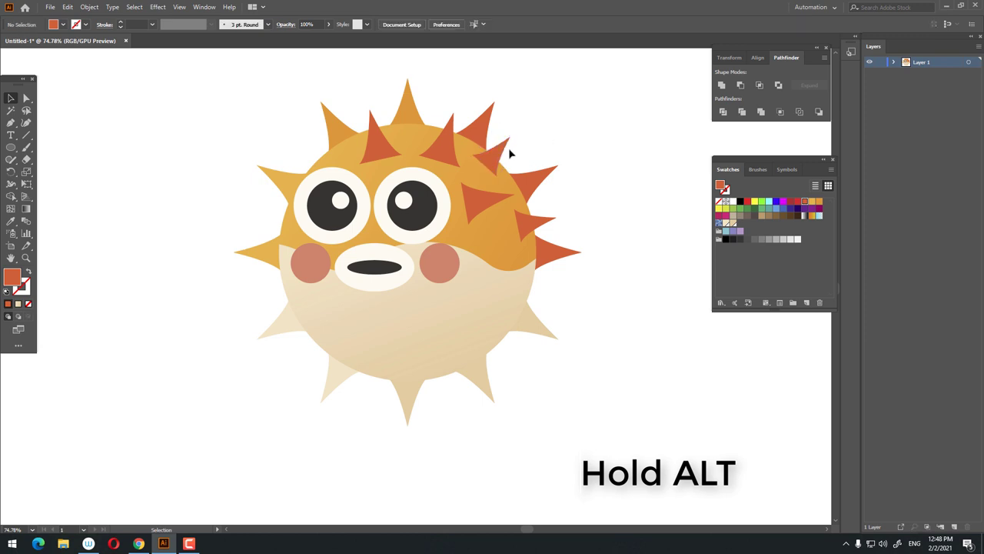
- Add a rotated red spike near the body's right edge and another on the belly
key("z")
left_click(442, 144, "alt")
scroll(443, 144, "up", 5)
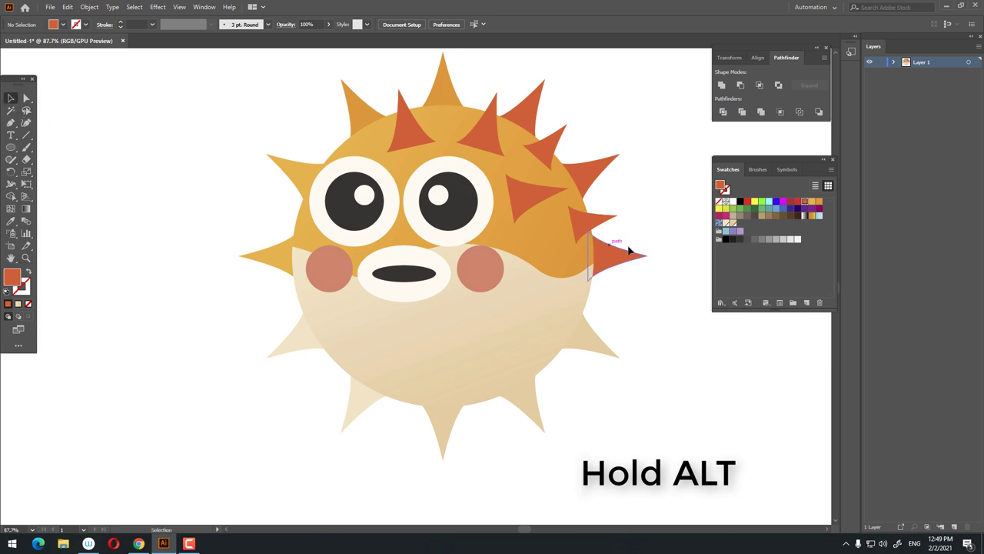
left_click_drag(560, 245, 592, 281)
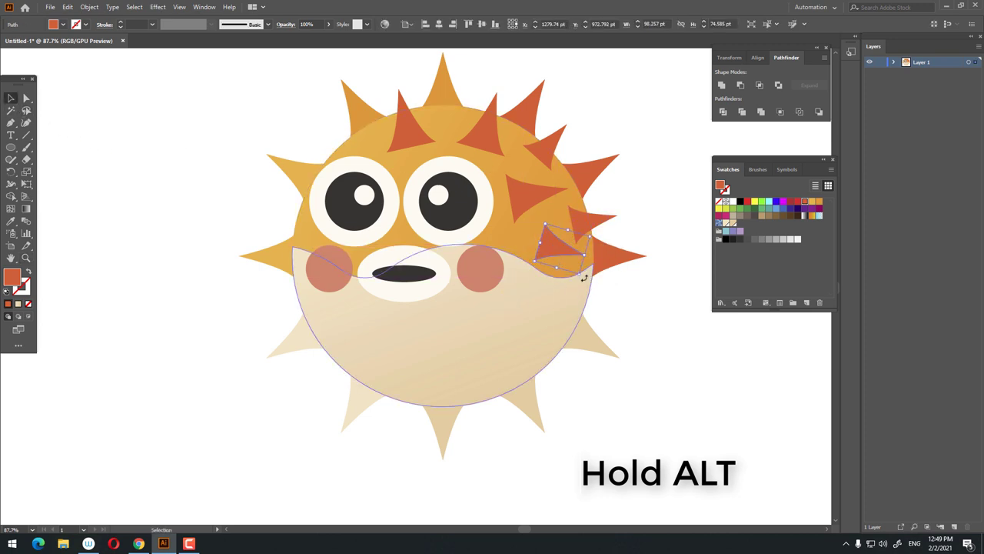
left_click_drag(584, 278, 567, 257)
left_click(644, 288)
key("z")
left_click(620, 324, "alt")
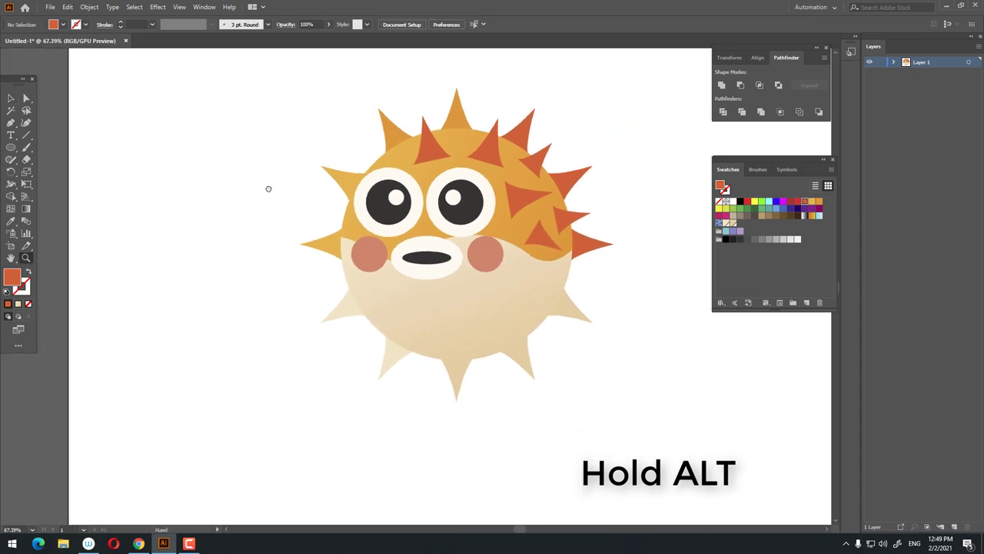
left_click(408, 234)
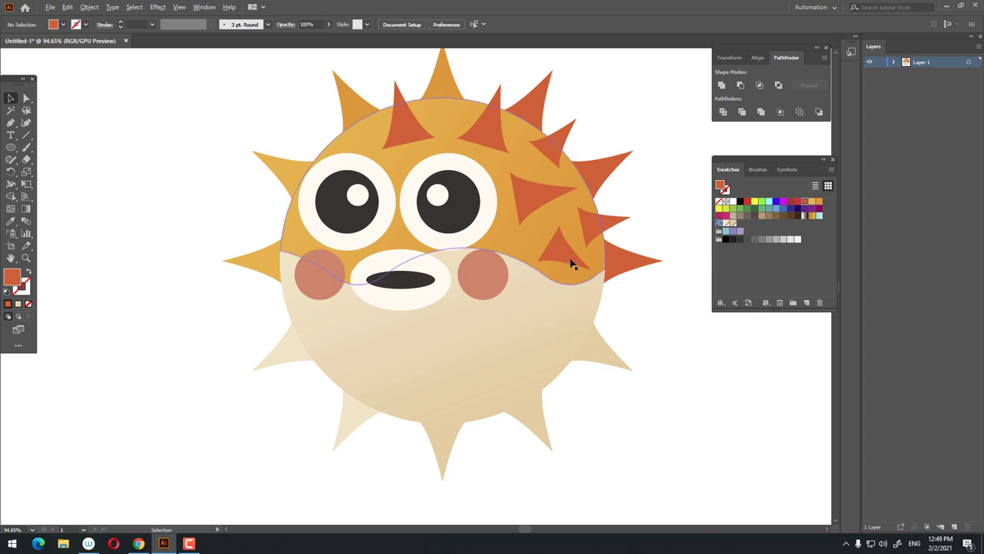
mouse_move(573, 263)
left_mouse_down()
mouse_move(549, 345)
mouse_move(560, 379)
left_mouse_up()
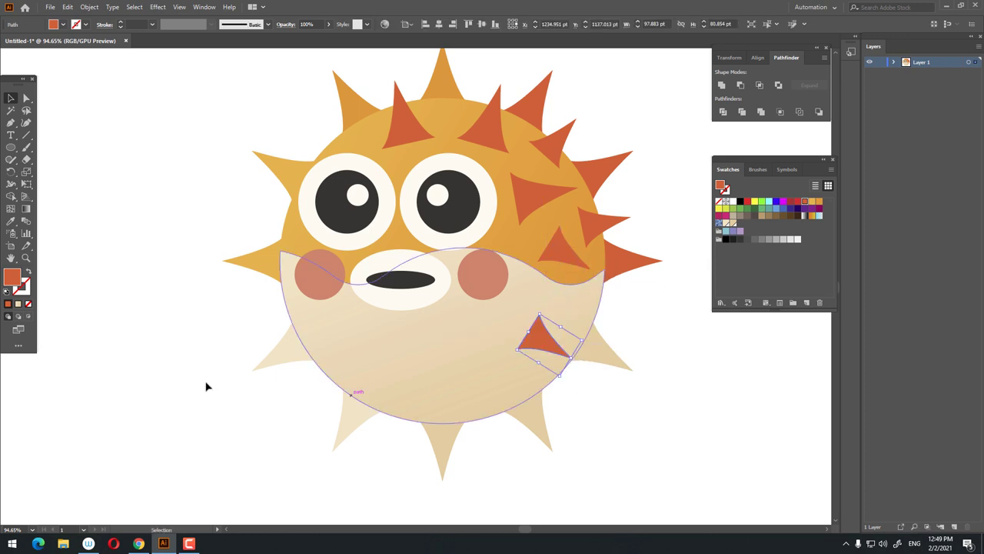
- Give the belly spike a darker beige fill and scatter a rotated copy across the belly
left_click(729, 225)
double_click(14, 277)
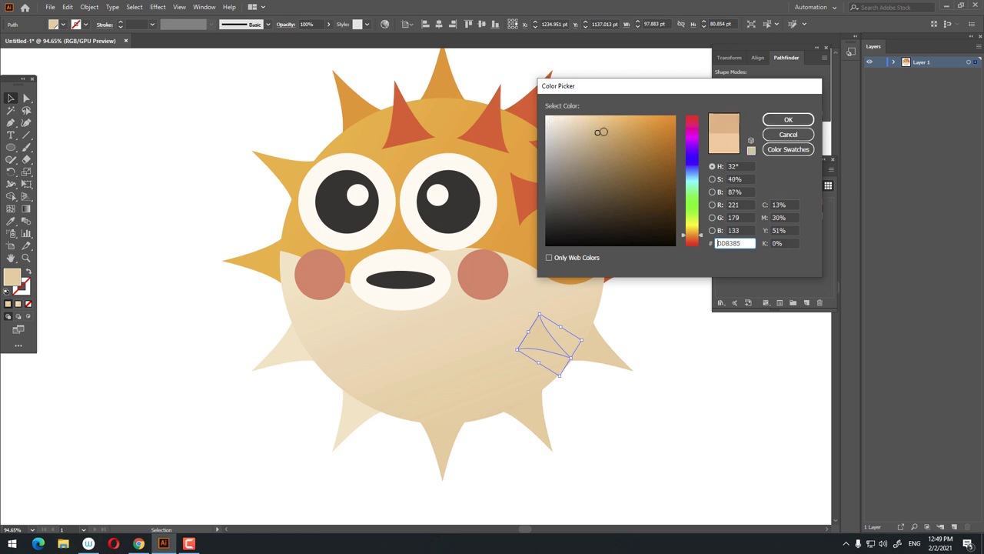
left_click(786, 120)
left_click_drag(541, 342, 470, 384)
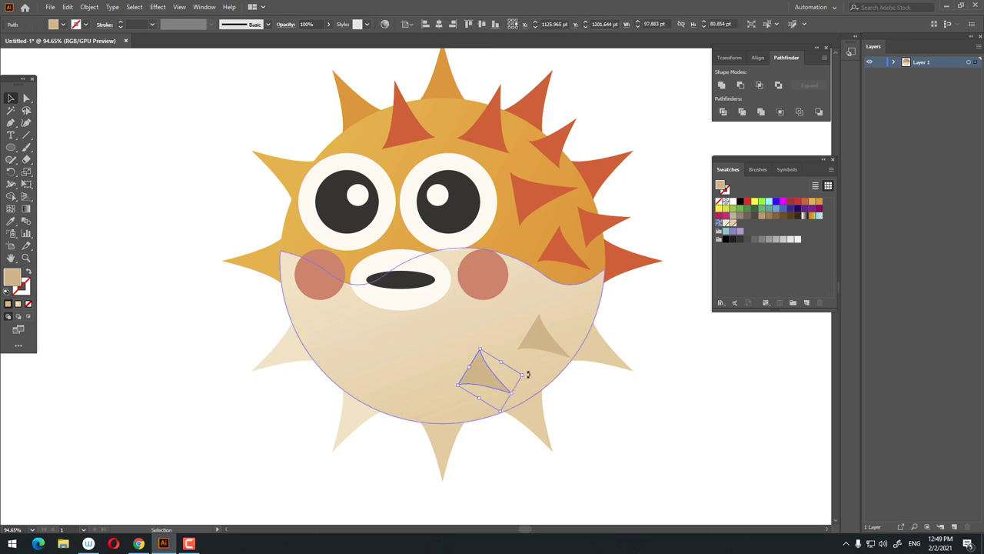
mouse_move(528, 374)
left_mouse_down()
mouse_move(522, 405)
mouse_move(485, 392)
mouse_move(407, 396)
left_mouse_up()
key("ctrl+shift+a")
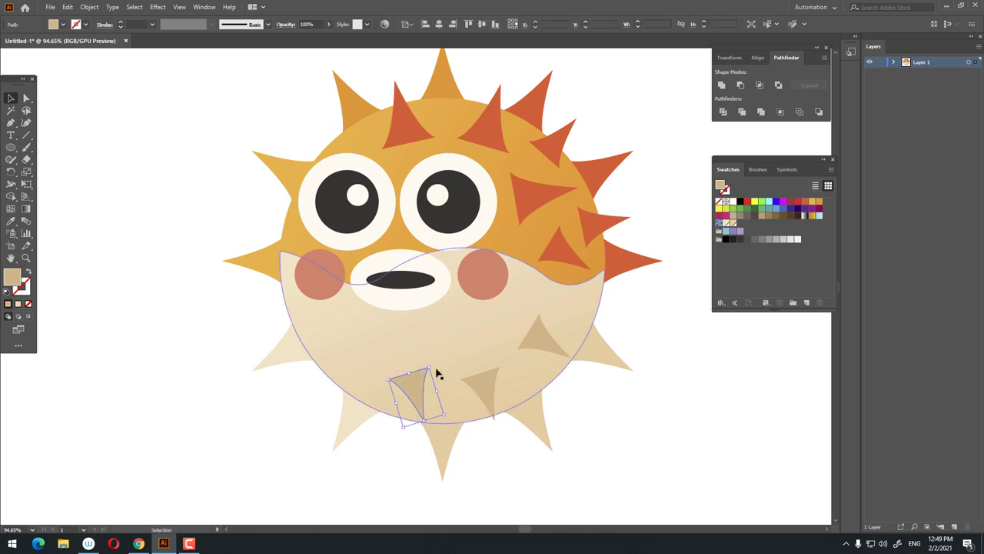
mouse_move(432, 363)
left_mouse_down()
mouse_move(446, 373)
mouse_move(417, 401)
mouse_move(335, 360)
mouse_move(391, 377)
mouse_move(340, 364)
left_mouse_up()
left_click(631, 399)
- Add another tan spike copy on the belly's left, rotated to point down
key("z")
left_click(637, 424, "alt")
mouse_move(479, 356)
left_mouse_down()
mouse_move(499, 375)
mouse_move(336, 304)
left_mouse_up()
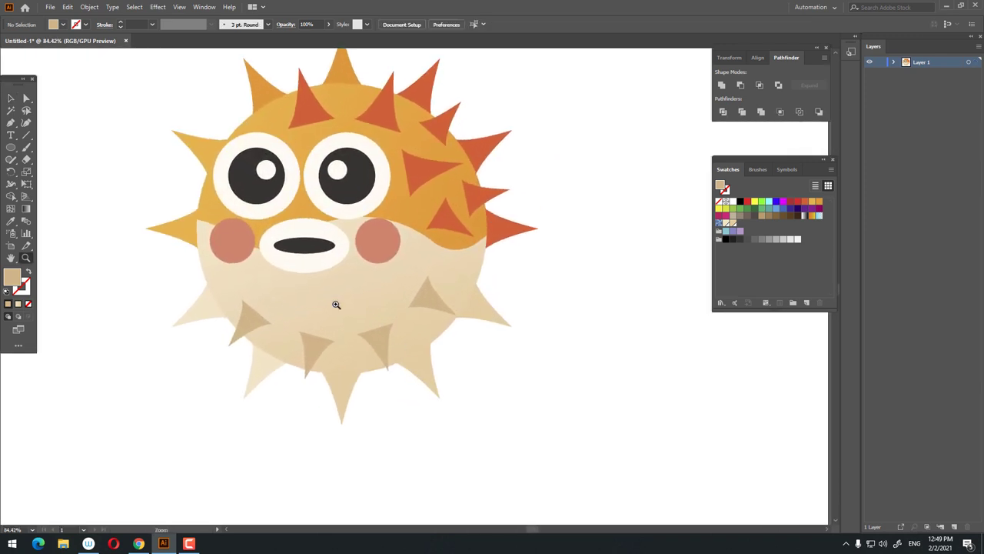
left_click(10, 98)
left_click_drag(250, 318, 323, 290)
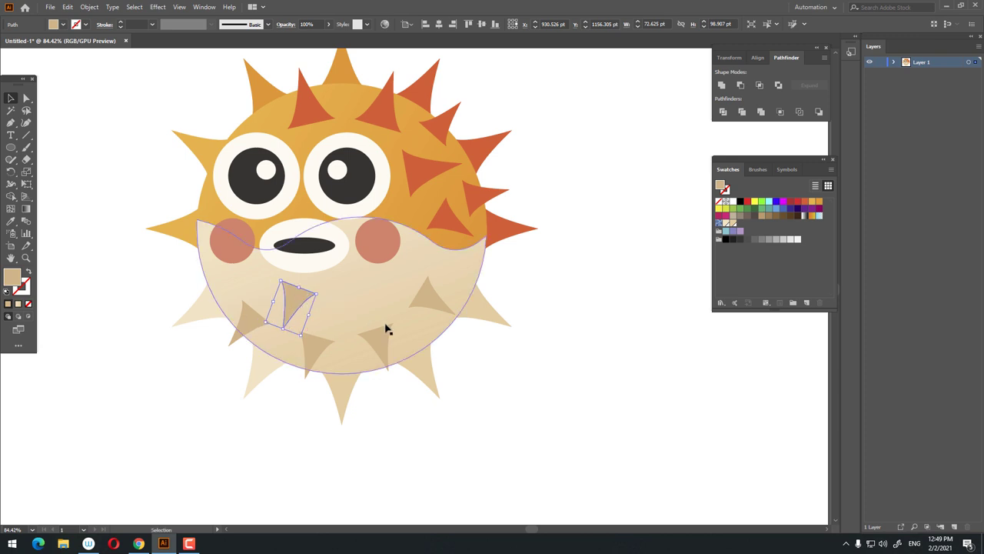
left_click_drag(300, 304, 338, 300)
mouse_move(347, 335)
left_mouse_down()
mouse_move(373, 319)
mouse_move(394, 320)
left_mouse_up()
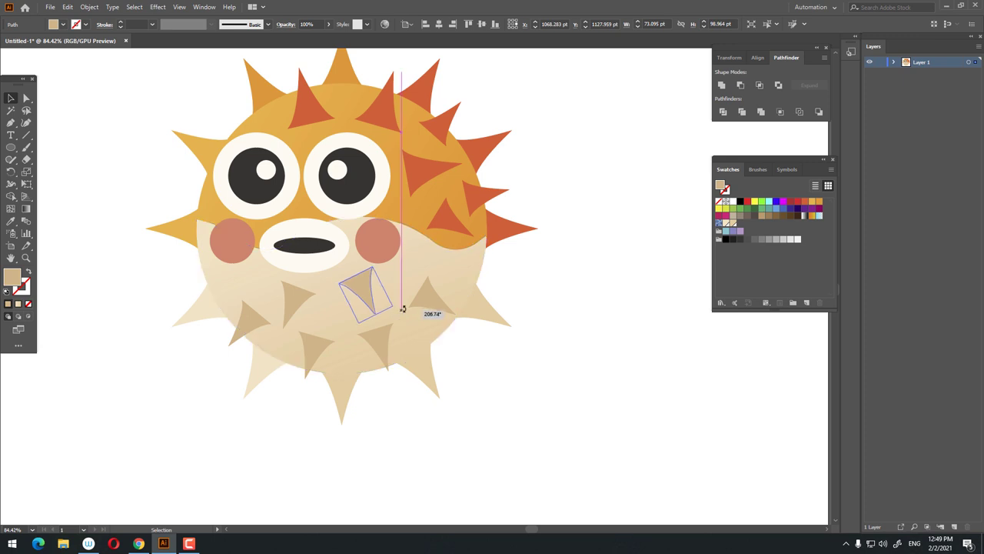
left_click_drag(362, 305, 417, 308)
left_click(474, 362, "alt")
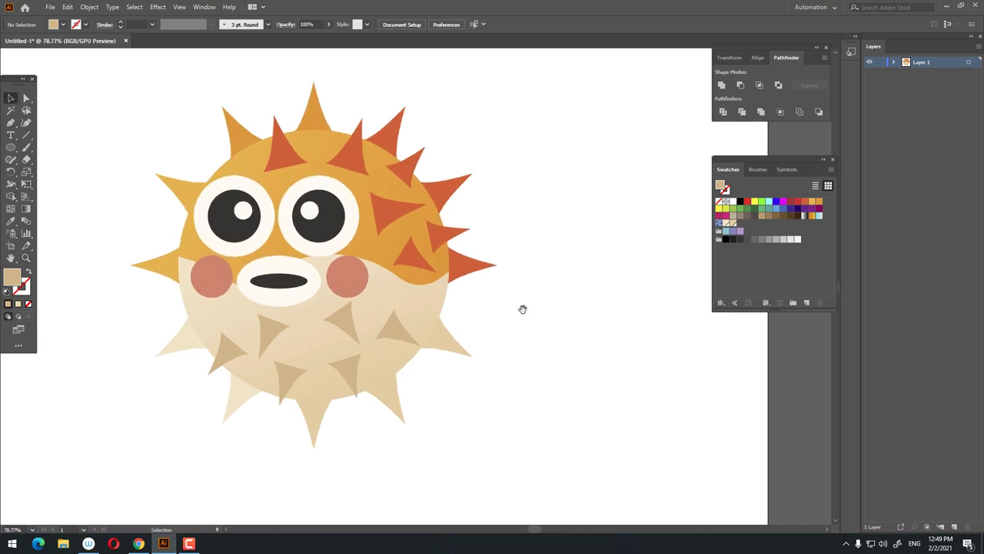
key("z")
scroll(426, 260, "down", 2)
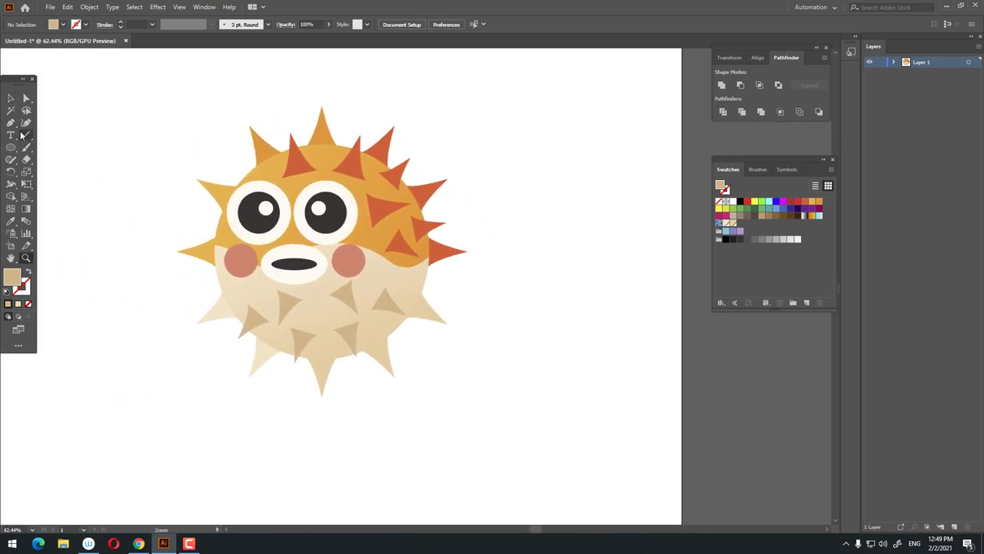
- Draw a four-cornered tail shape with the Pen tool and round its right corners
left_click(491, 208)
left_click(580, 157)
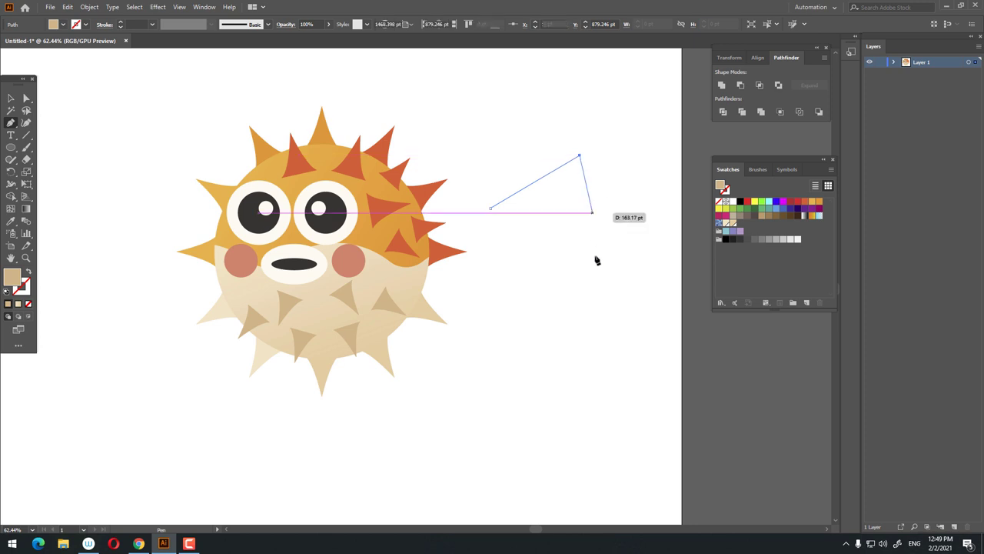
left_click(583, 263)
left_click(490, 235)
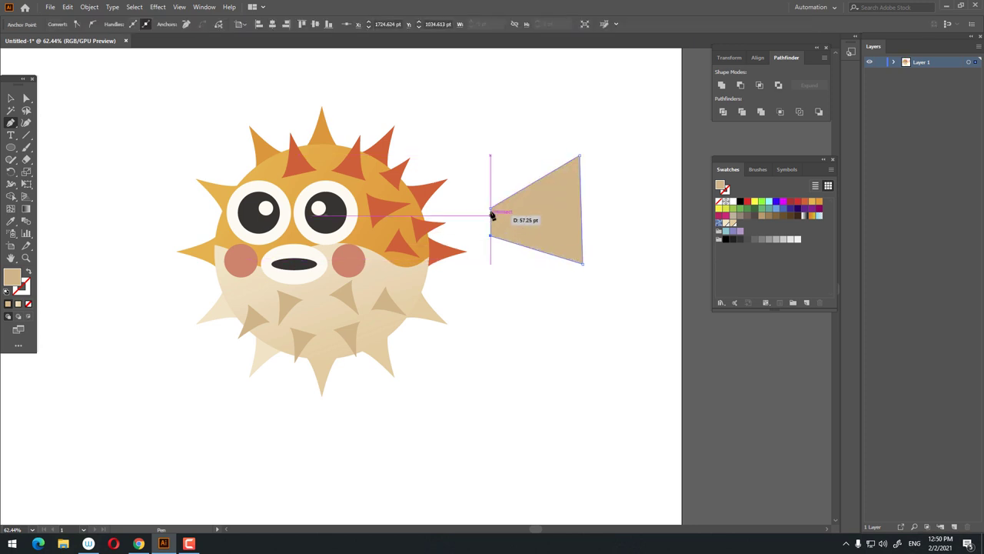
left_click(491, 208)
left_click(23, 103)
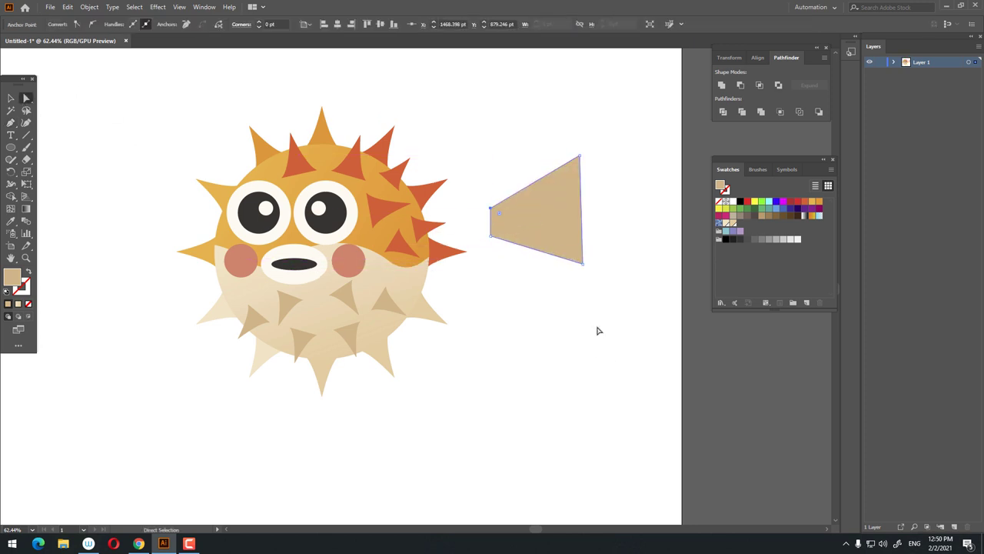
left_click_drag(576, 167, 527, 219)
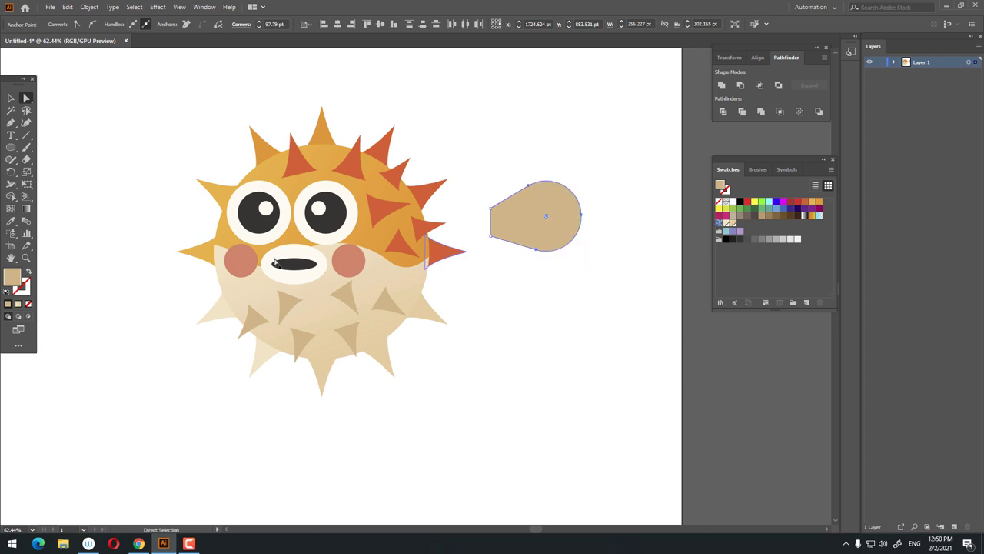
- Enlarge the tail, place it on the fish's right side, and send it behind the body
left_click(11, 98)
left_click_drag(582, 251, 599, 265)
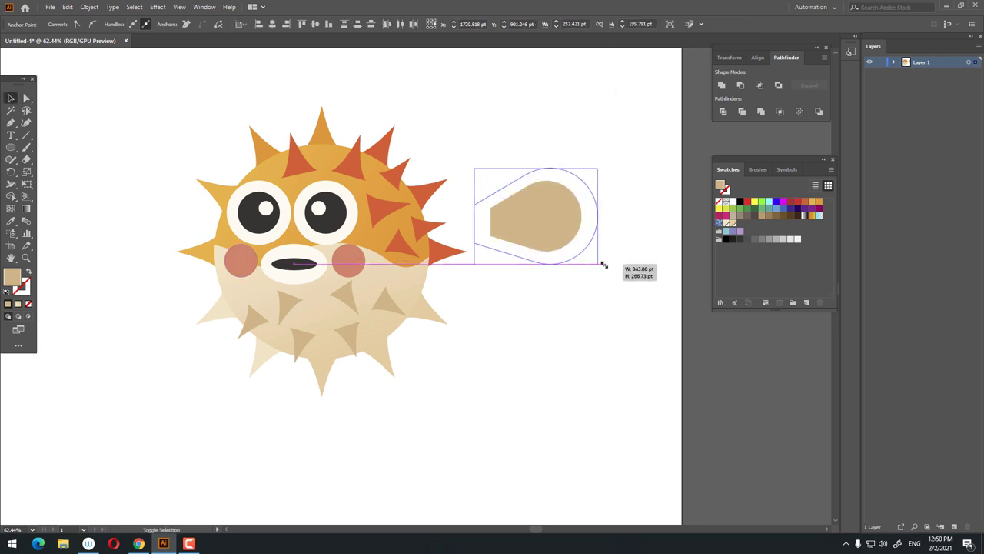
left_click_drag(526, 238, 446, 279)
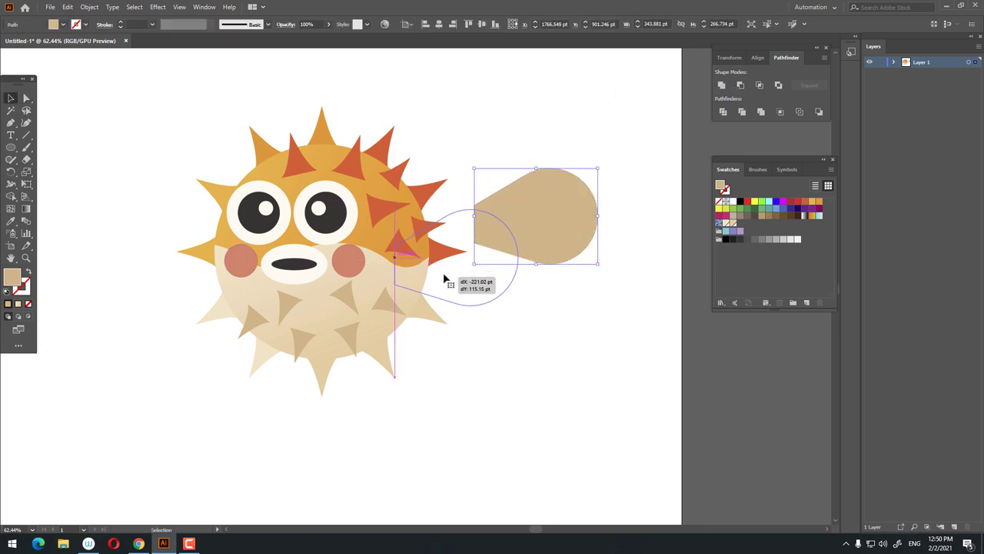
right_click(484, 271)
left_click(662, 474)
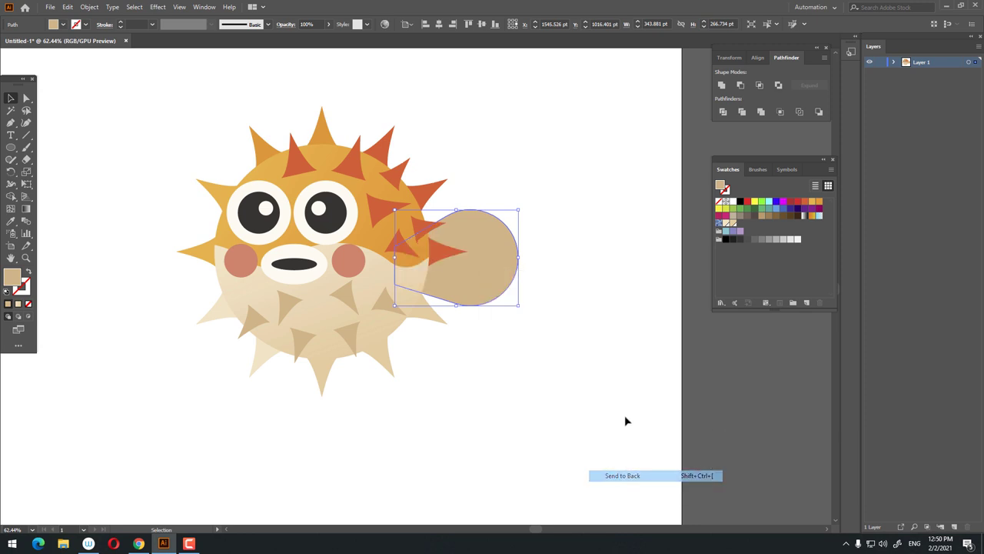
left_click(523, 287)
left_click_drag(497, 269, 492, 277)
key("z")
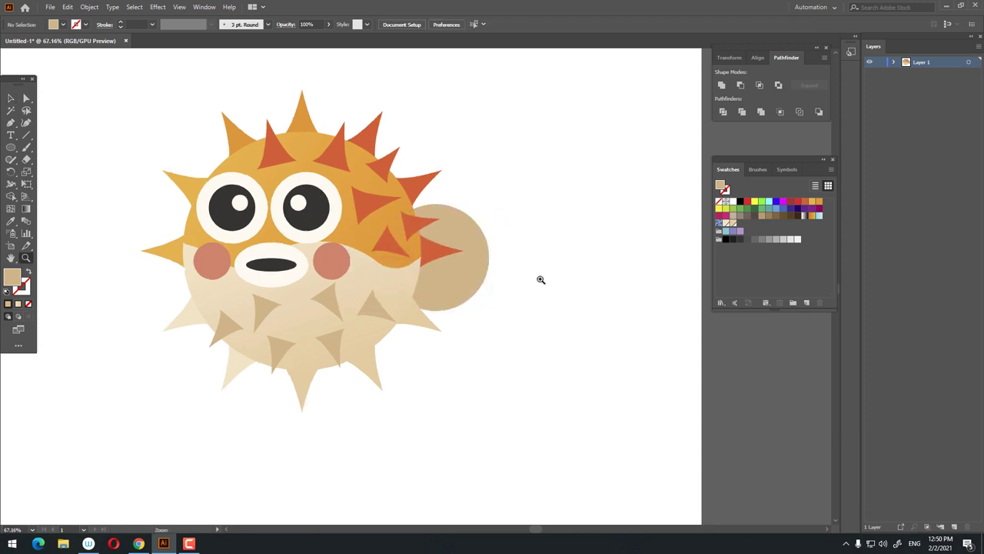
left_click(489, 262)
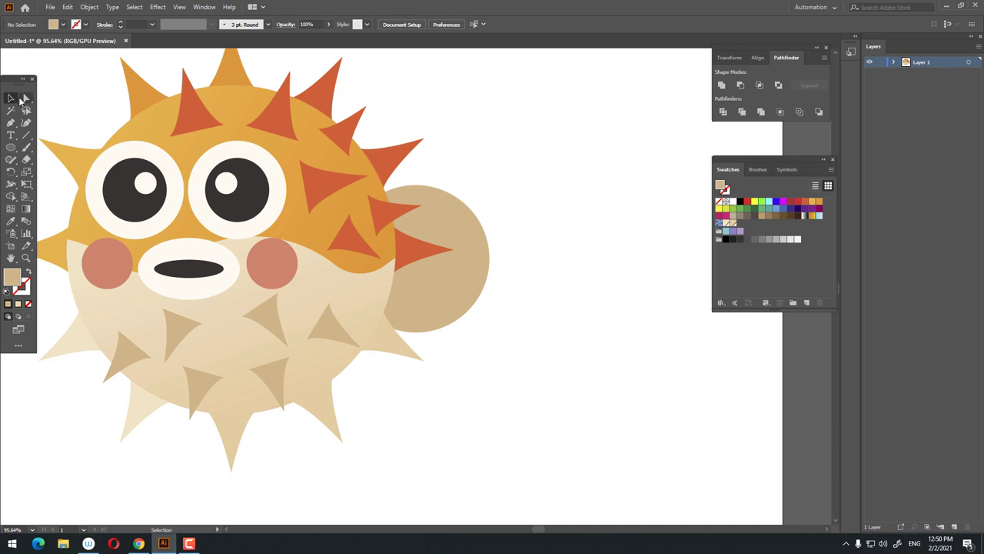
- Round off the tan tail's corners with the live-corner widget
left_click(465, 283)
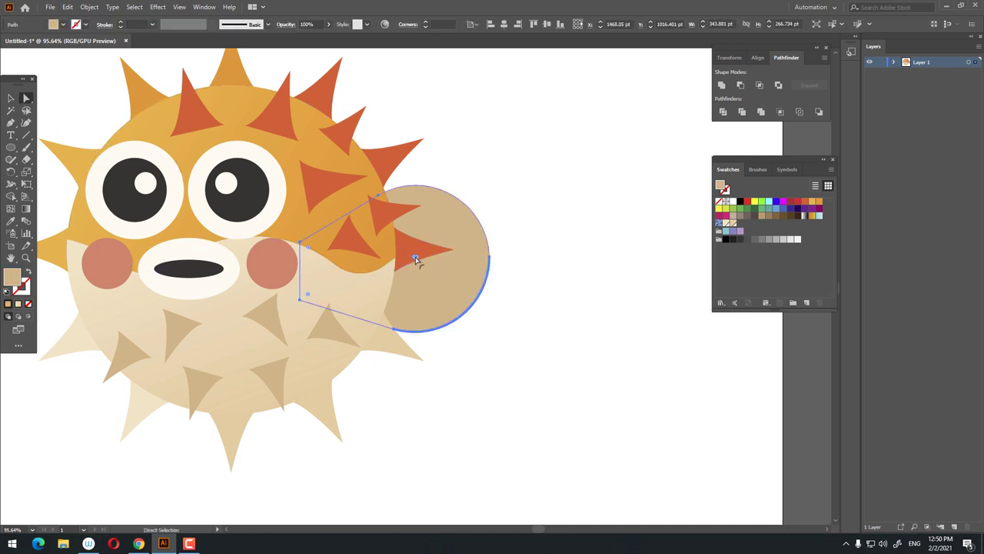
mouse_move(415, 259)
left_mouse_down()
mouse_move(455, 257)
mouse_move(429, 304)
mouse_move(384, 208)
left_mouse_up()
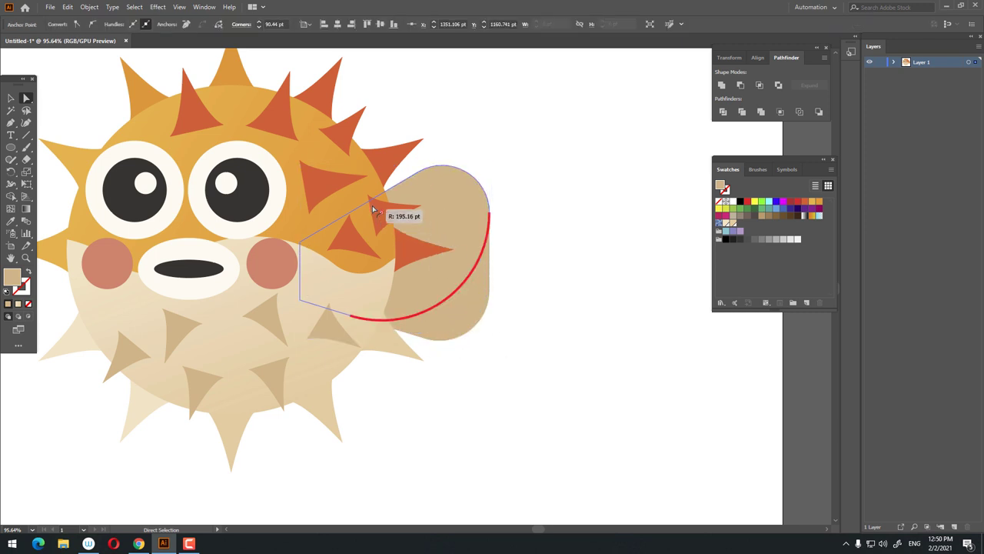
left_click(626, 285)
key("ctrl+0")
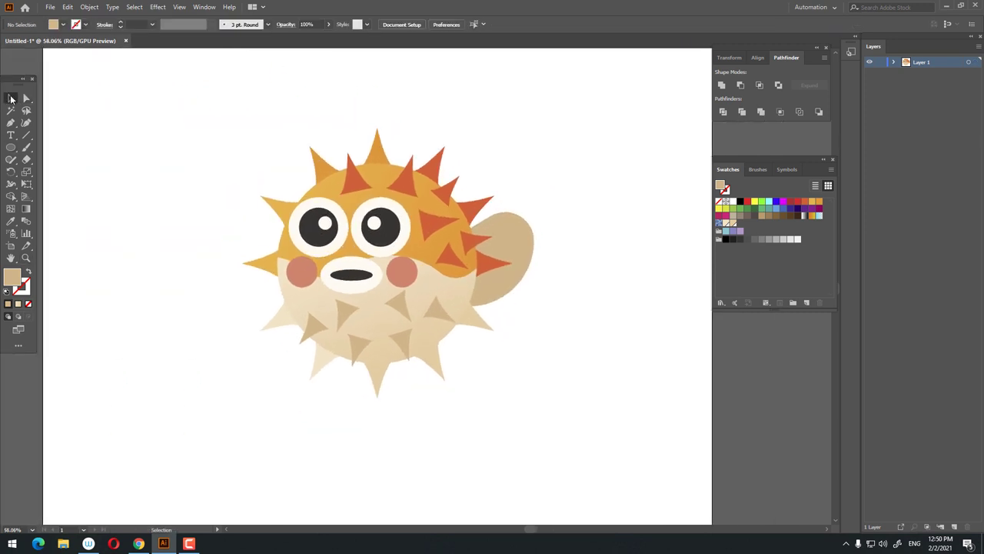
left_click(484, 239)
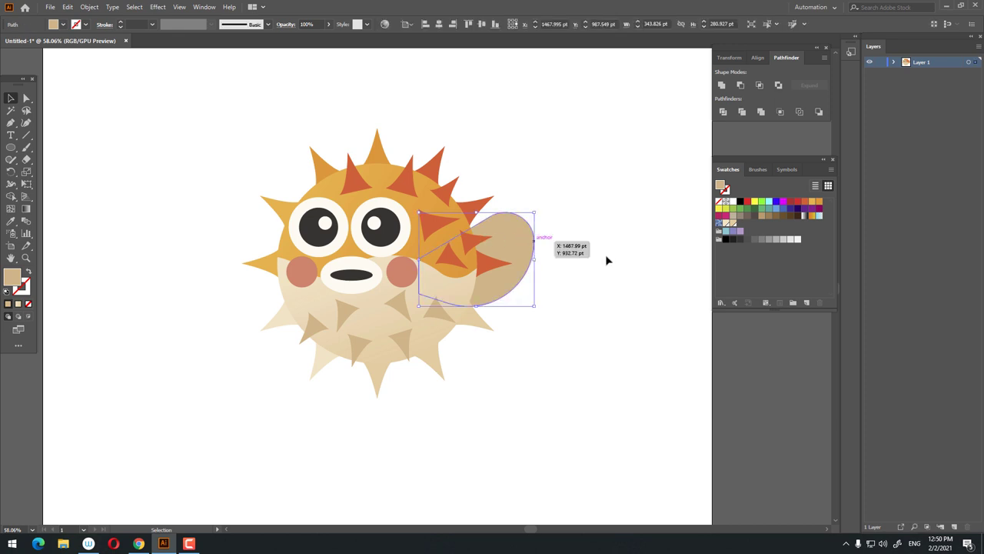
left_click(581, 309)
key("z")
left_click_drag(453, 301, 501, 338)
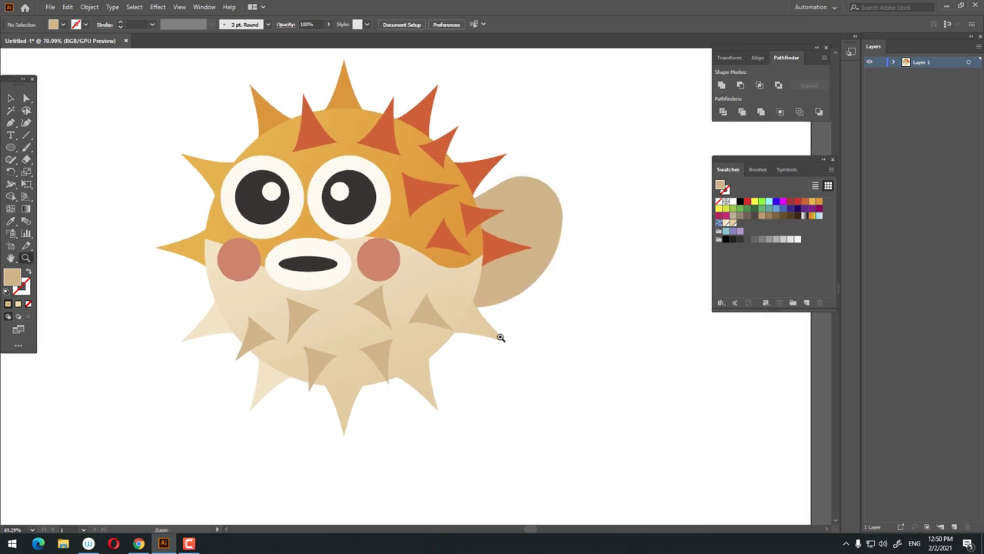
- Shift the tail slightly left and try red, then orange-red fills on it
left_click(542, 238)
left_click(599, 300)
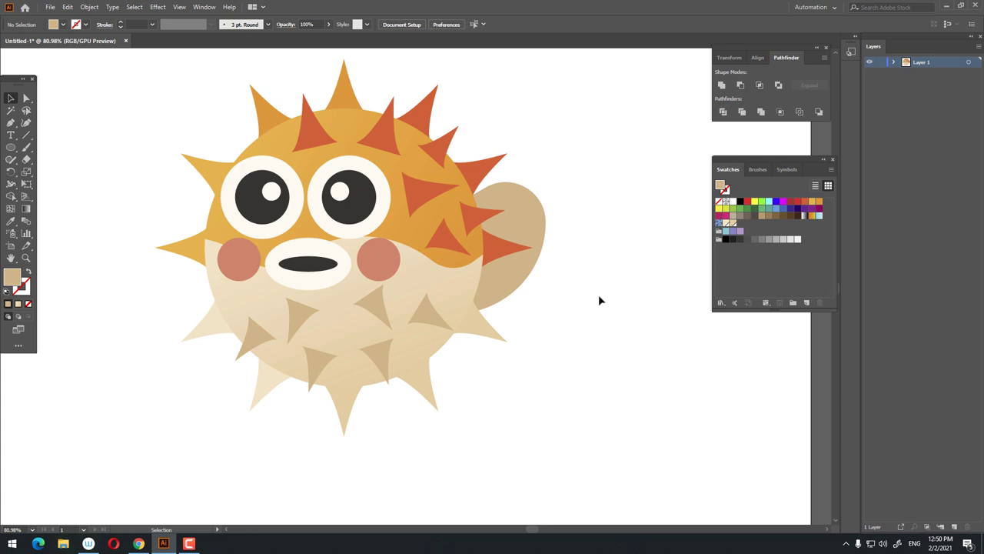
left_click(539, 216)
left_click(798, 202)
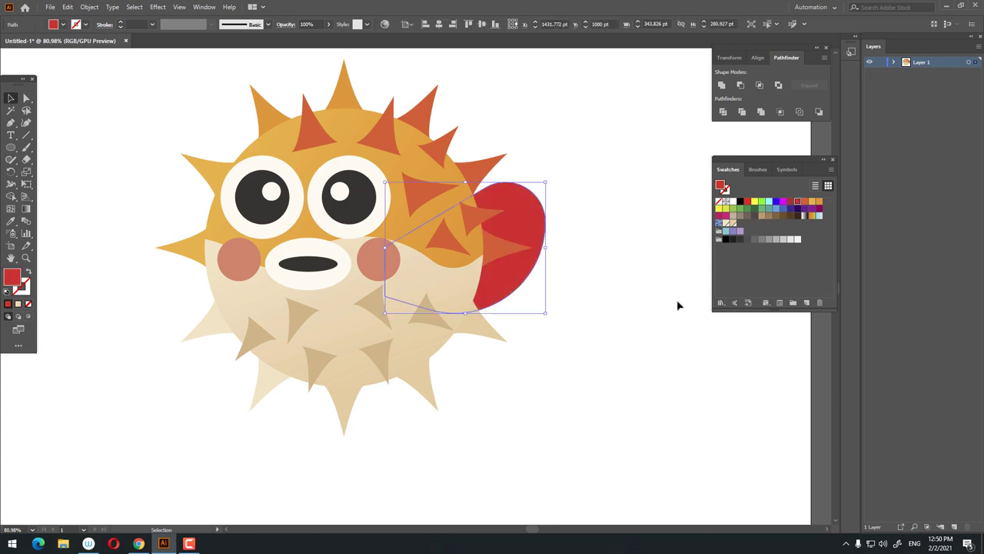
left_click(805, 201)
left_click(556, 285)
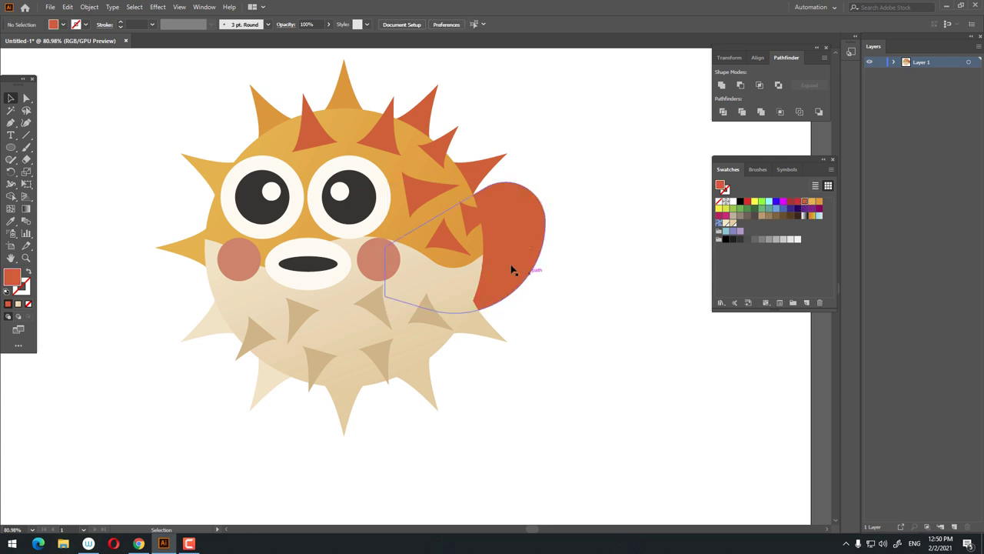
- Try the body orange on two spikes near the tail, then undo the colour changes
left_click(487, 223)
left_click(450, 243, "shift")
left_click(819, 202)
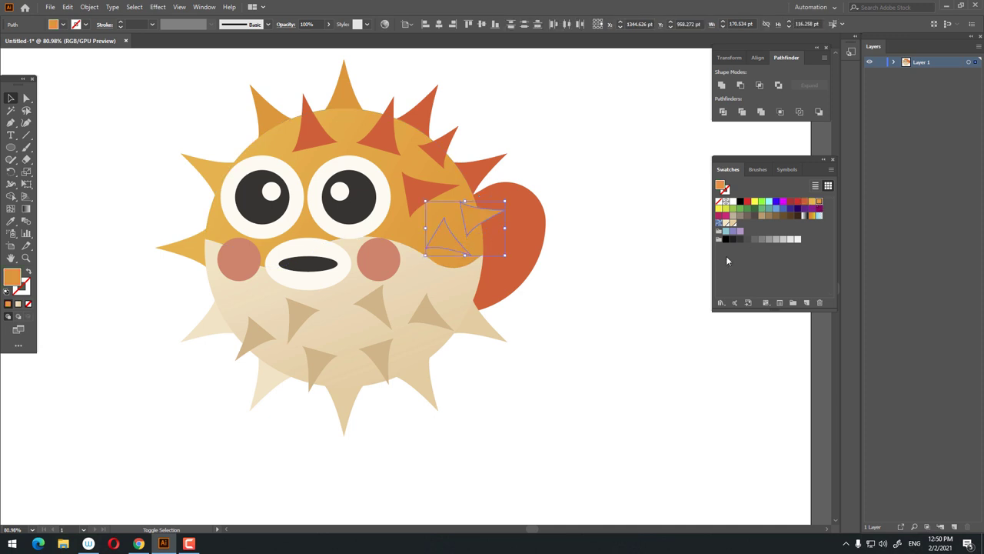
left_click(643, 313)
key("z")
left_click(399, 236)
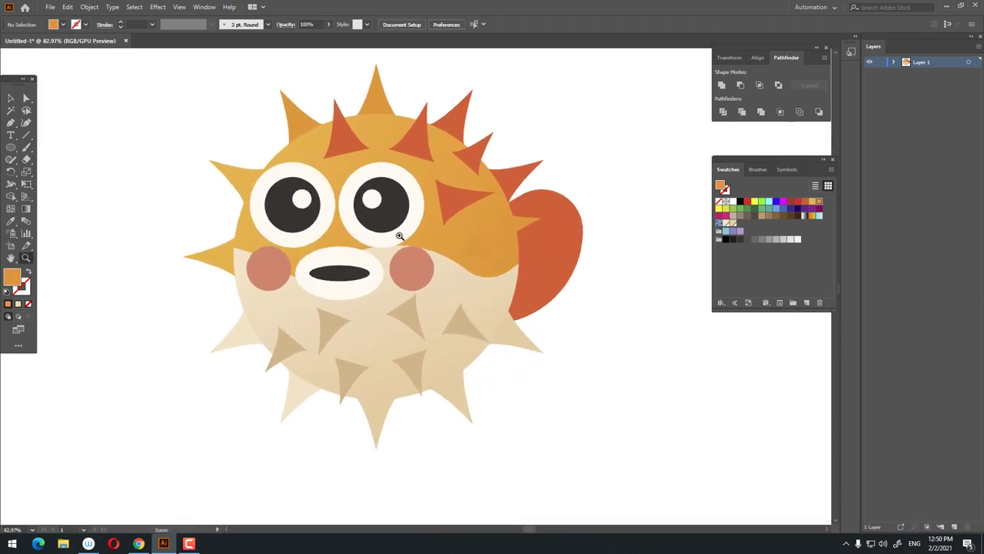
key("ctrl+z")
key("ctrl+z")
left_click(11, 97)
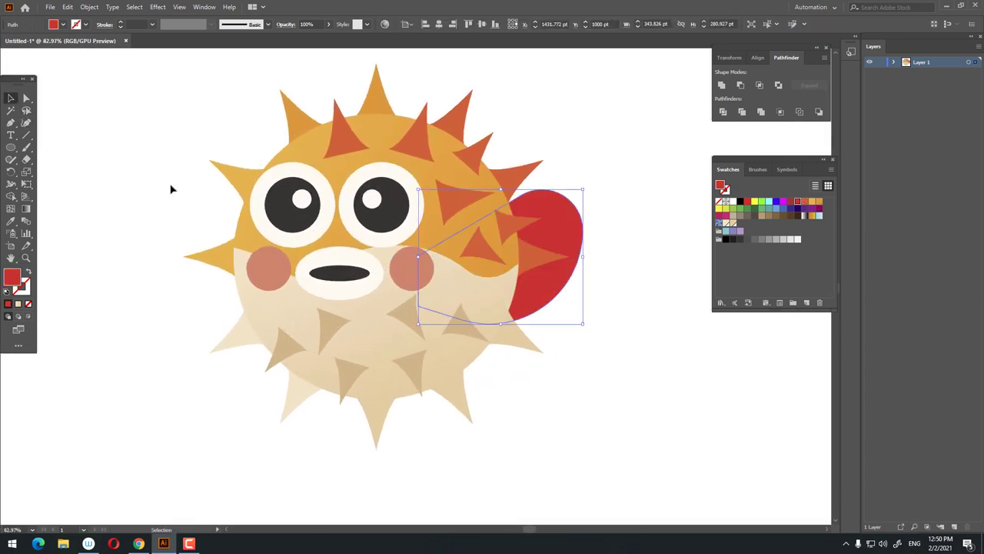
left_click(171, 187)
- Rotate the tail slightly and move it further right behind the body
left_click(579, 246)
mouse_move(587, 326)
left_mouse_down()
mouse_move(606, 313)
mouse_move(558, 302)
mouse_move(578, 282)
left_mouse_up()
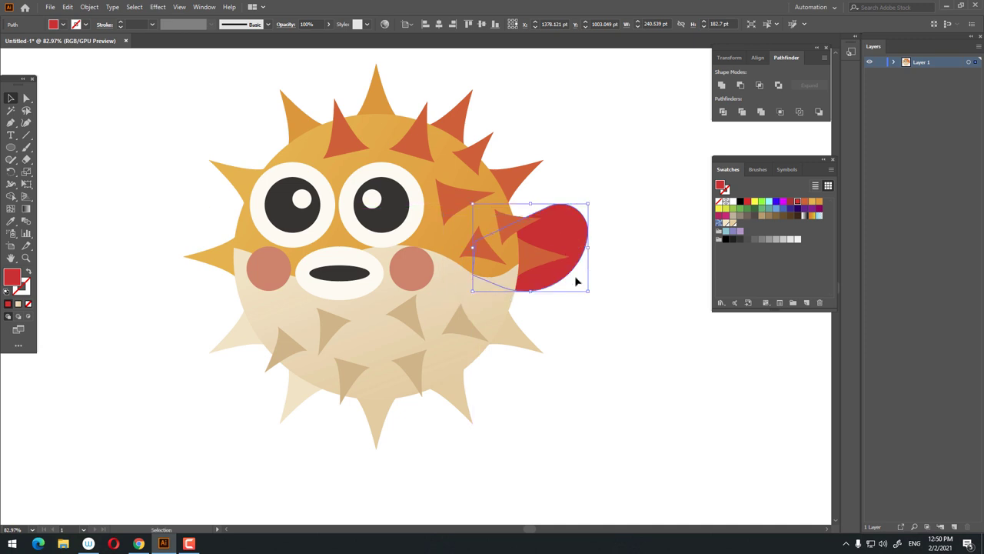
left_click(646, 336)
key("z")
left_click(608, 340, "alt")
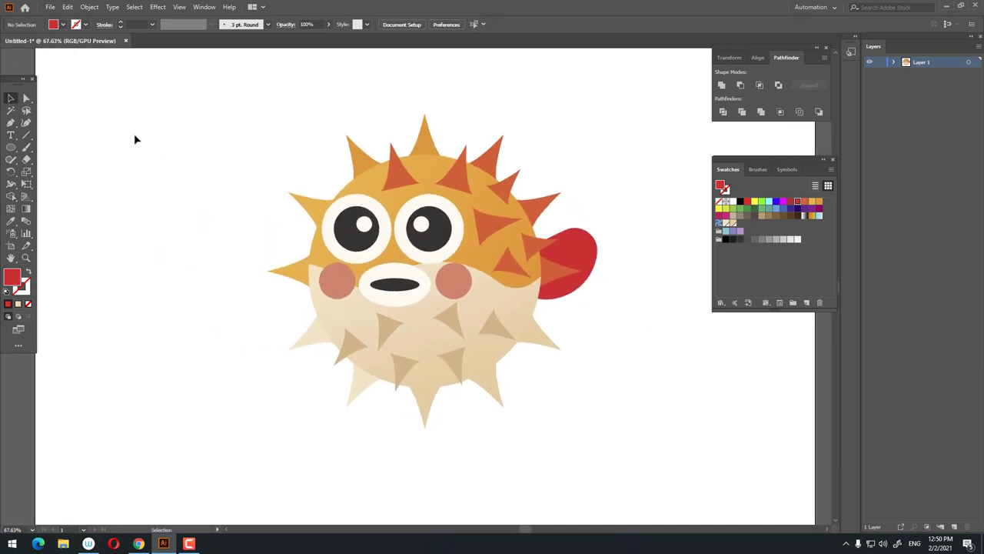
- Refill the tail beige from the Swatches
left_click(596, 266)
left_click(733, 223)
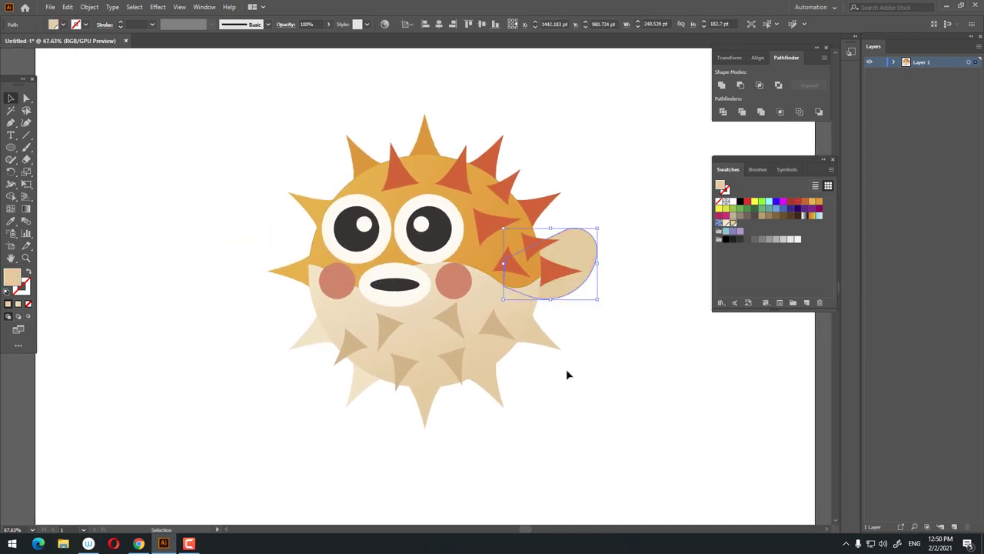
left_click(569, 374)
key("z")
left_click(574, 341, "alt")
left_click_drag(547, 324, 560, 367)
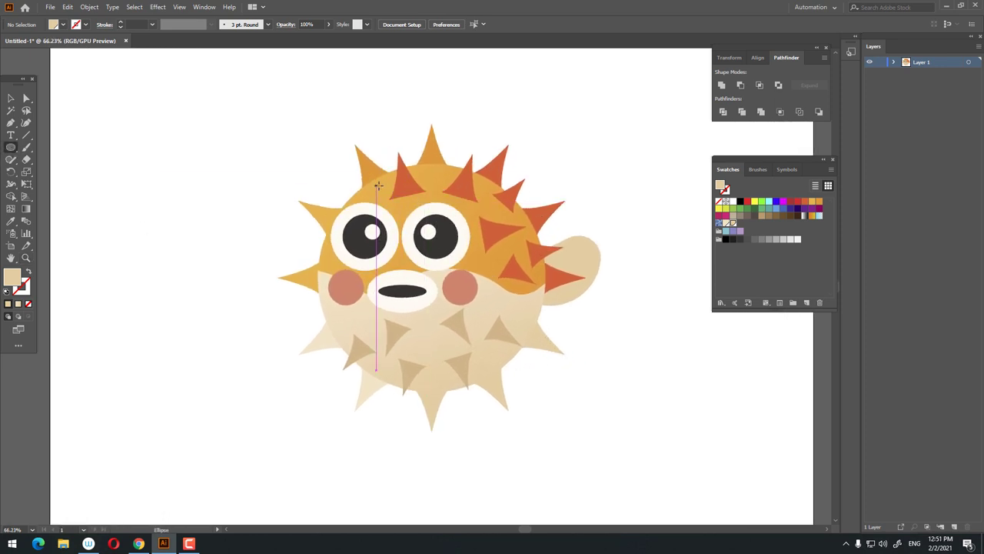
- Draw a small orange circle and shrink it into a spot on the upper body
left_click_drag(394, 194, 387, 193)
key("z")
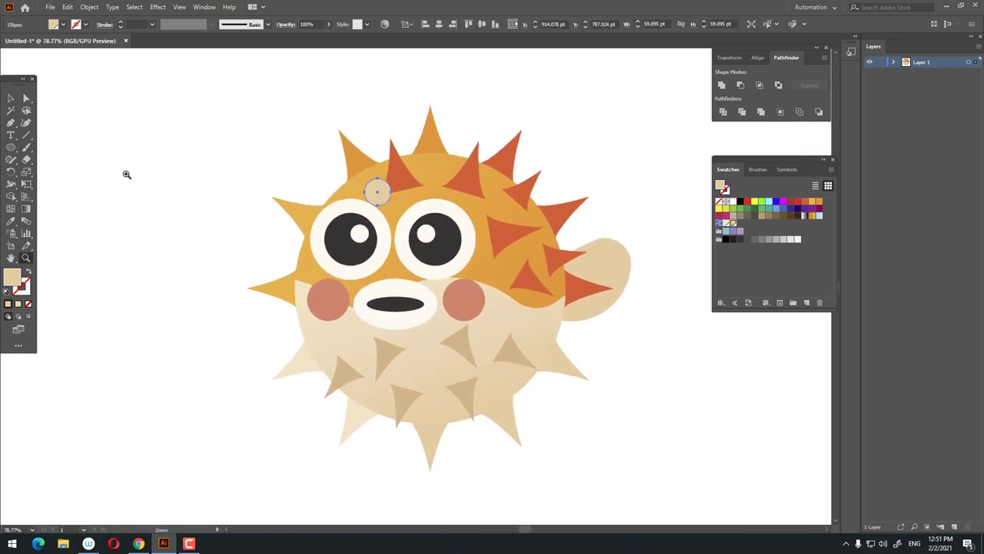
left_click(11, 98)
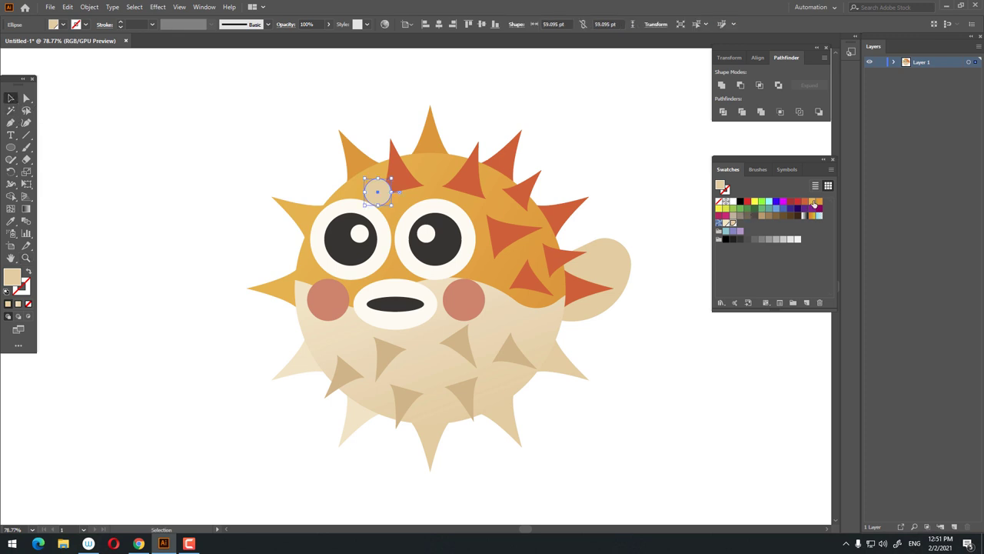
scroll(380, 164, "up", 3)
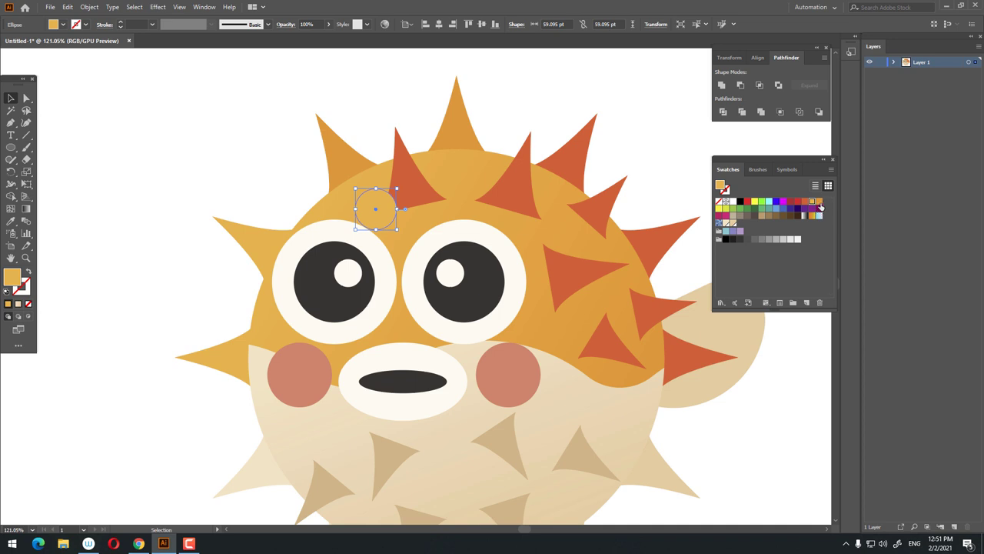
left_click_drag(396, 228, 369, 221)
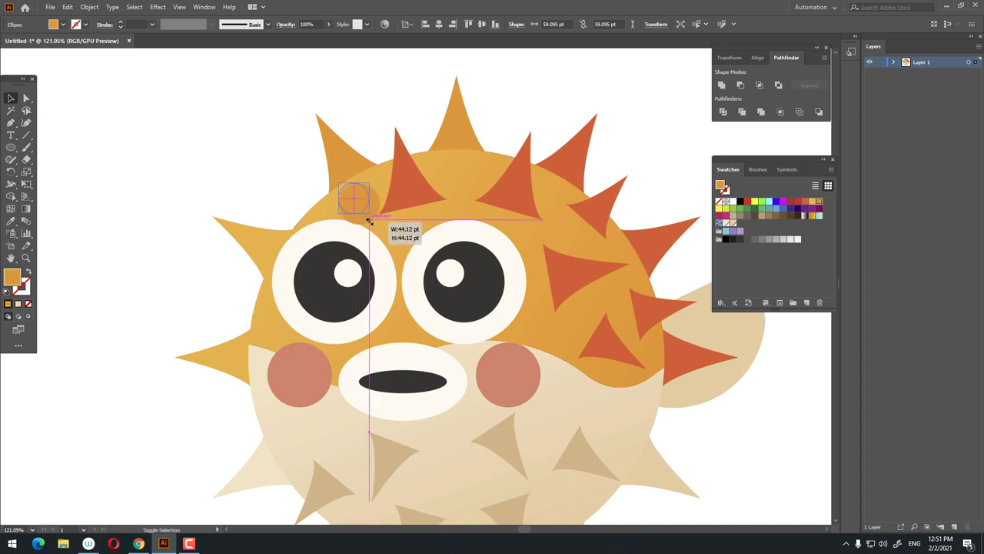
left_click(268, 169)
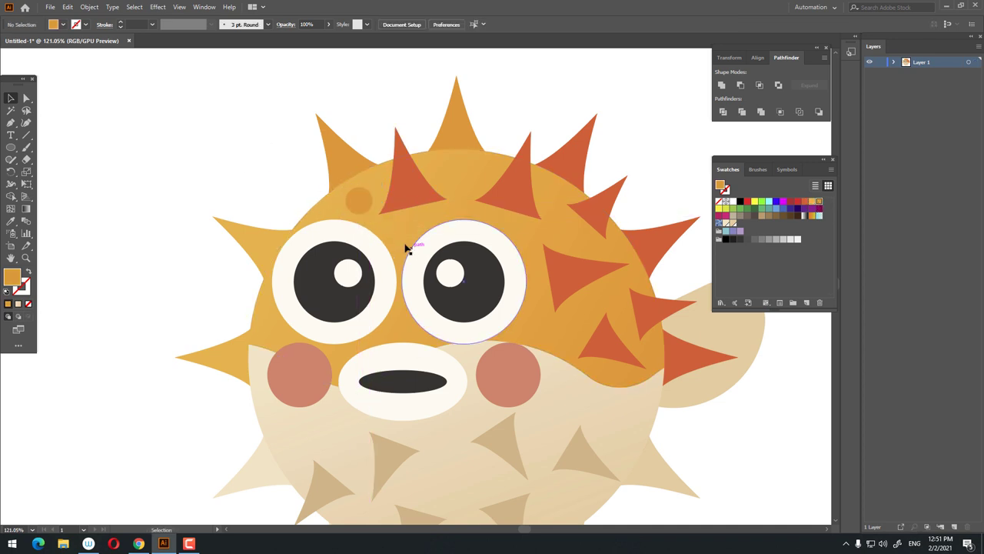
mouse_move(369, 208)
left_mouse_down()
mouse_move(423, 241)
mouse_move(305, 205)
left_mouse_up()
- Move the spot higher on the orange upper body
key("z")
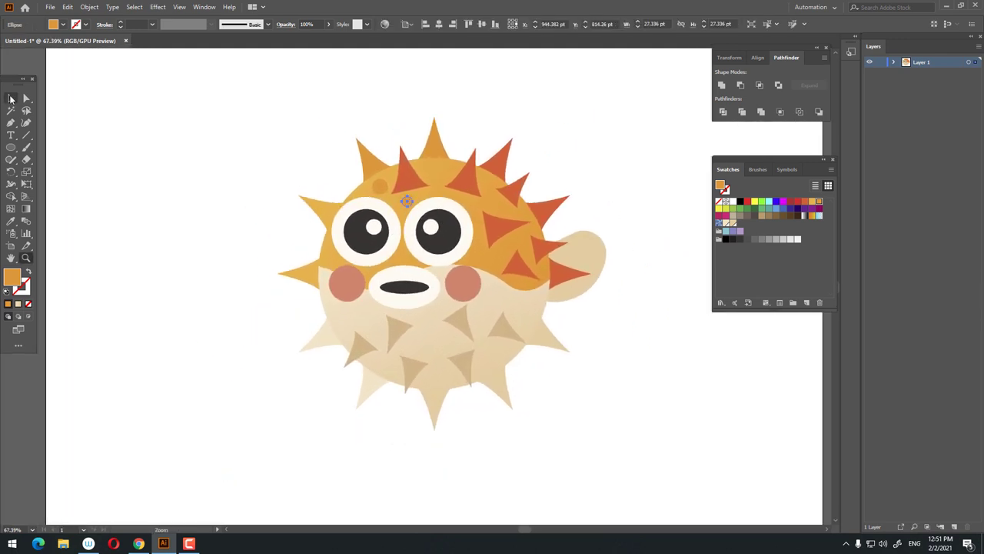
left_click(11, 98)
left_click_drag(407, 201, 438, 169)
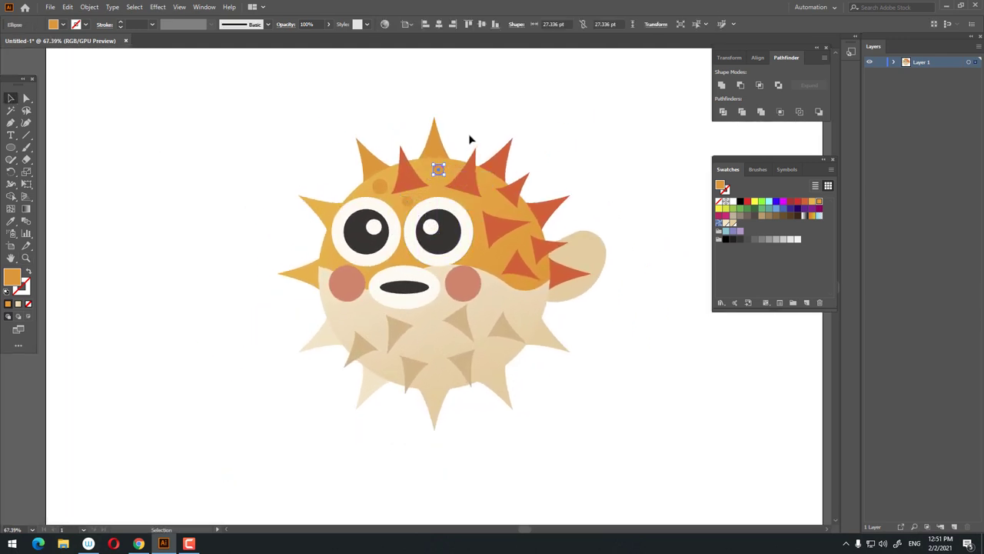
left_click(687, 227)
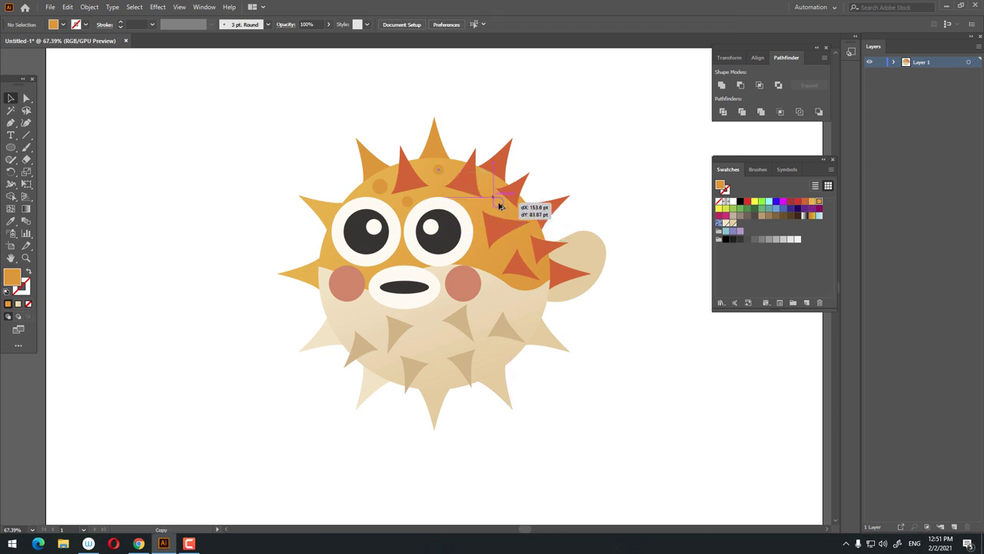
- Alt-drag two copies of the spot to other places on the upper body
left_click_drag(508, 229, 528, 233)
left_click(605, 158)
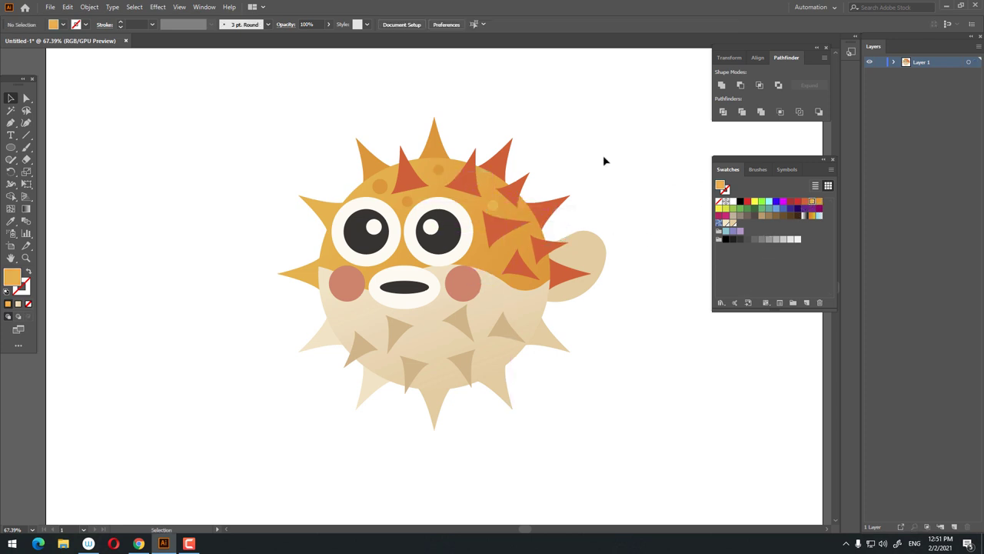
key("z")
left_click_drag(604, 158, 575, 191)
left_click_drag(494, 204, 499, 254)
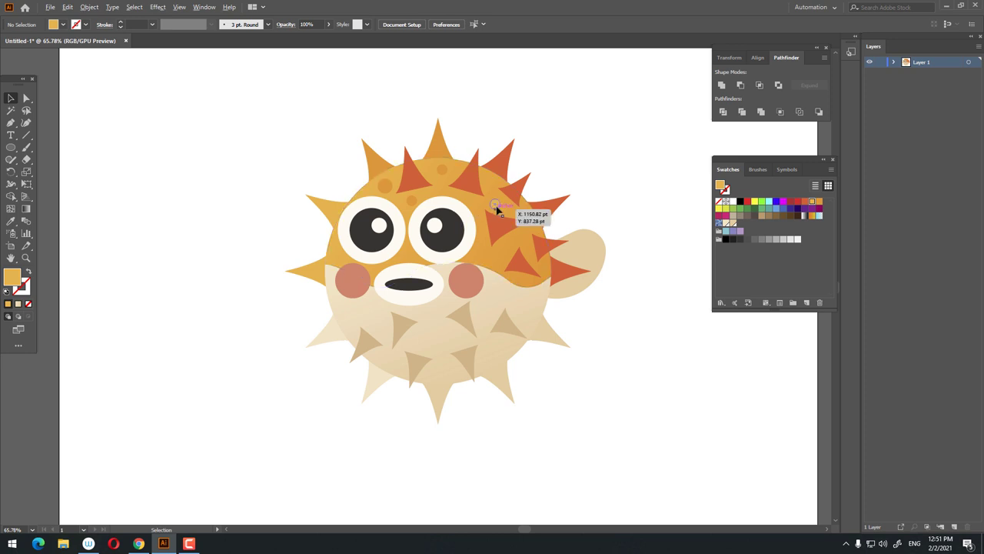
left_click(633, 343)
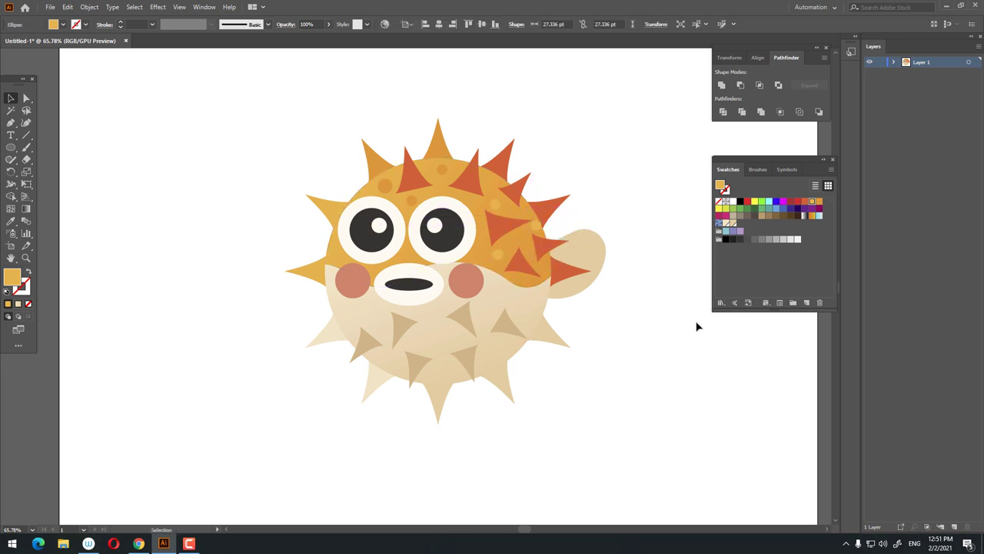
- Alt-drag another copy of the spot down toward the belly
key("z")
mouse_move(694, 325)
left_mouse_down()
mouse_move(621, 335)
mouse_move(149, 116)
left_mouse_up()
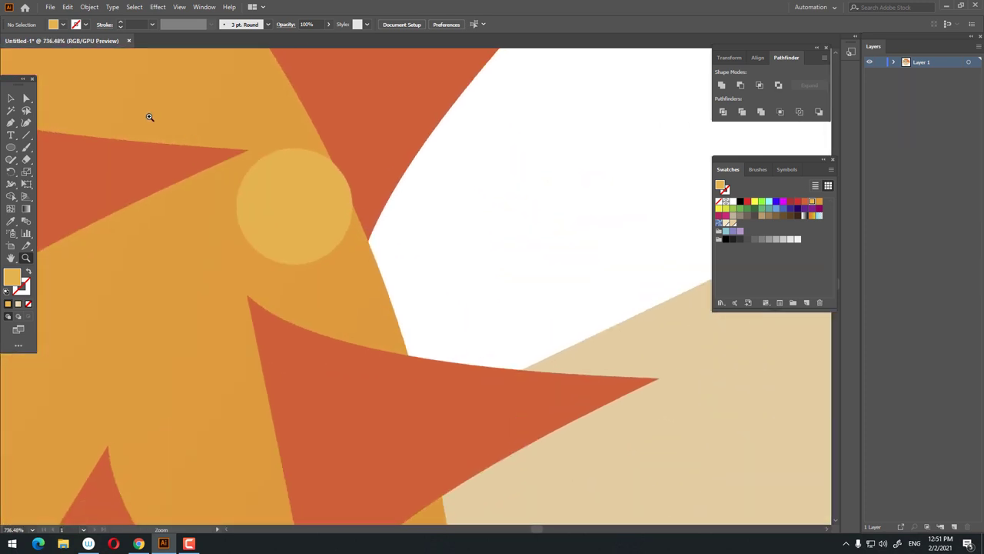
left_click(302, 223, "ctrl")
mouse_move(302, 222)
left_mouse_down()
mouse_move(432, 260)
mouse_move(414, 249)
left_mouse_up()
key("v")
key("ctrl+shift+a")
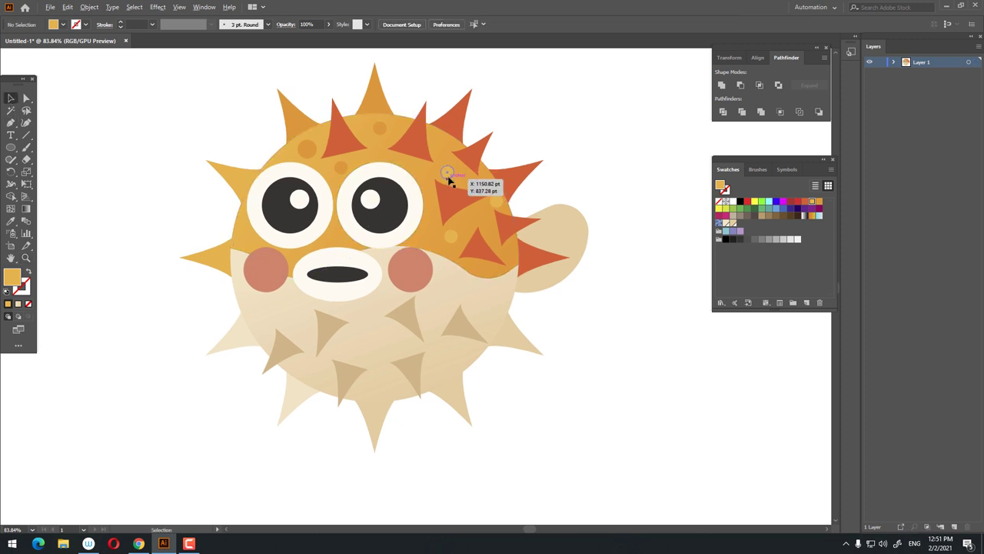
left_click_drag(450, 179, 368, 315)
left_click_drag(449, 328, 449, 328)
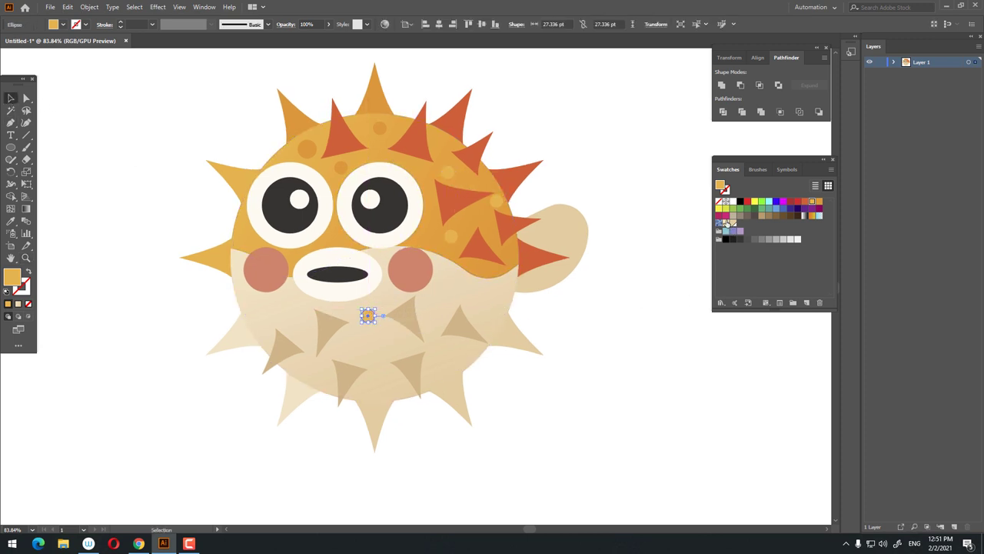
- Alt-drag several light spot copies across the cream belly, then marquee-select the whole fish
left_click(660, 346)
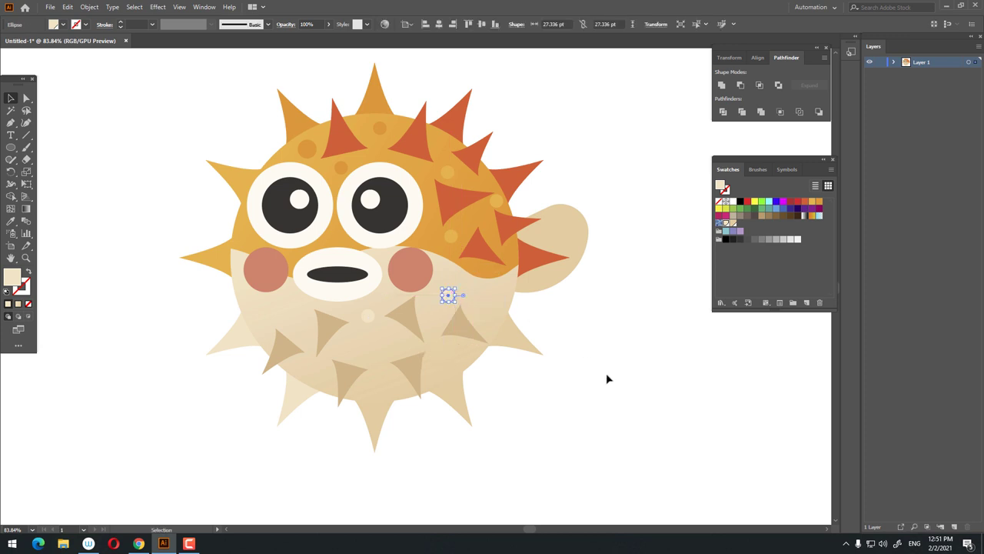
mouse_move(451, 303)
left_mouse_down()
mouse_move(446, 367)
mouse_move(504, 307)
mouse_move(342, 351)
left_mouse_up()
scroll(593, 385, "up", 2)
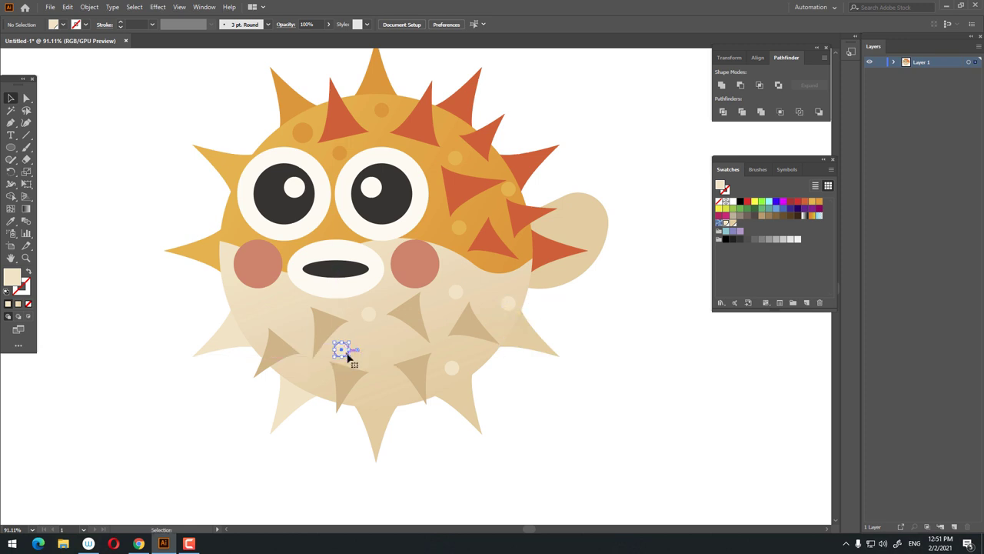
left_click(569, 432)
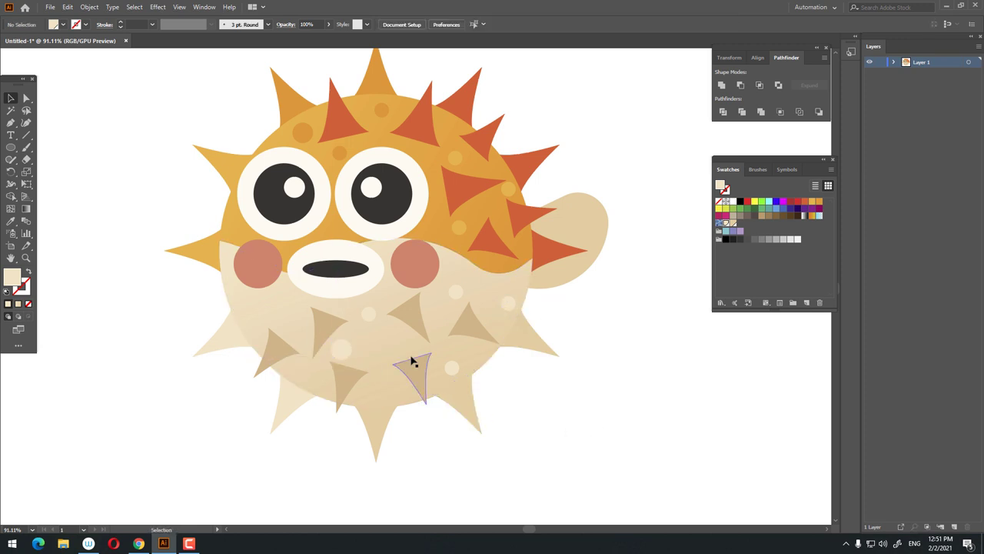
mouse_move(368, 313)
left_mouse_down()
mouse_move(384, 387)
mouse_move(282, 310)
mouse_move(297, 369)
left_mouse_up()
left_click(615, 451)
left_click(231, 409)
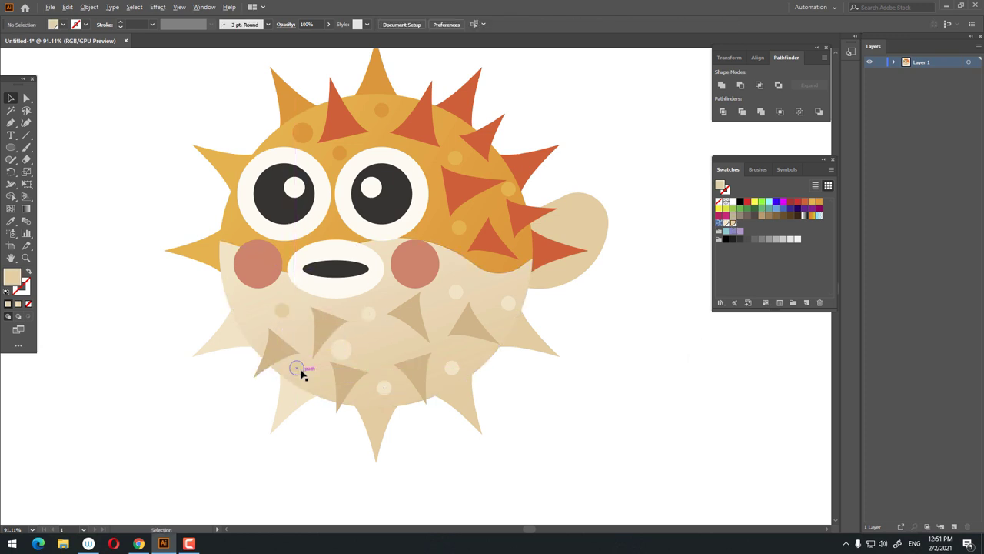
scroll(224, 318, "down", 5)
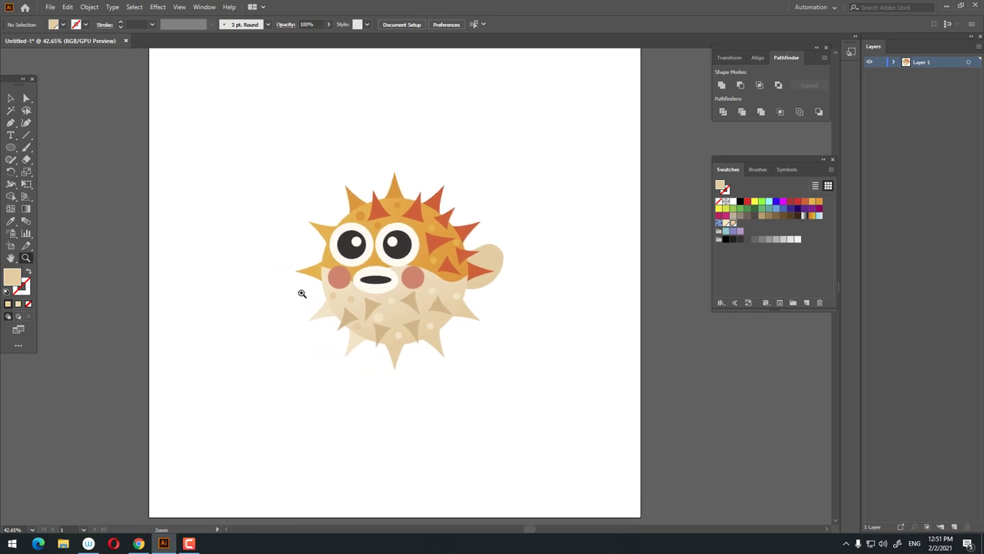
scroll(231, 240, "up", 1)
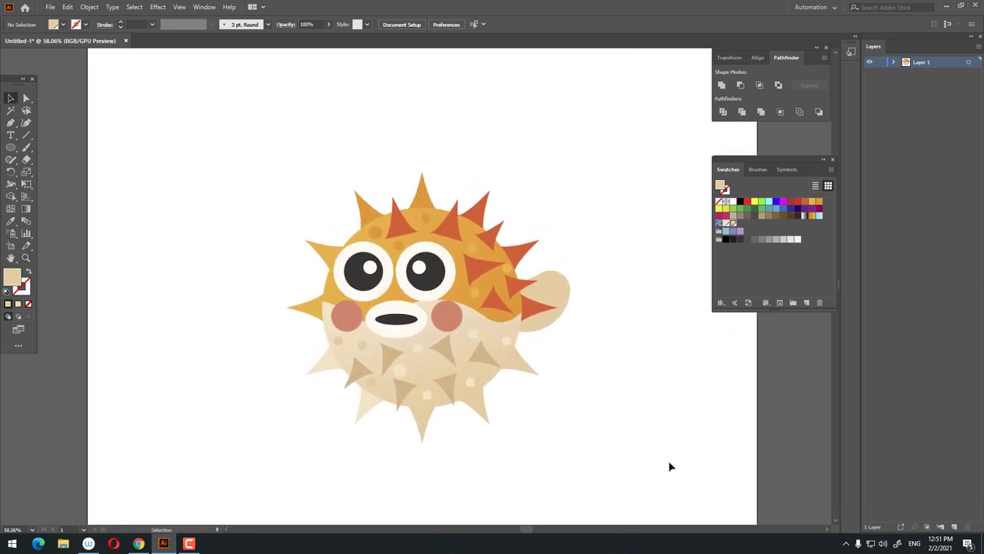
left_click_drag(636, 466, 95, 135)
- Group all the selected fish parts together
right_click(426, 250)
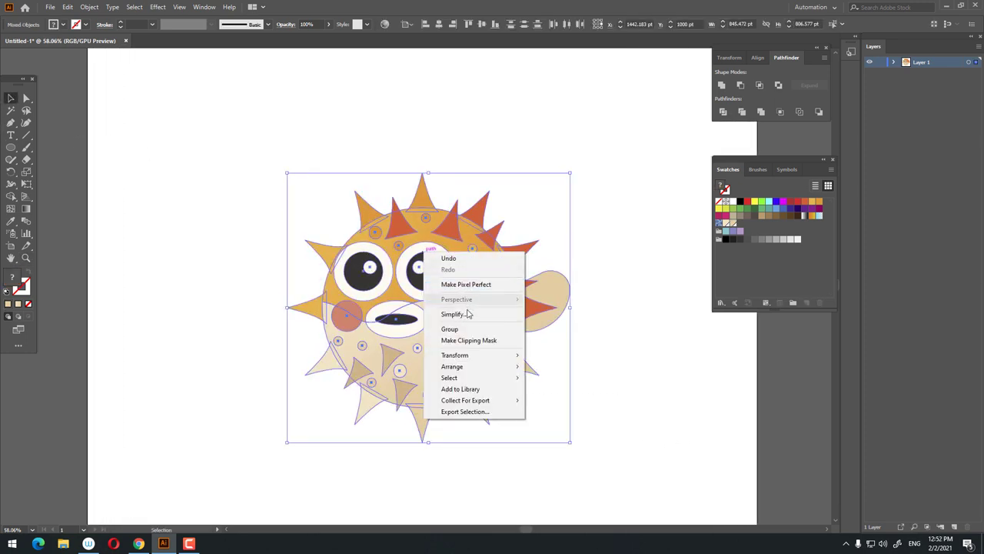
left_click(466, 333)
scroll(406, 185, "up", 1)
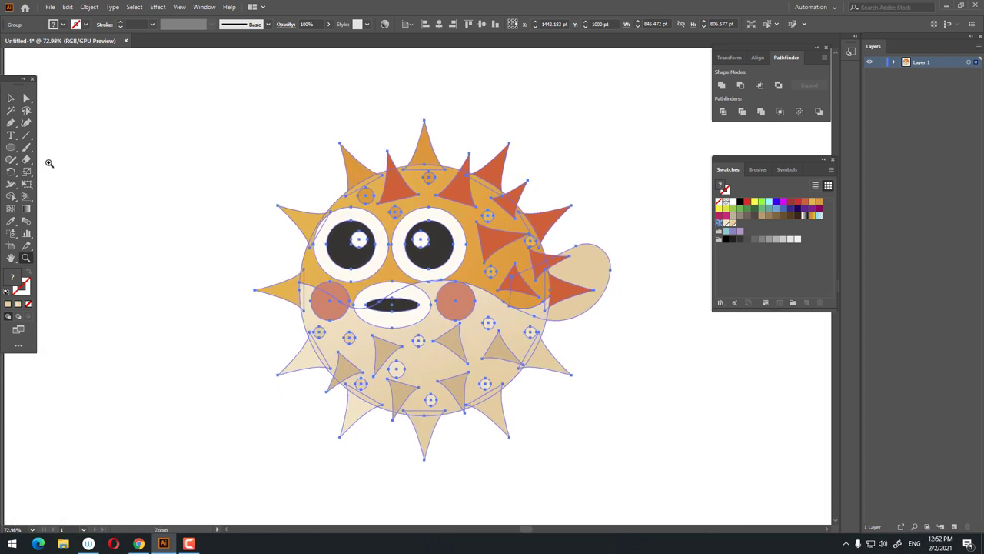
- Draw a circle upper-left of the fish as a blue 19 pt outline with a tapered width profile
left_click_drag(213, 175, 252, 179)
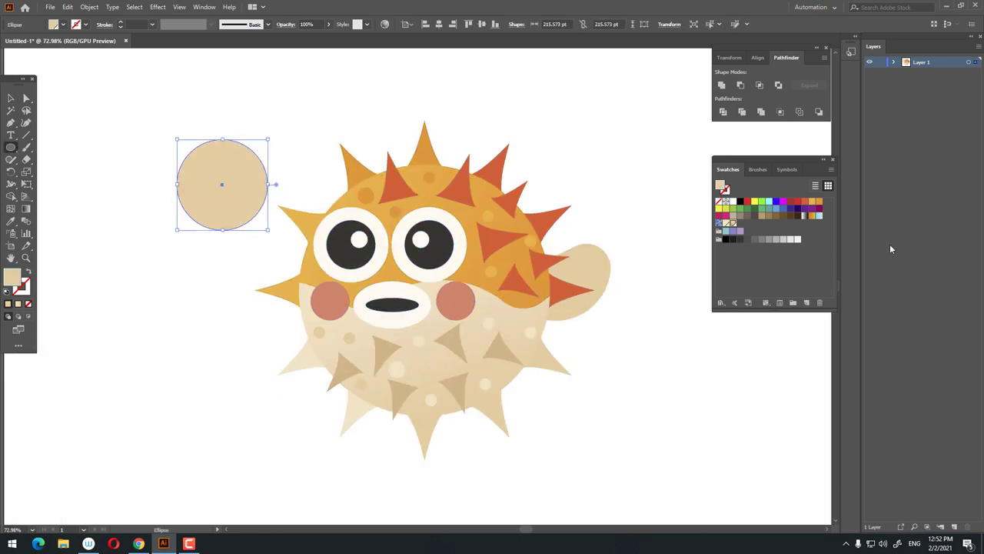
left_click(776, 208)
left_click(9, 97)
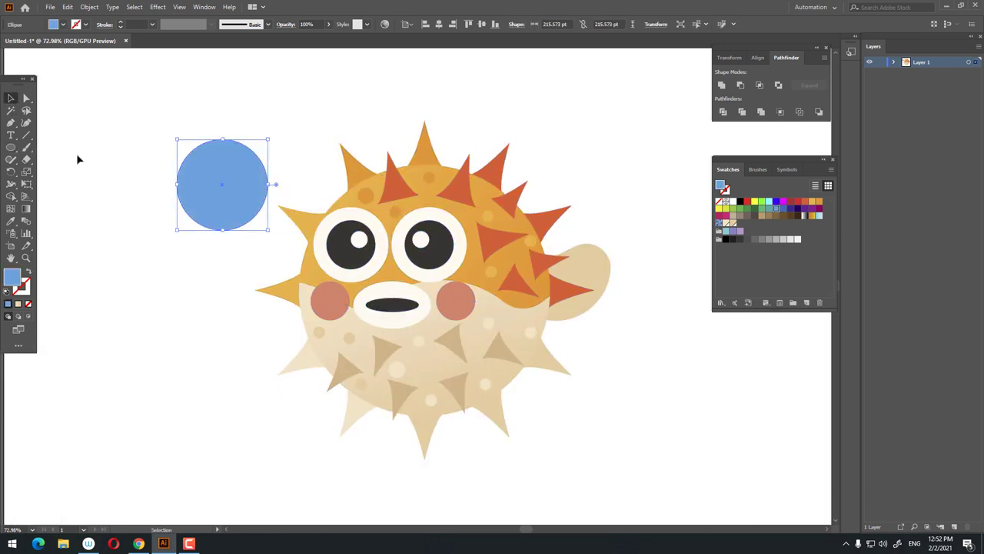
left_click(29, 273)
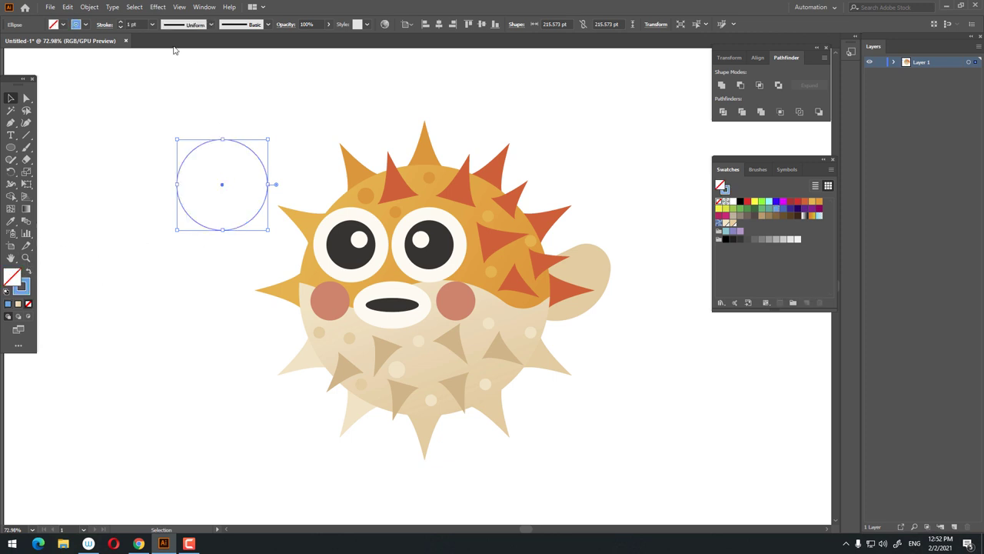
left_click(121, 22)
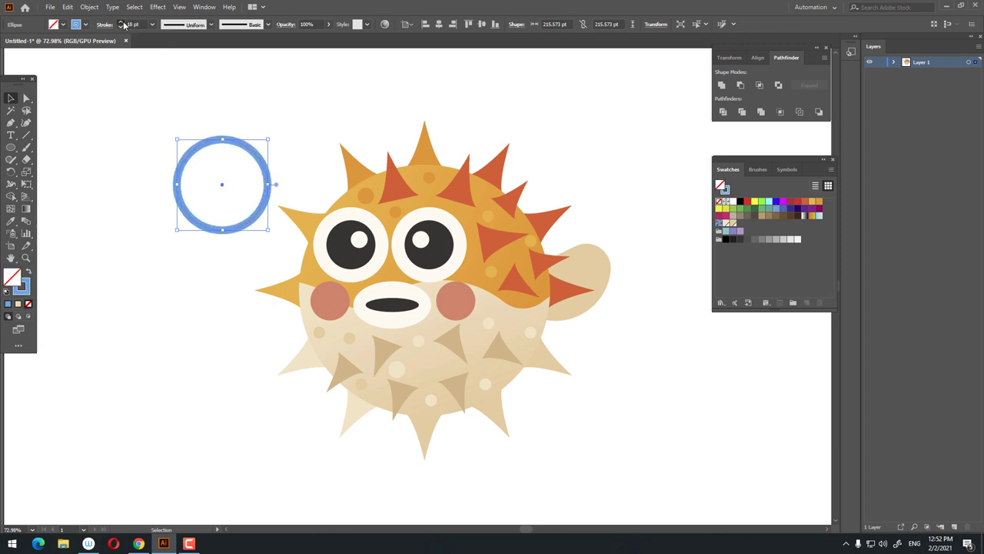
left_click(186, 24)
left_click(185, 60)
left_click(200, 267)
- Expand the bubble's appearance so its tapered stroke becomes a filled shape
key("ctrl+0")
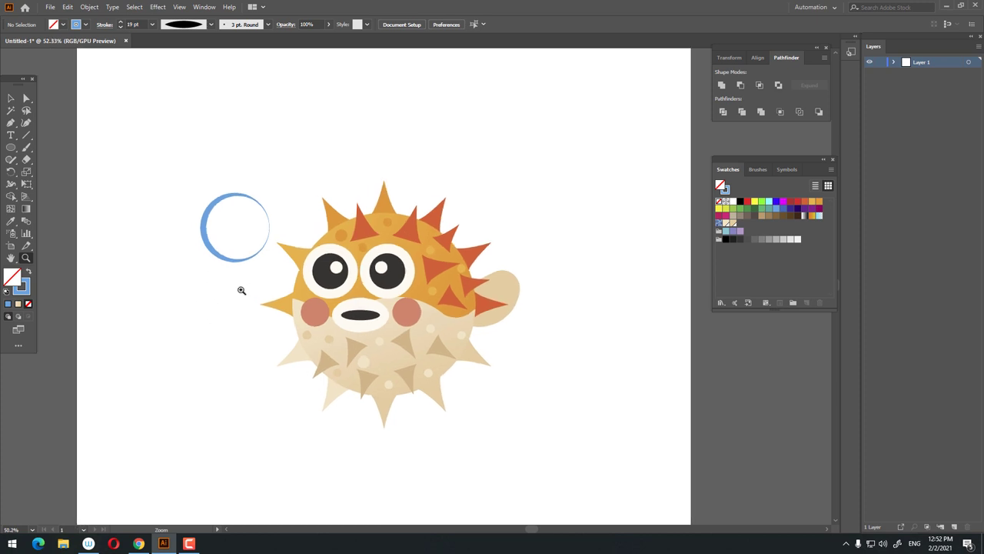
scroll(87, 213, "up", 2)
key("v")
left_click_drag(183, 306, 66, 139)
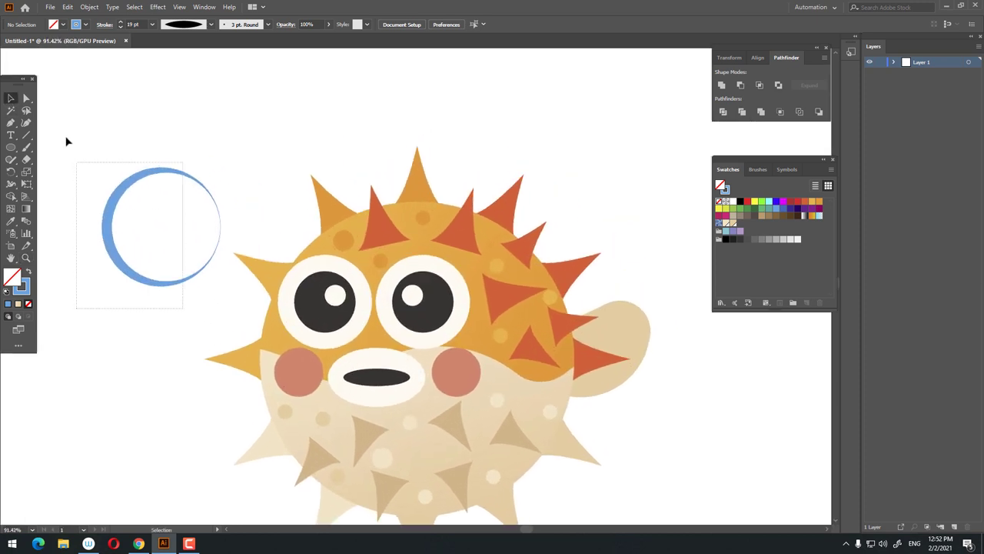
key("z")
left_click_drag(385, 270, 353, 244)
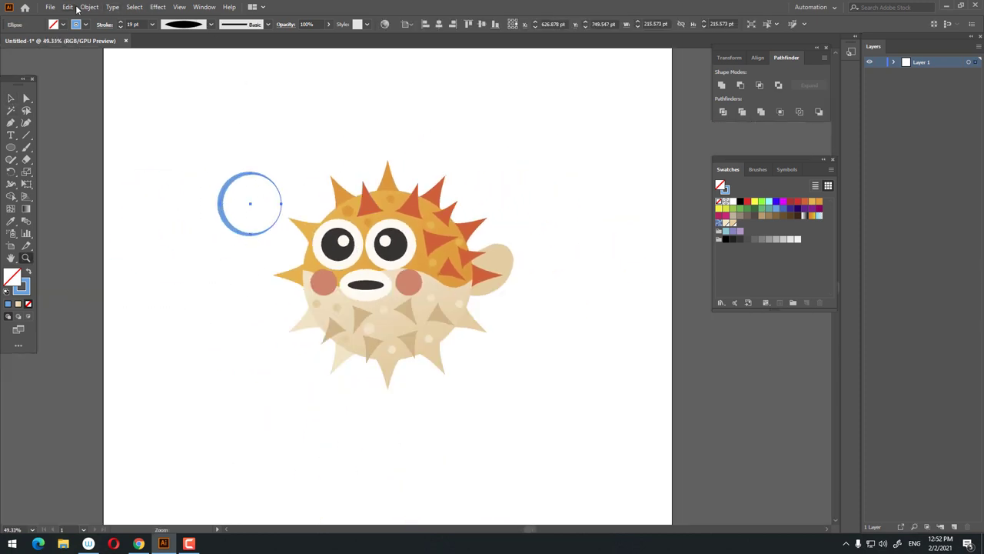
left_click(89, 7)
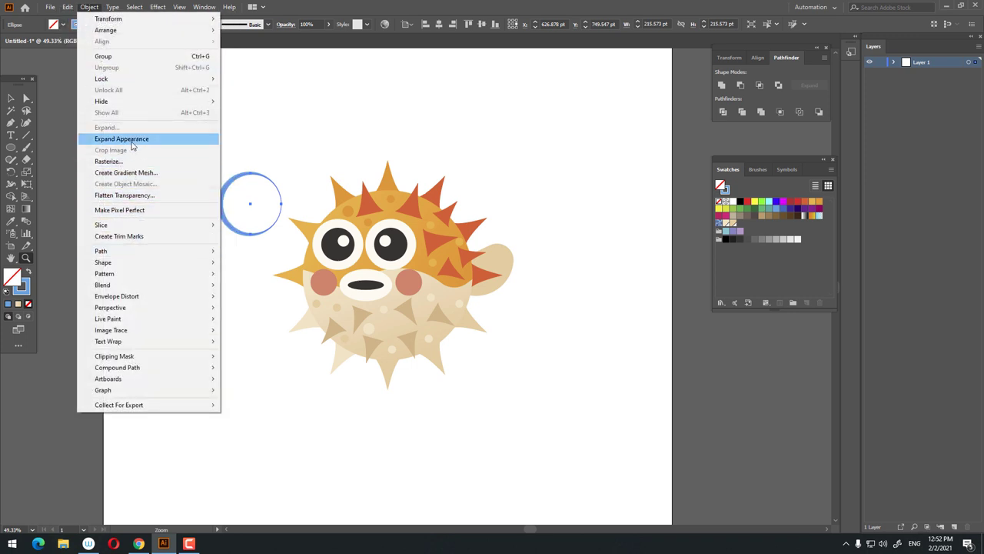
left_click(132, 139)
- Alt-drag two progressively smaller copies of the bubble up and to the side
key("v")
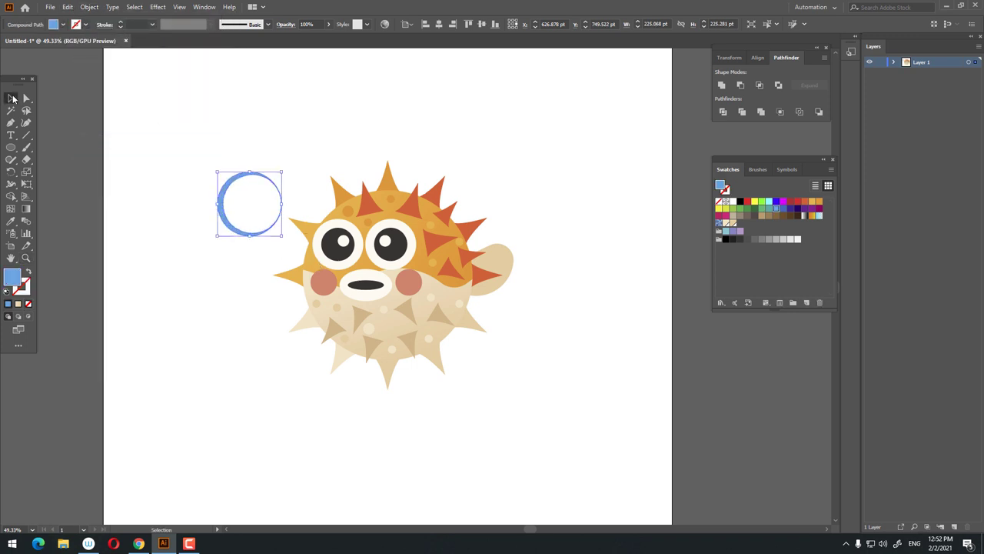
left_click(234, 246)
left_click_drag(265, 230, 324, 170)
left_click(347, 164)
scroll(346, 163, "up", 2)
scroll(358, 216, "up", 1)
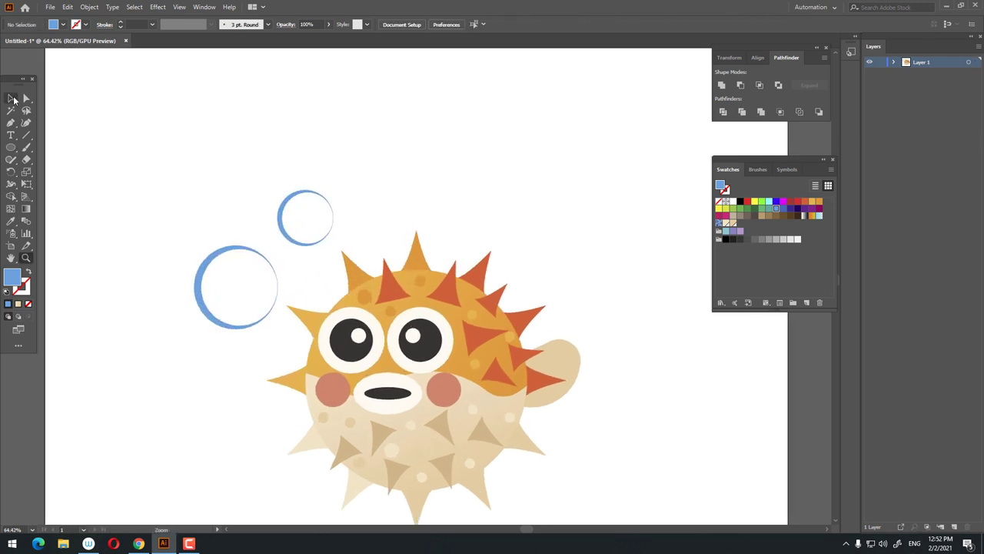
mouse_move(306, 239)
left_mouse_down()
mouse_move(245, 178)
mouse_move(259, 173)
left_mouse_up()
scroll(316, 224, "down", 1)
scroll(315, 224, "up", 1)
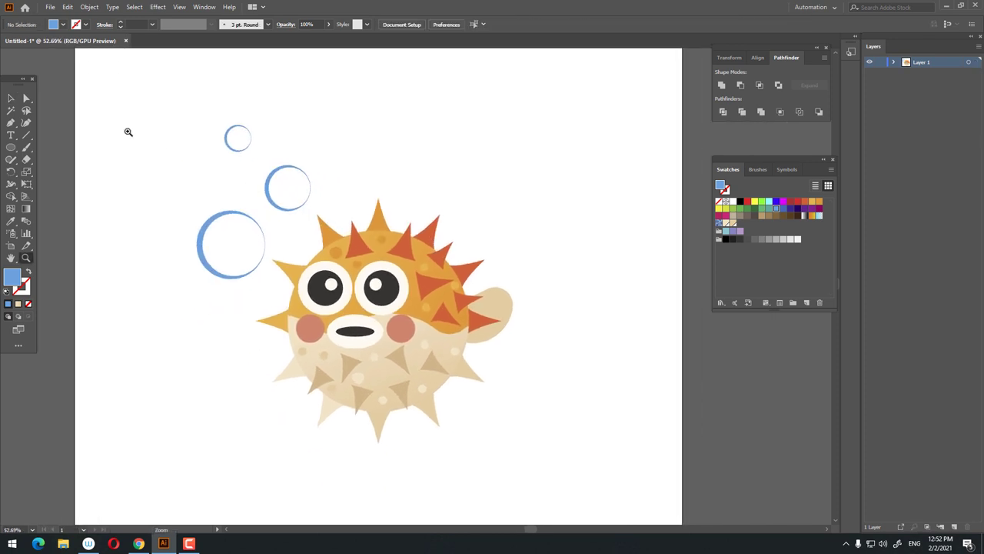
- Move all three bubbles up and right above the fish
left_click(10, 98)
left_click_drag(215, 306, 129, 64)
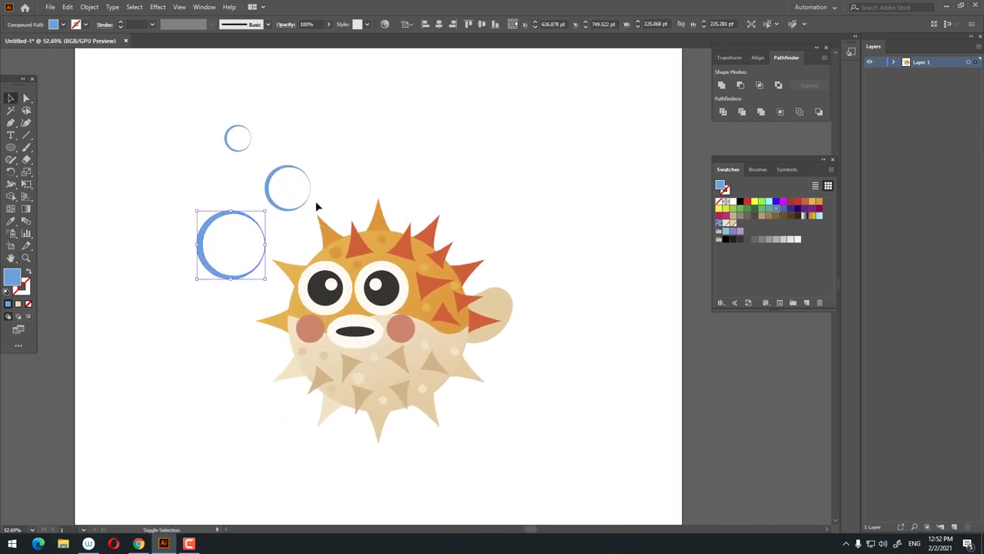
left_click_drag(318, 177, 184, 90)
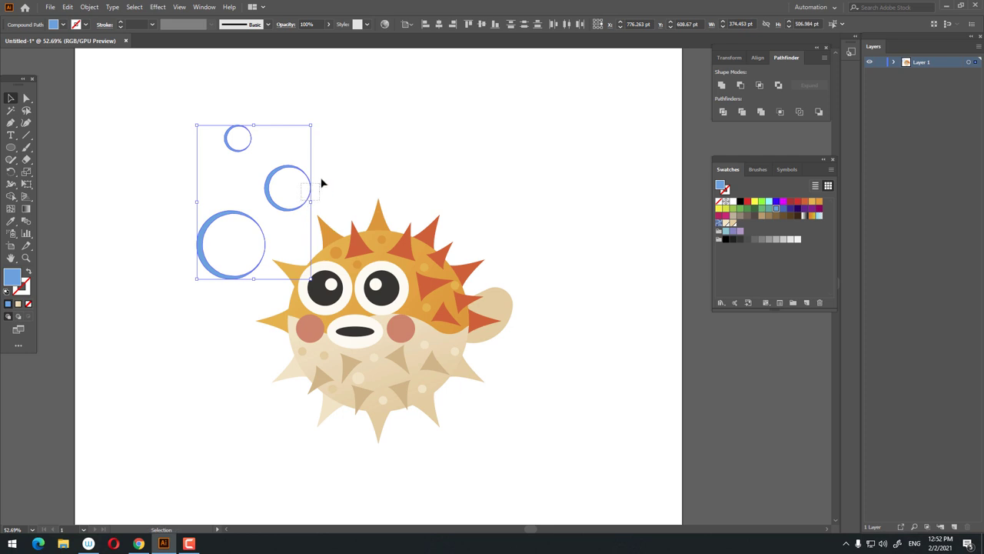
left_click_drag(304, 201, 196, 117, "shift")
left_click_drag(351, 183, 167, 96, "shift")
mouse_move(285, 210)
left_mouse_down()
mouse_move(337, 184)
mouse_move(336, 145)
left_mouse_up()
- Zoom in and out to review the bubbles above the fish
key("z")
left_click_drag(466, 226, 495, 258)
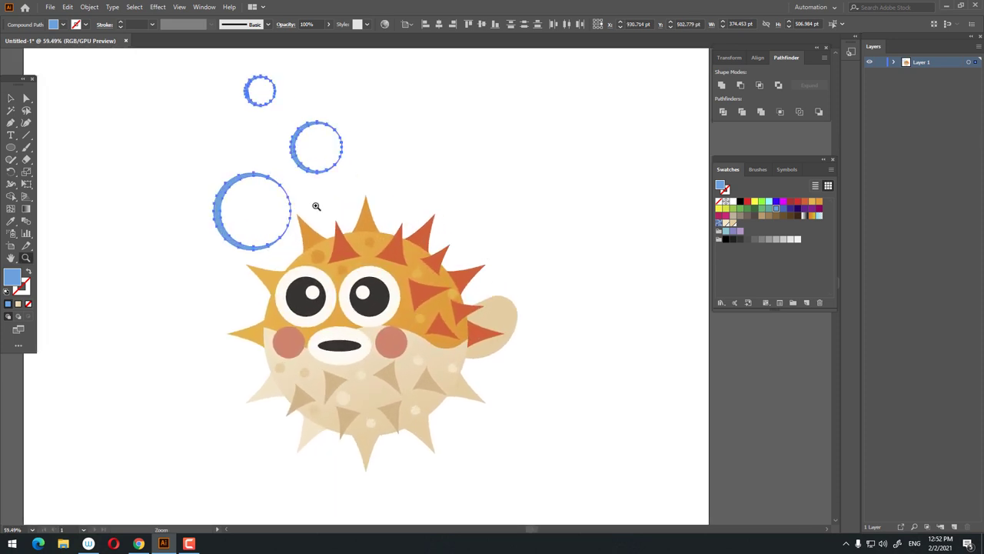
left_click(484, 227)
scroll(485, 247, "down", 2, "alt")
scroll(485, 248, "up", 1, "alt")
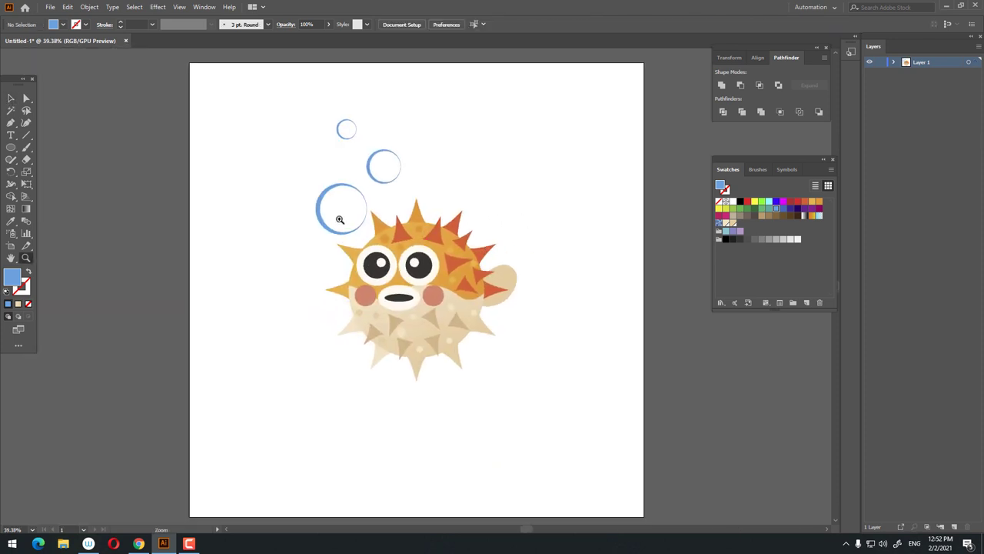
key("v")
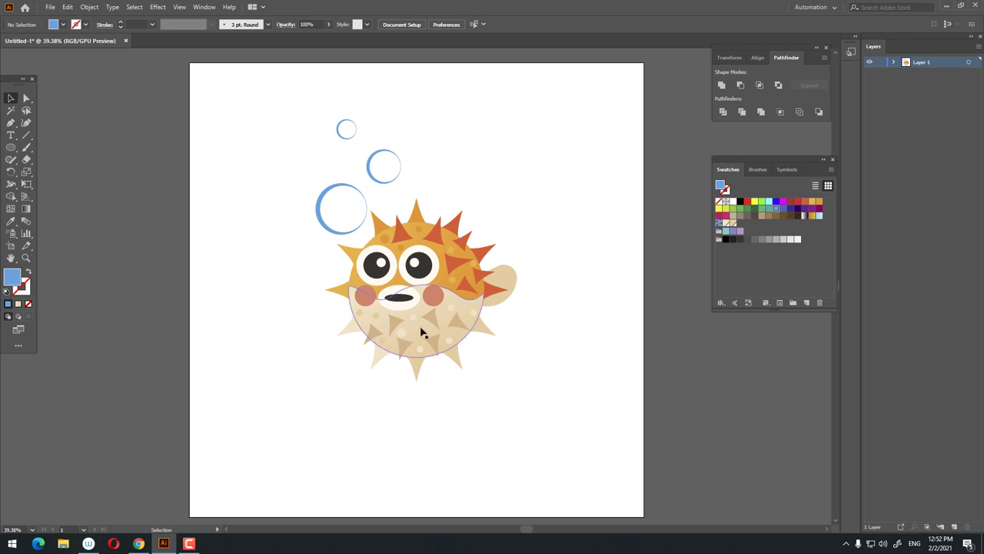
key("z")
left_click_drag(409, 226, 657, 251)
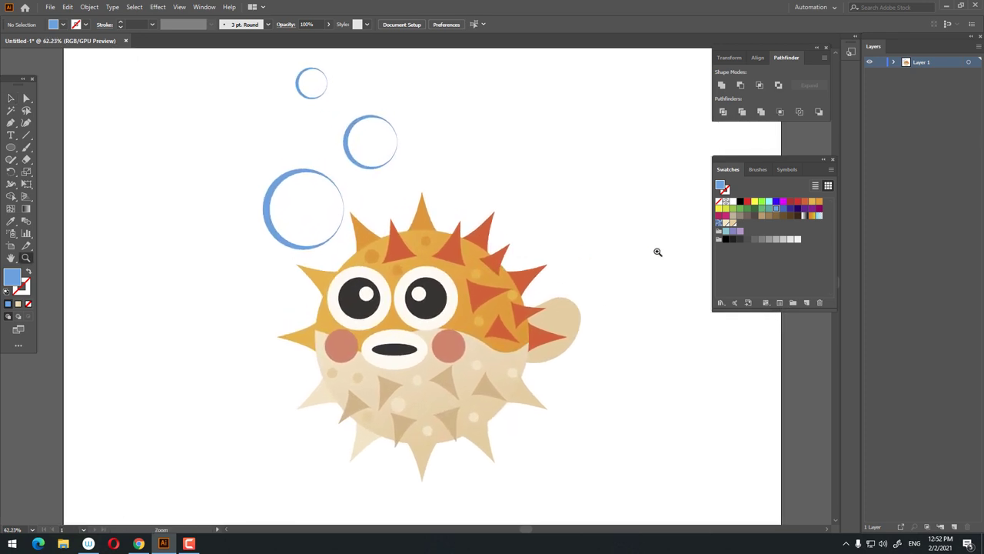